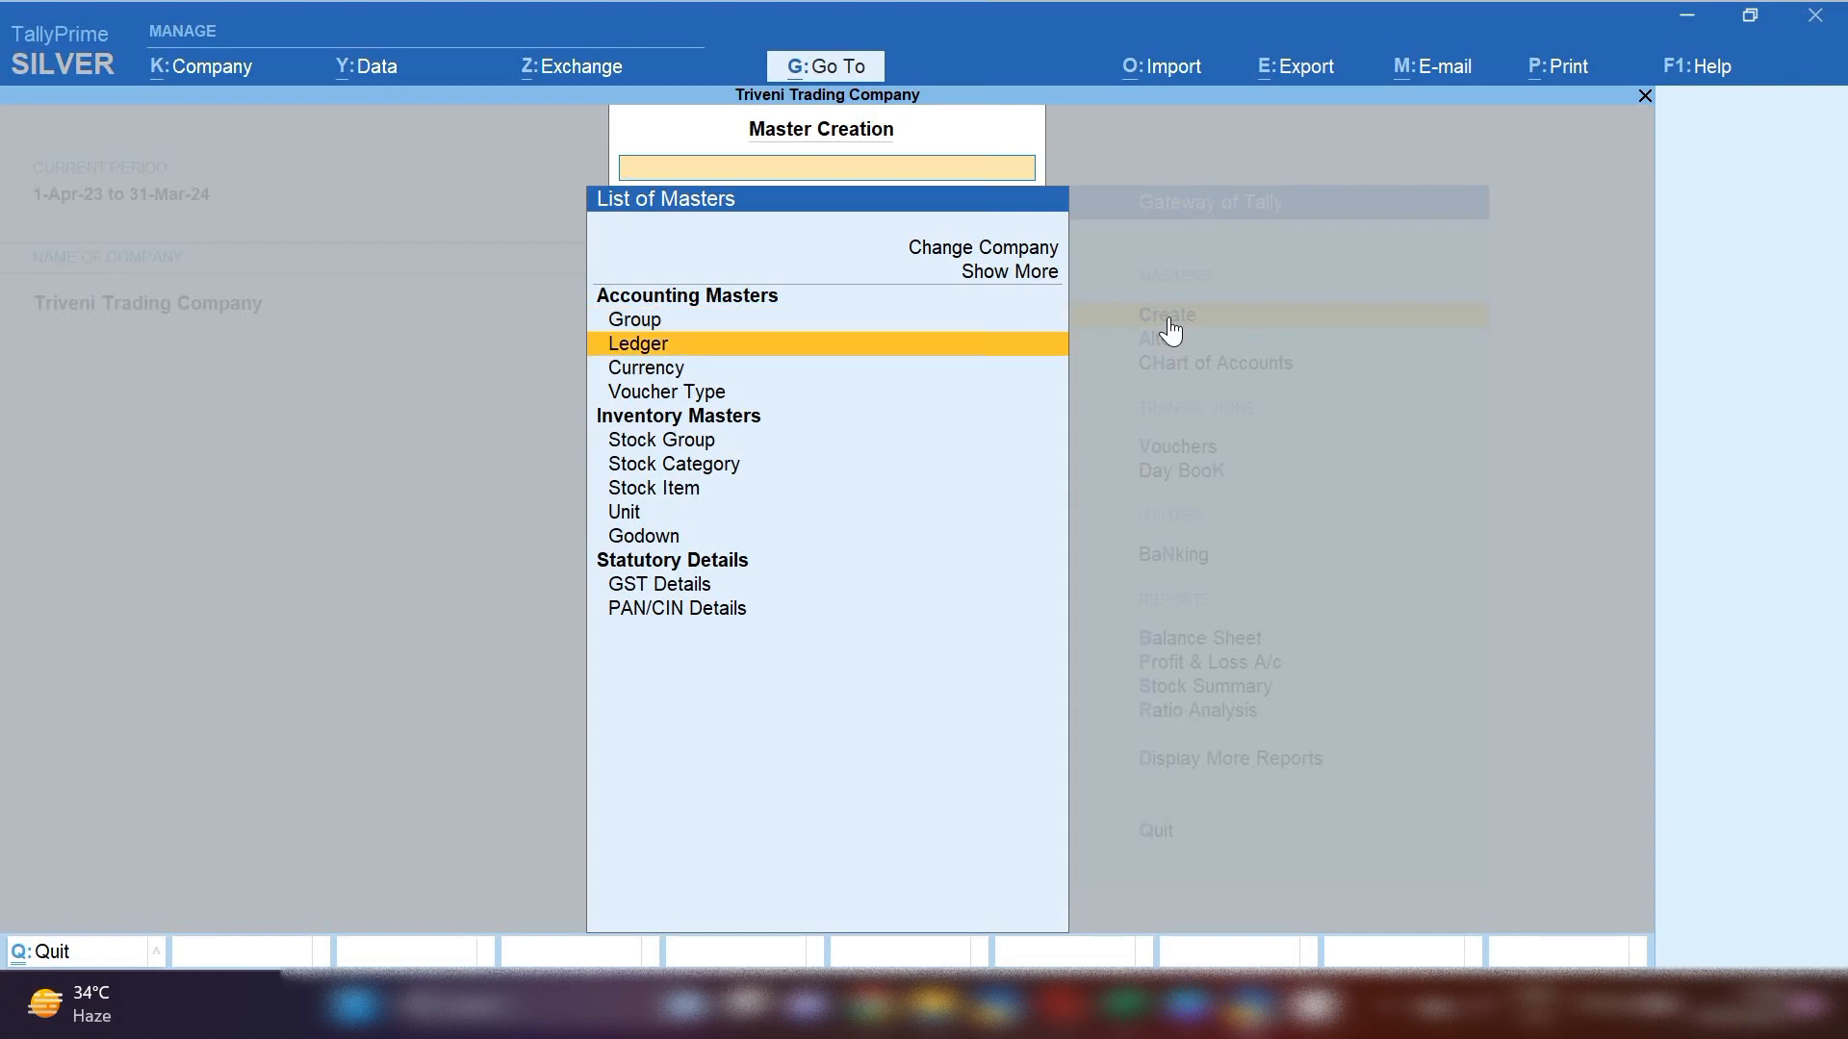
- Start a new ledger master and name it "Interest on Tata", leaving the alias blank
{"action": "key", "text": "Up"}
{"action": "key", "text": "Up"}
{"action": "key", "text": "Up"}
{"action": "key", "text": "Up"}
{"action": "key", "text": "Up"}
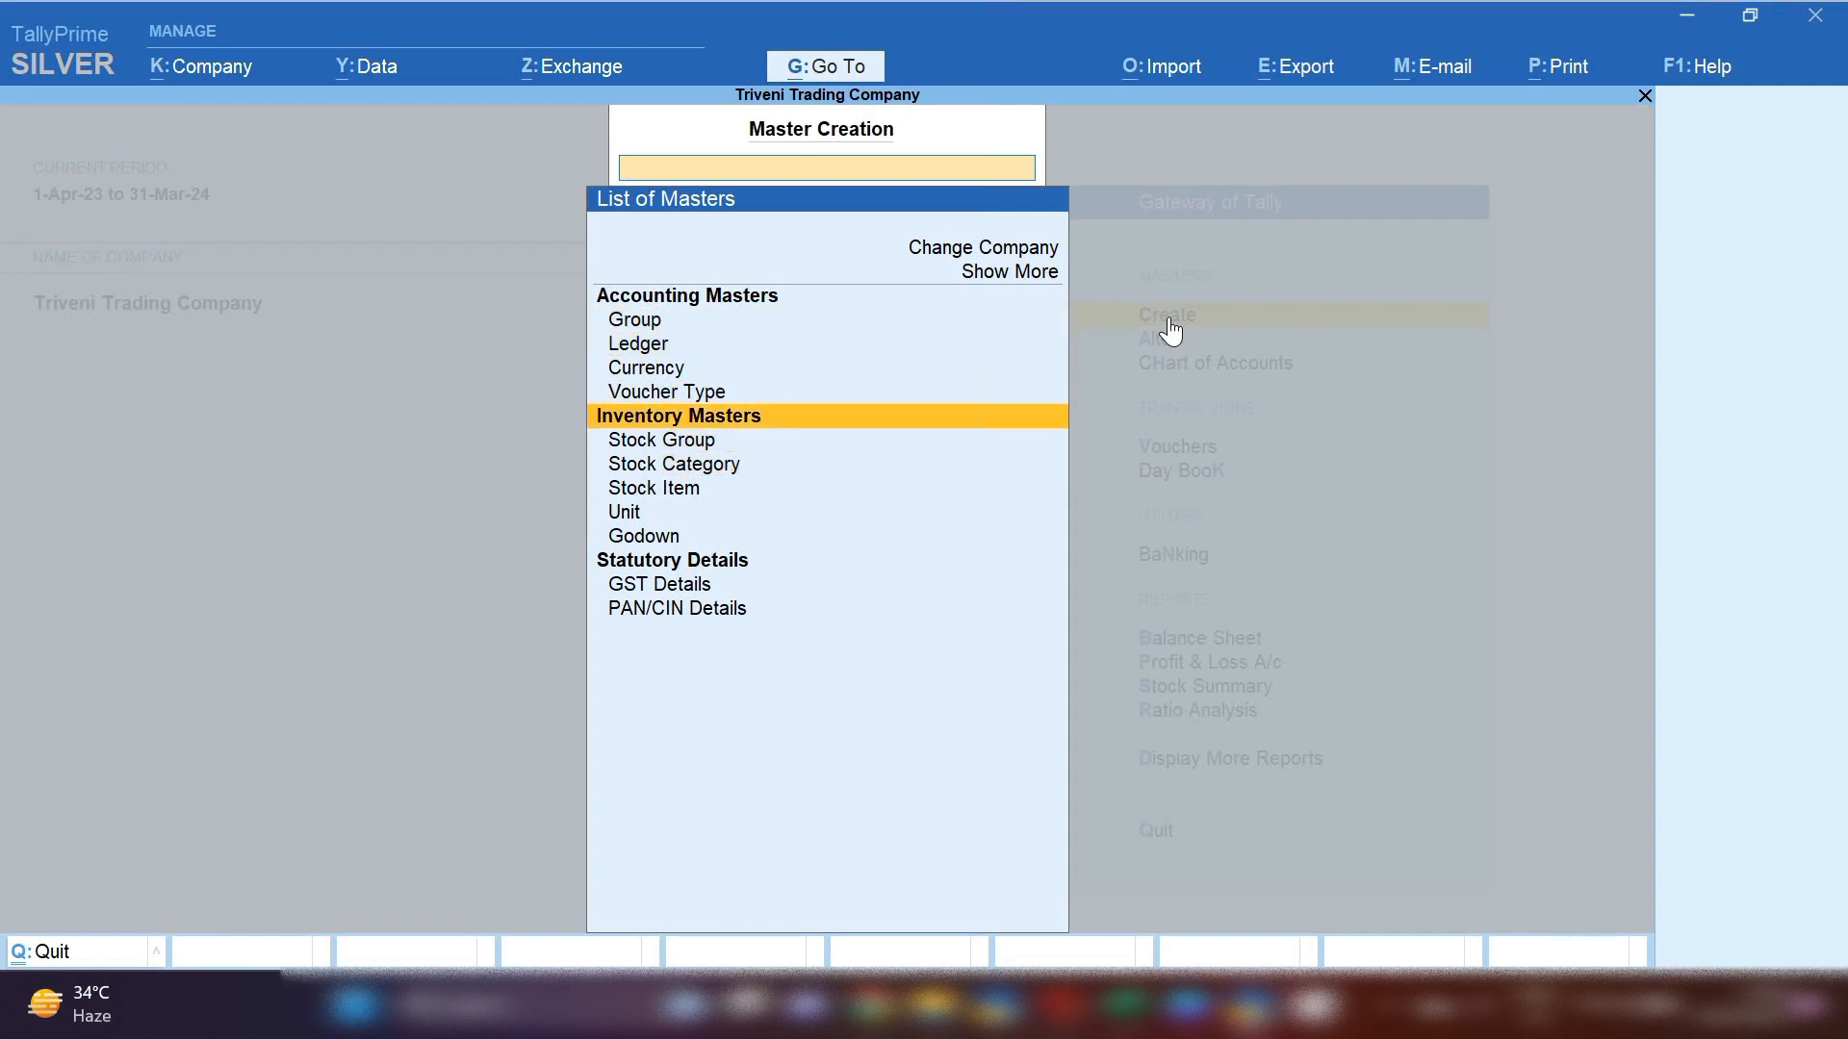
{"action": "key", "text": "Return"}
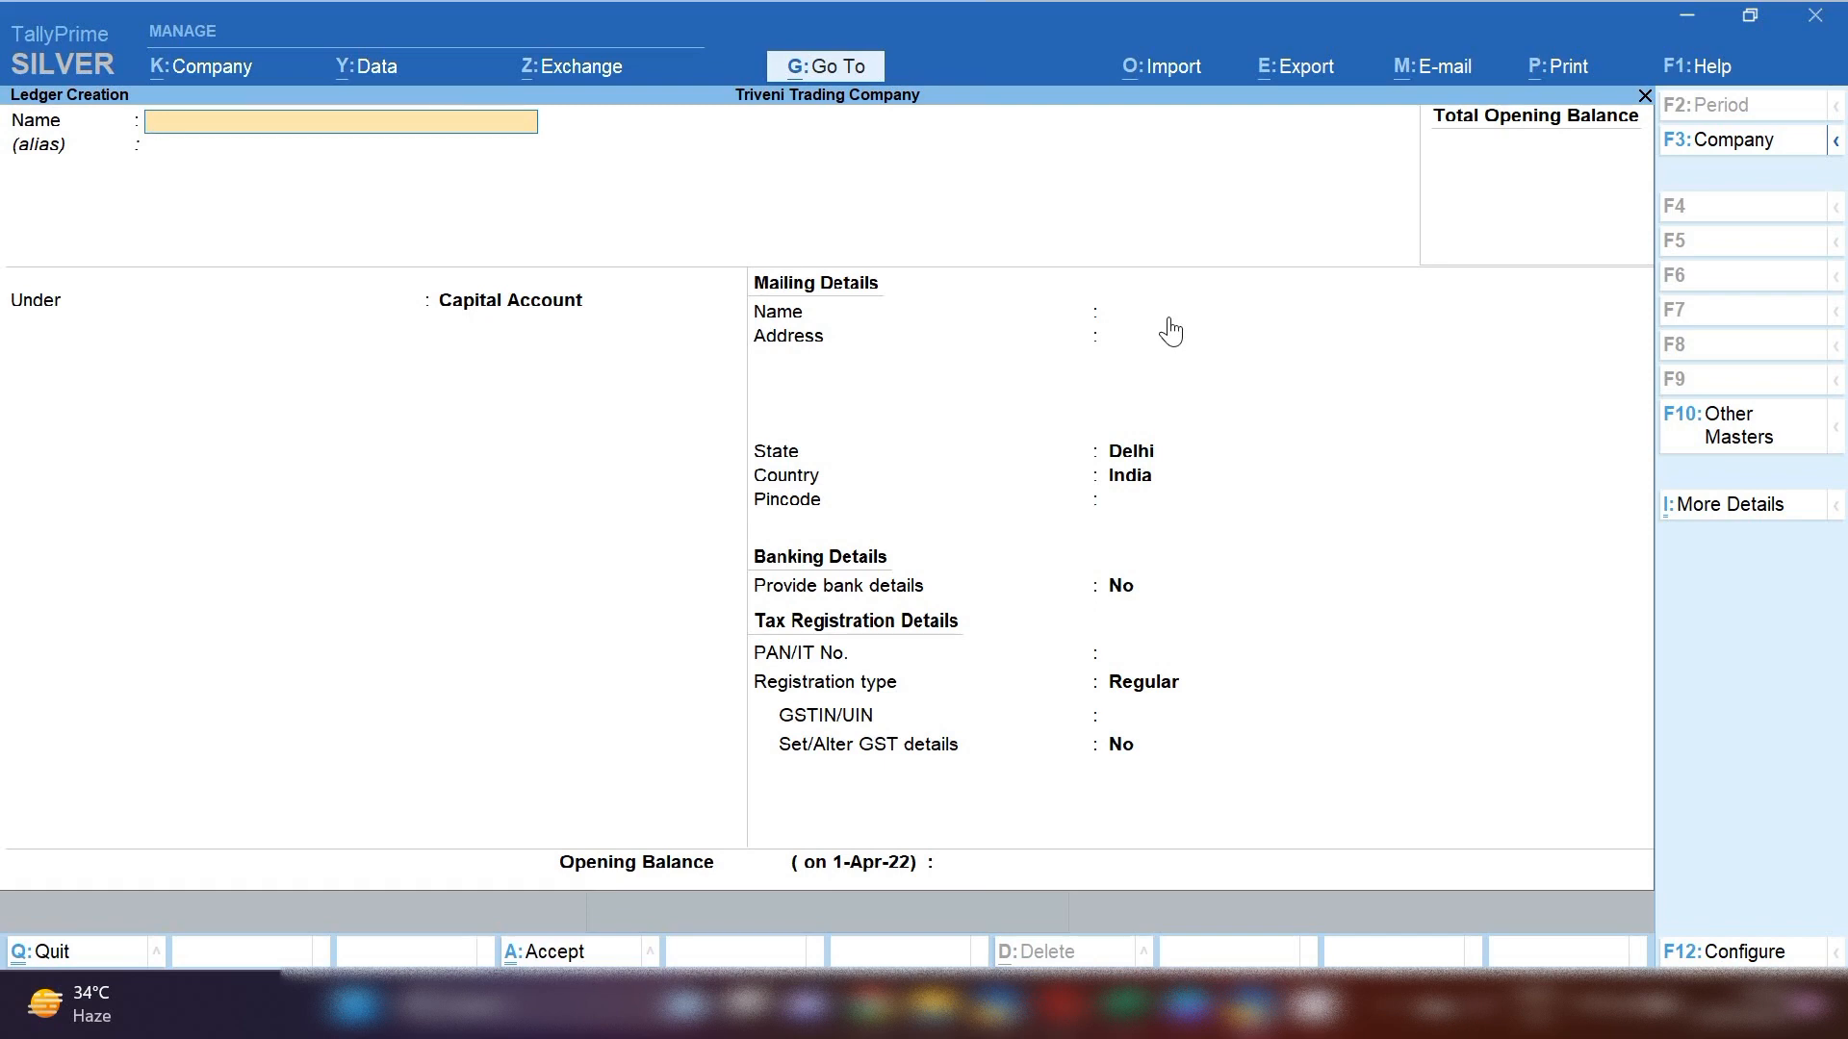
{"action": "type", "text": "Interest on Tata"}
{"action": "key", "text": "Return"}
{"action": "key", "text": "Return"}
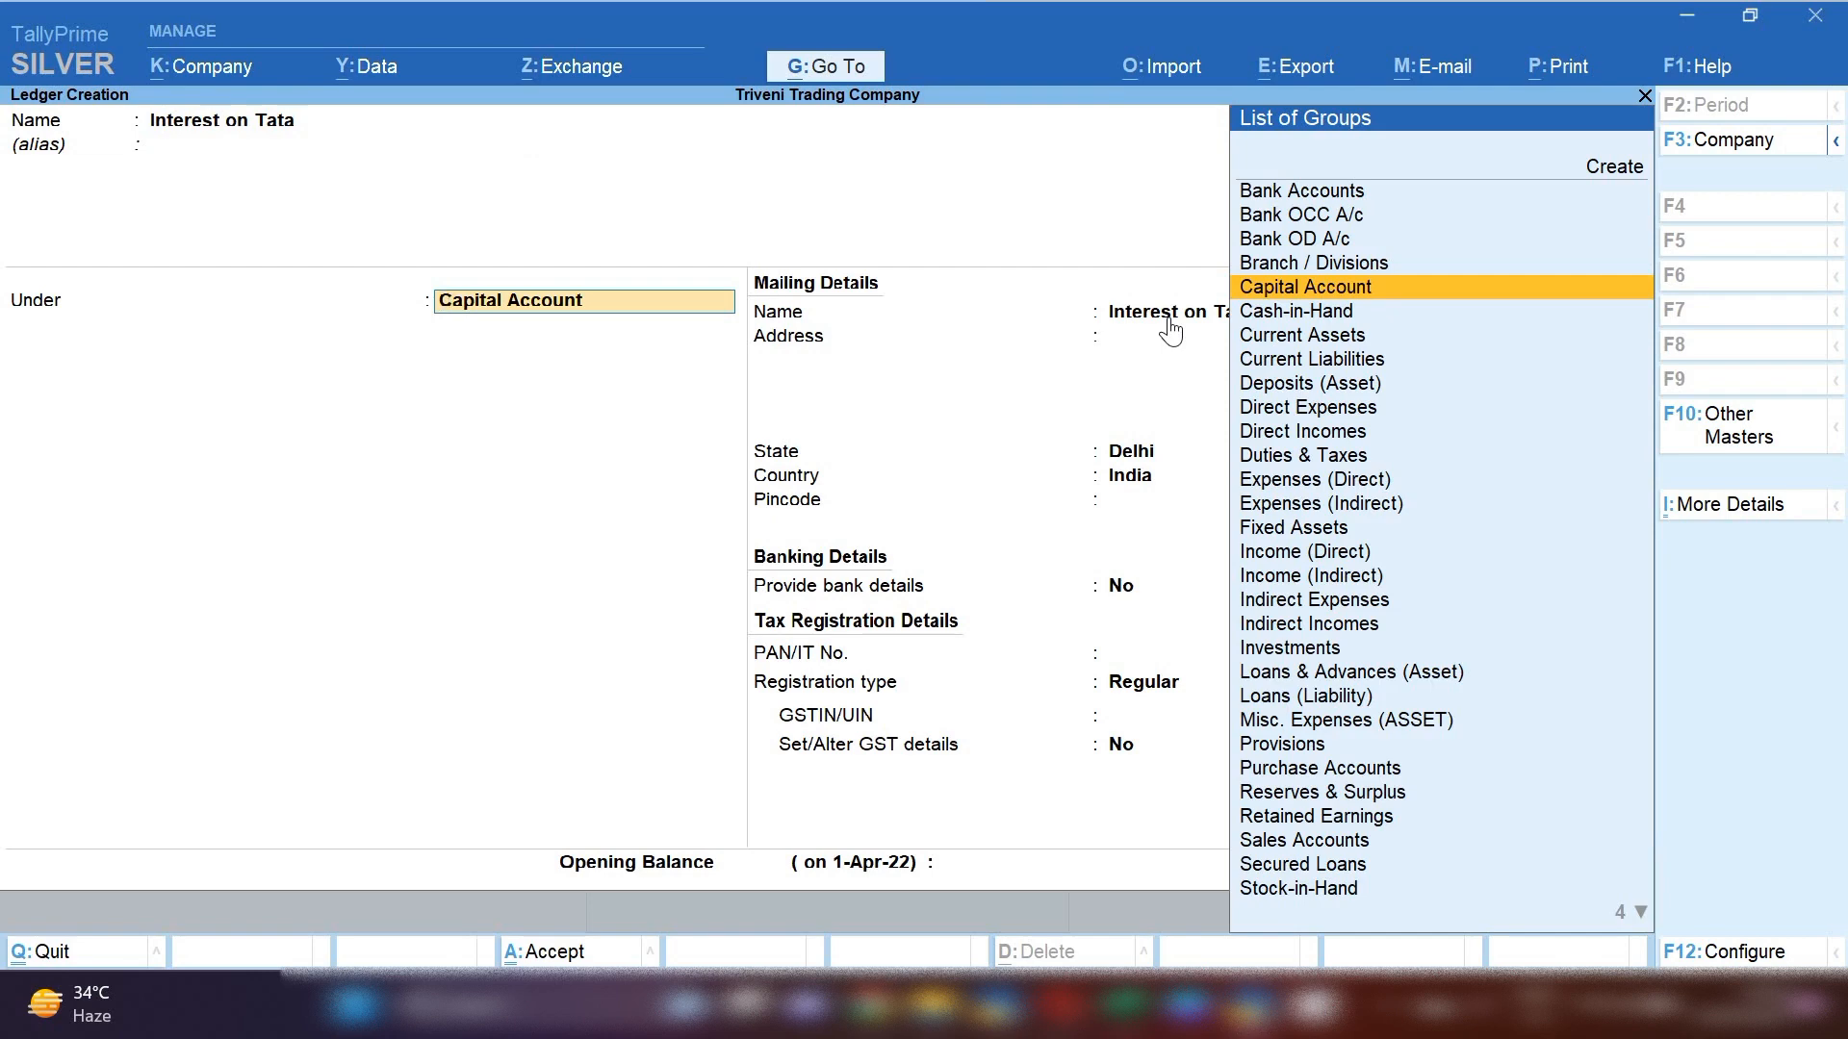
- Create the group "Interest Paid on Vehicle" under Indirect Expenses as the new ledger's parent group
{"action": "key", "text": "alt+c"}
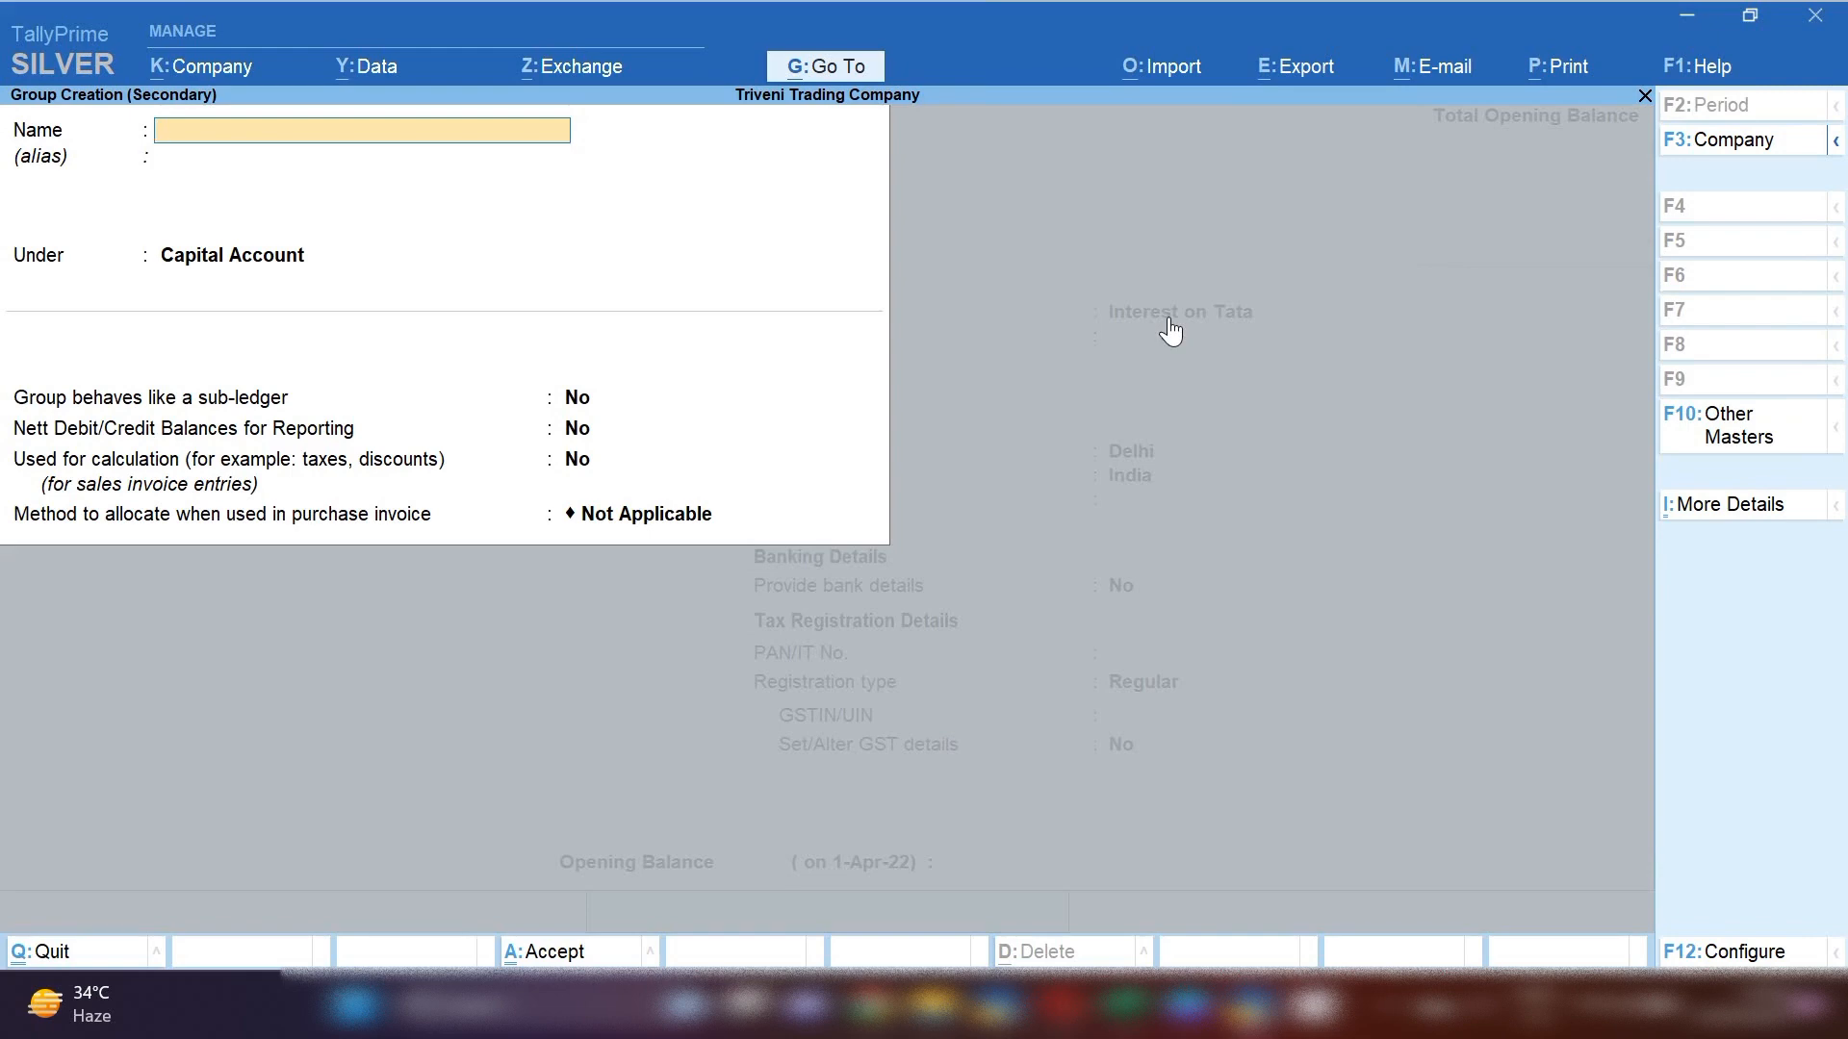
{"action": "type", "text": "nterest Paid on Vehic"}
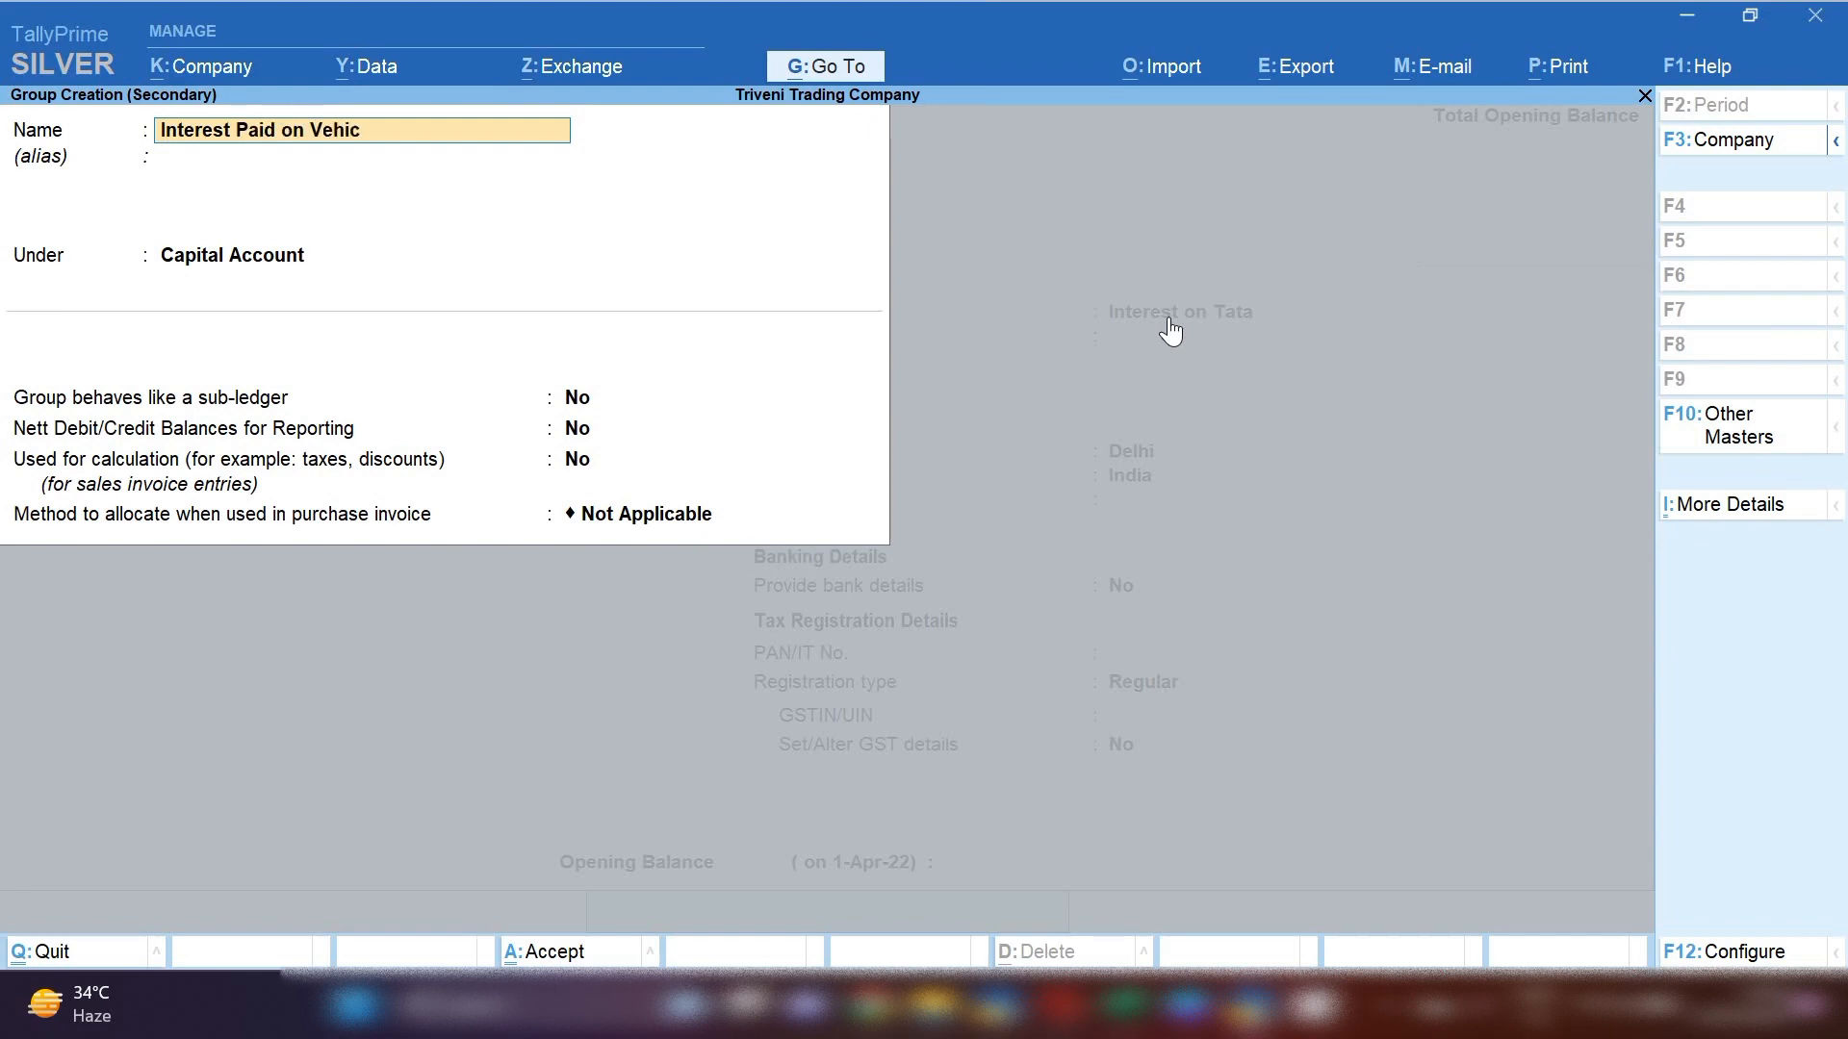
{"action": "type", "text": "le"}
{"action": "key", "text": "Return"}
{"action": "key", "text": "Return"}
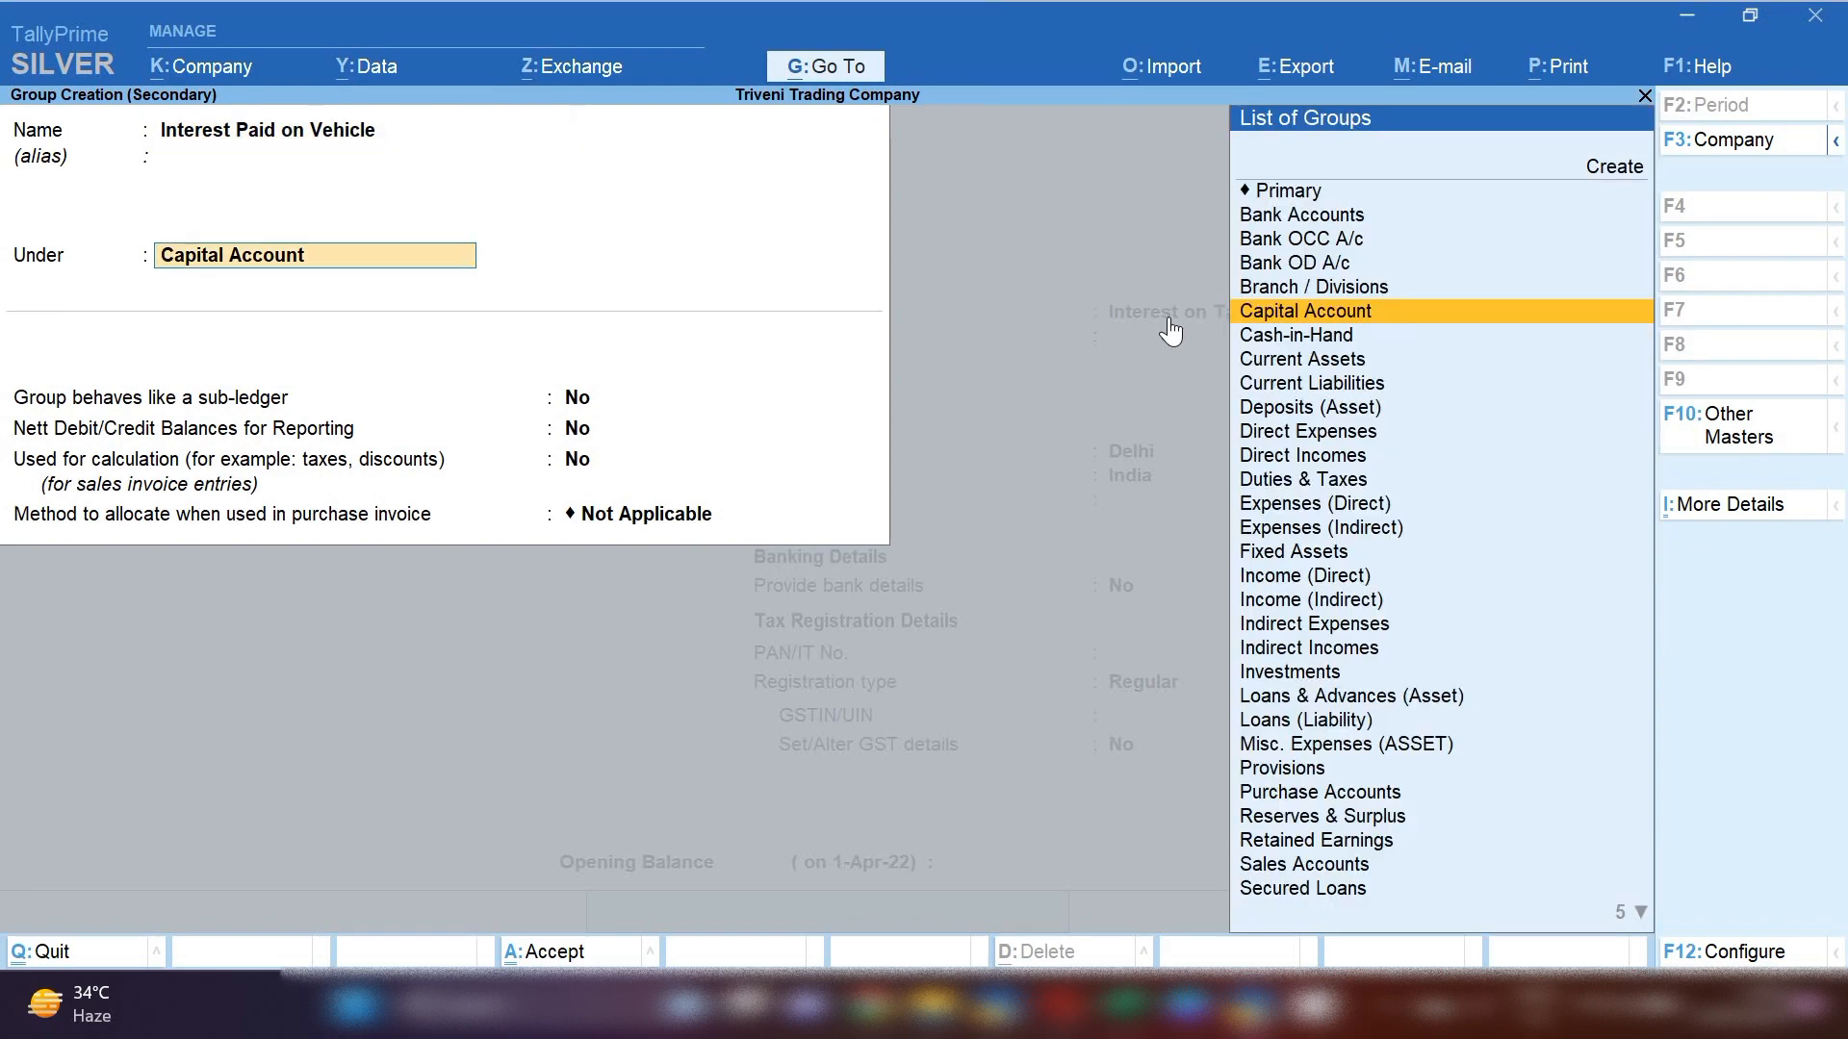
{"action": "type", "text": "Ind"}
{"action": "key", "text": "Down"}
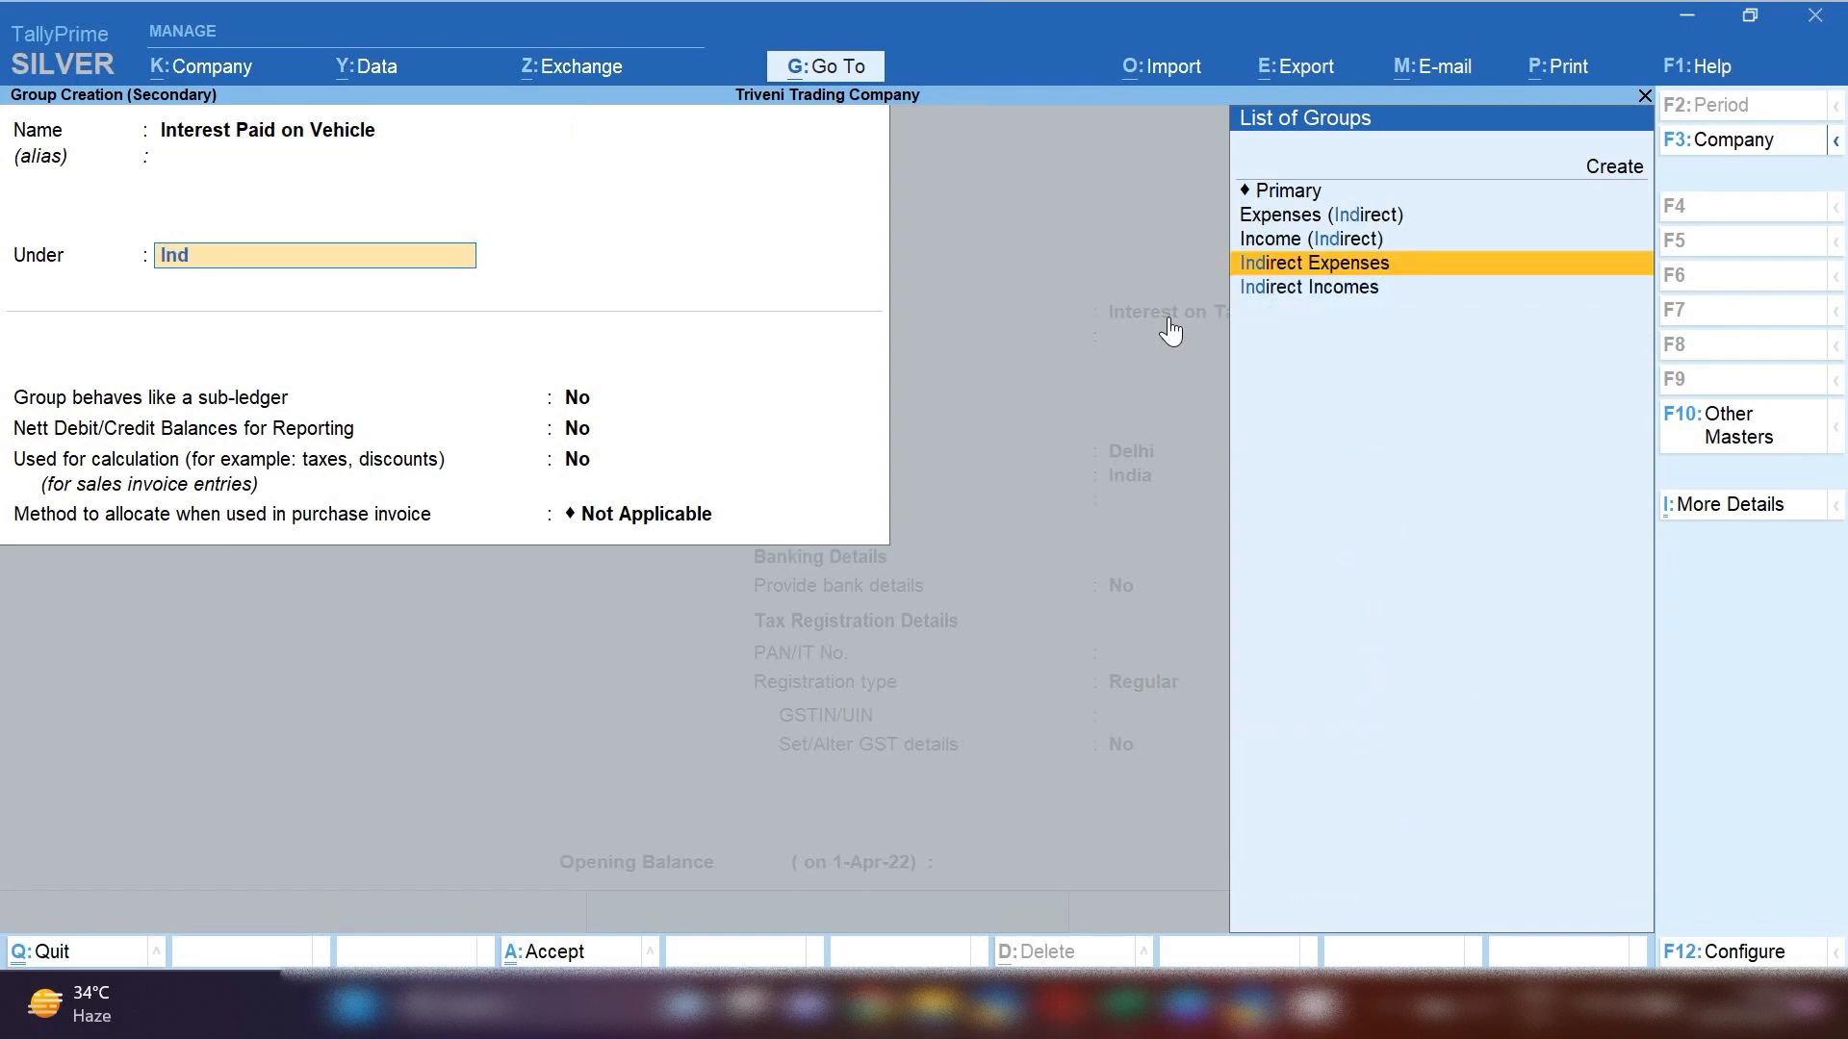
{"action": "key", "text": "Return"}
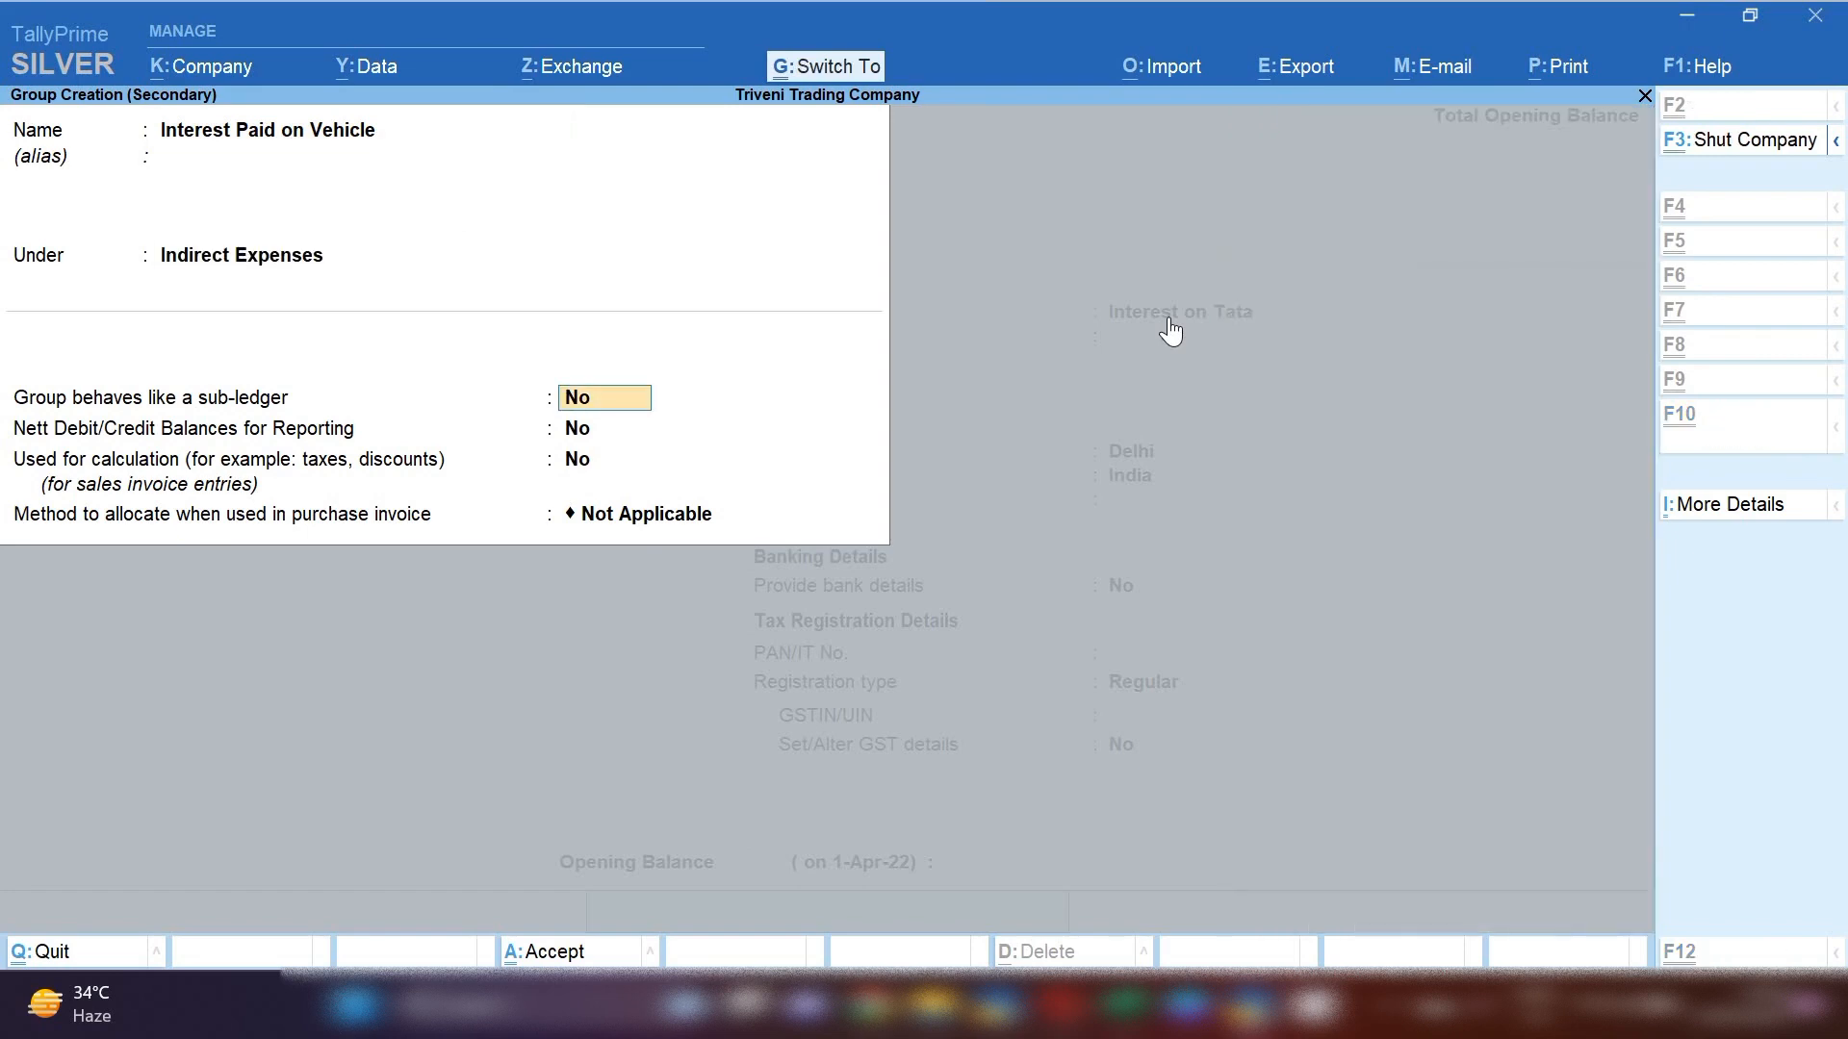
{"action": "key", "text": "ctrl+a"}
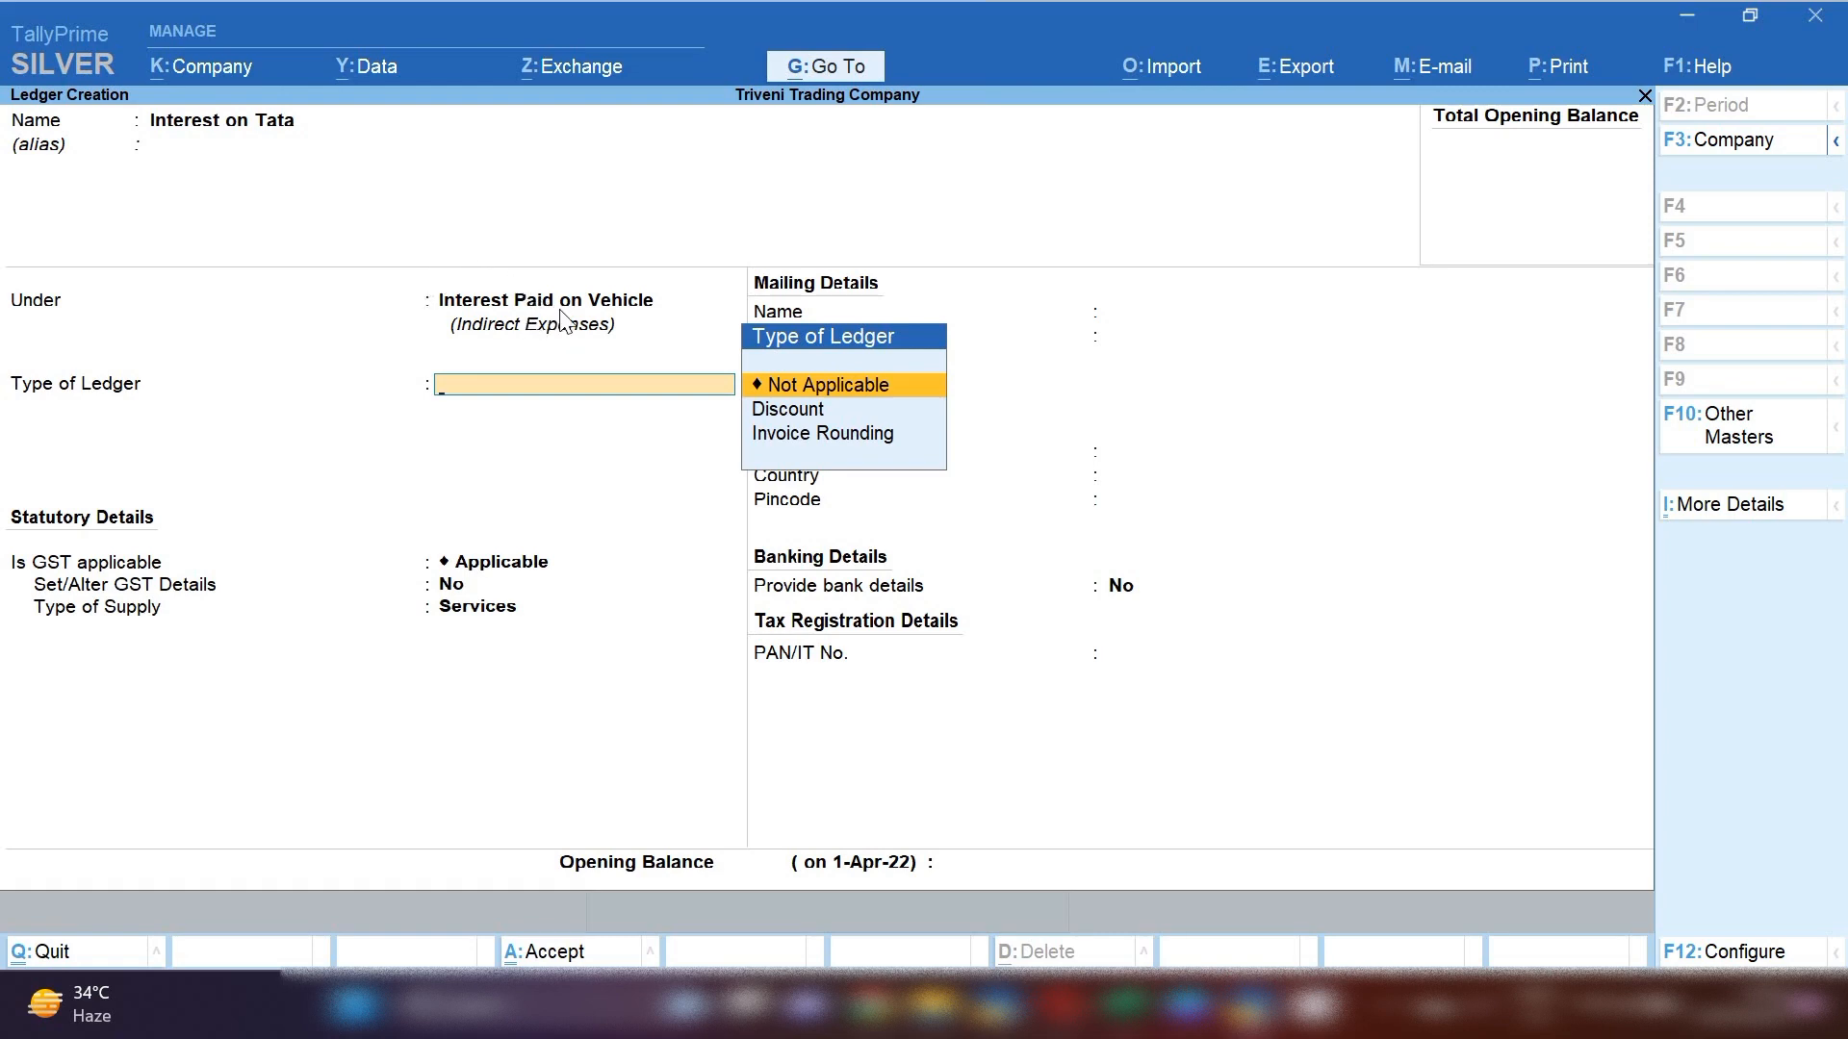
- Set the Interest on Tata ledger's type and GST applicability to Not Applicable and save the ledger
{"action": "key", "text": "Return"}
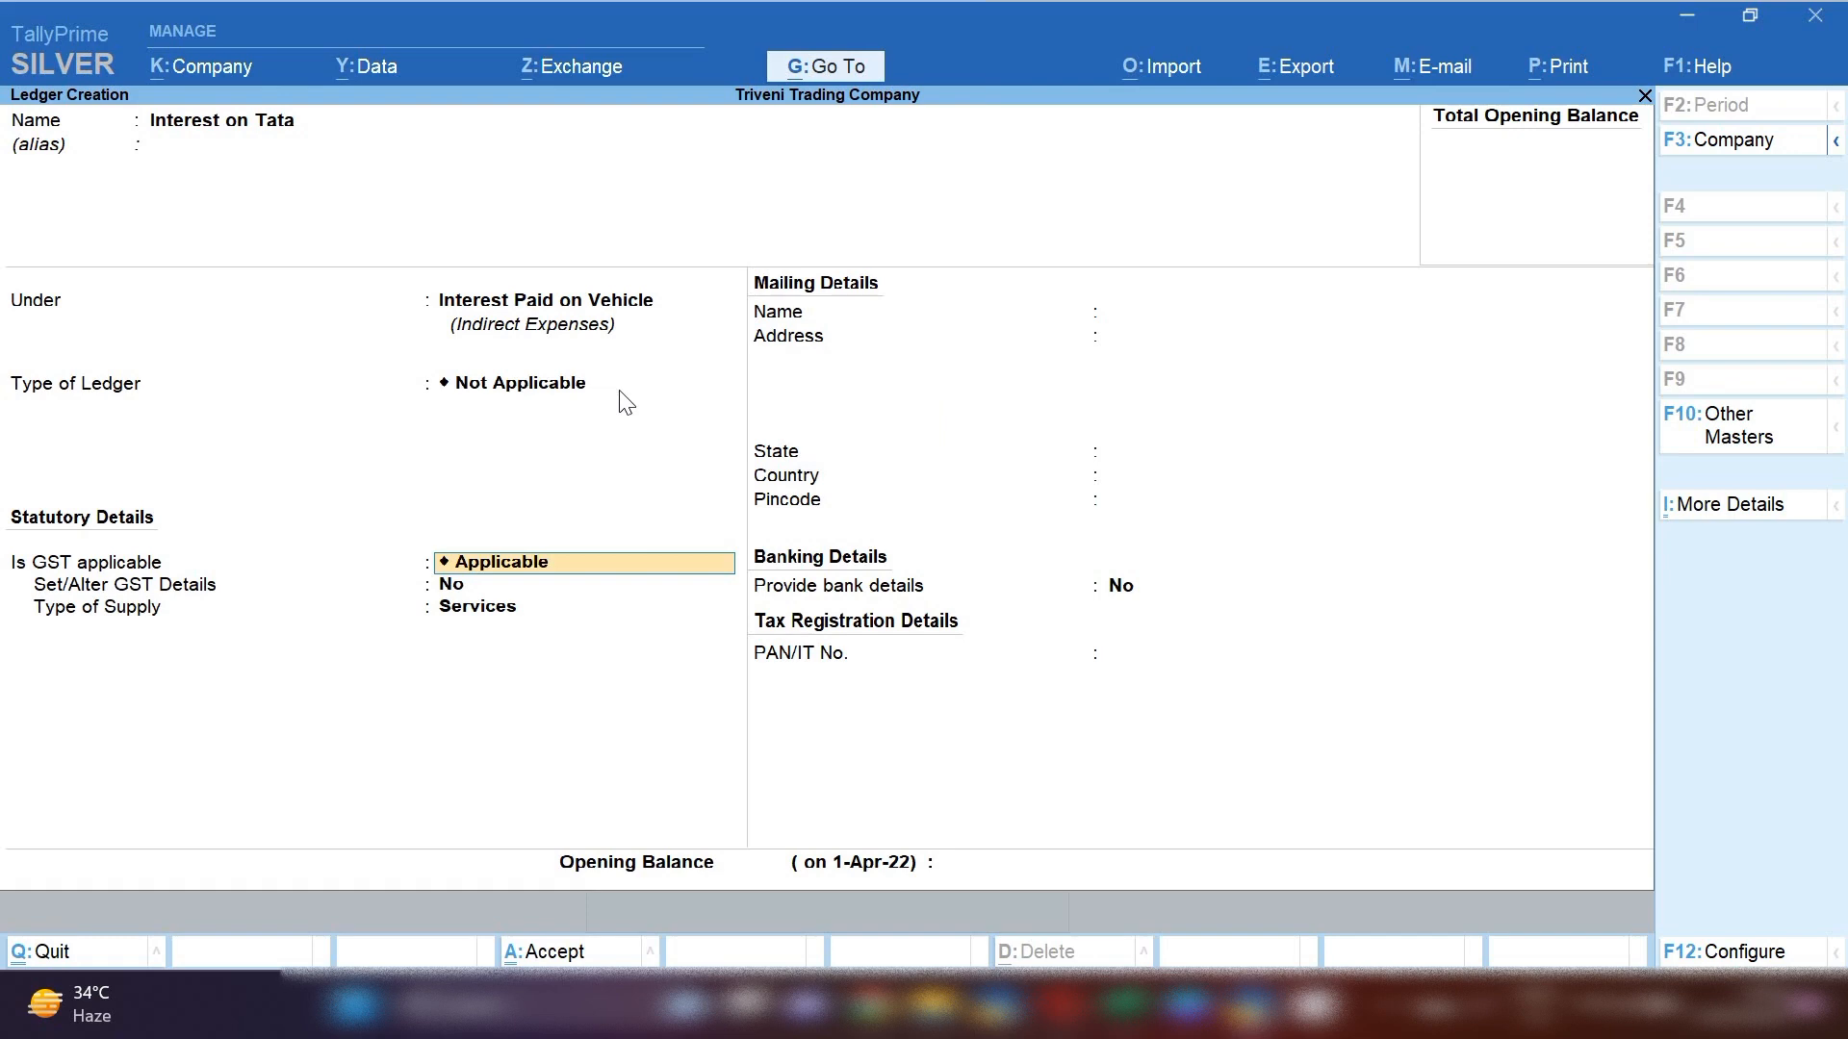
{"action": "type", "text": "N"}
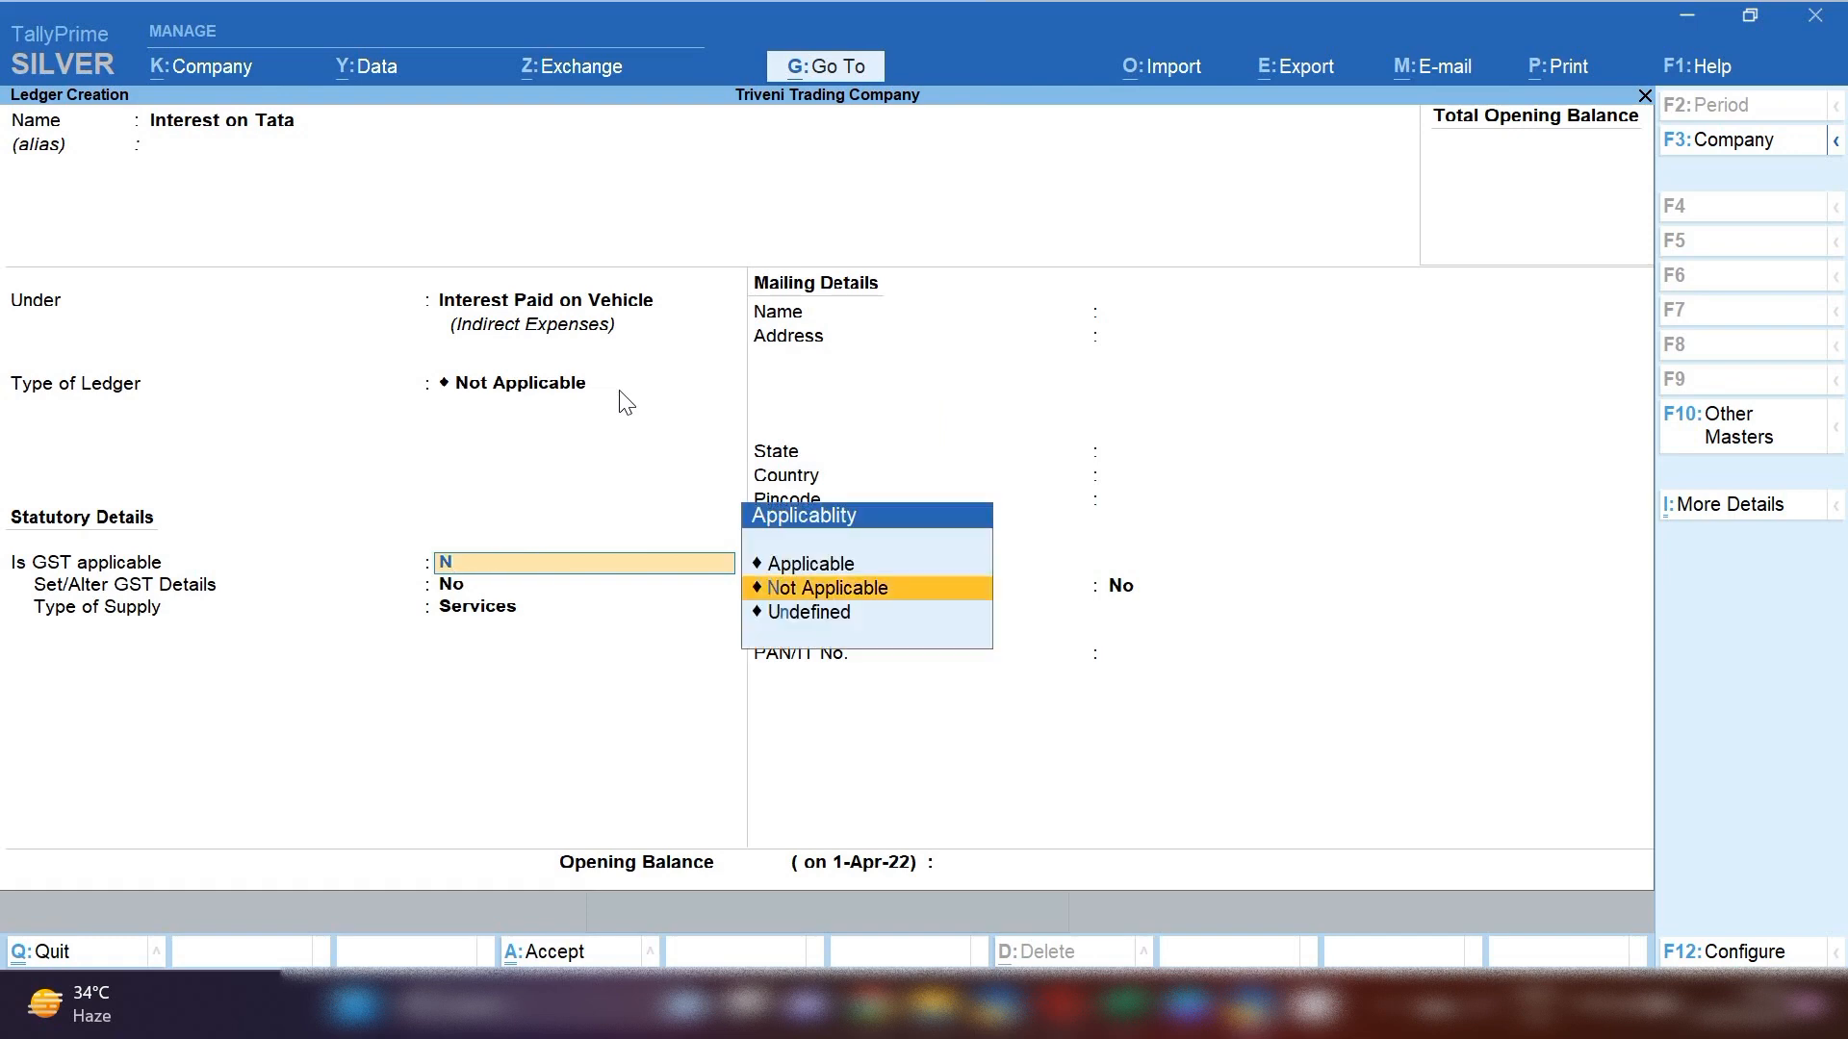
{"action": "key", "text": "Return"}
{"action": "key", "text": "Return"}
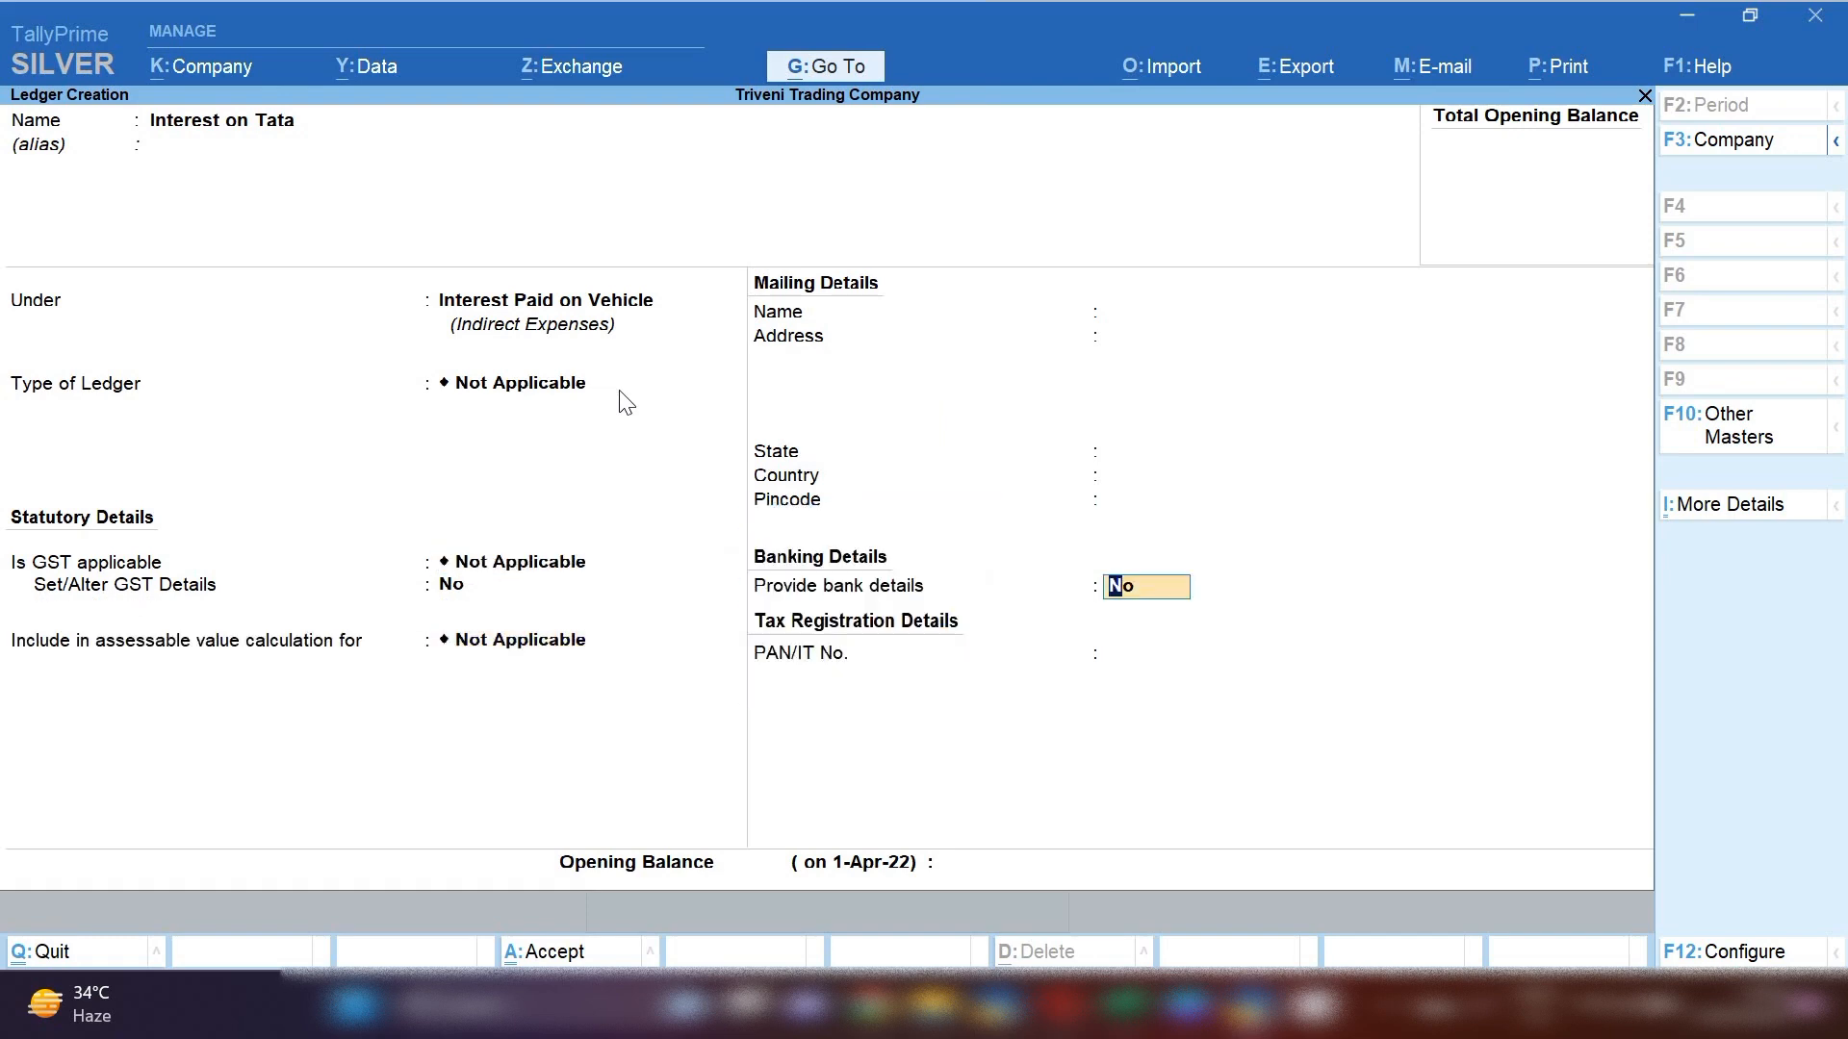
{"action": "key", "text": "ctrl+a"}
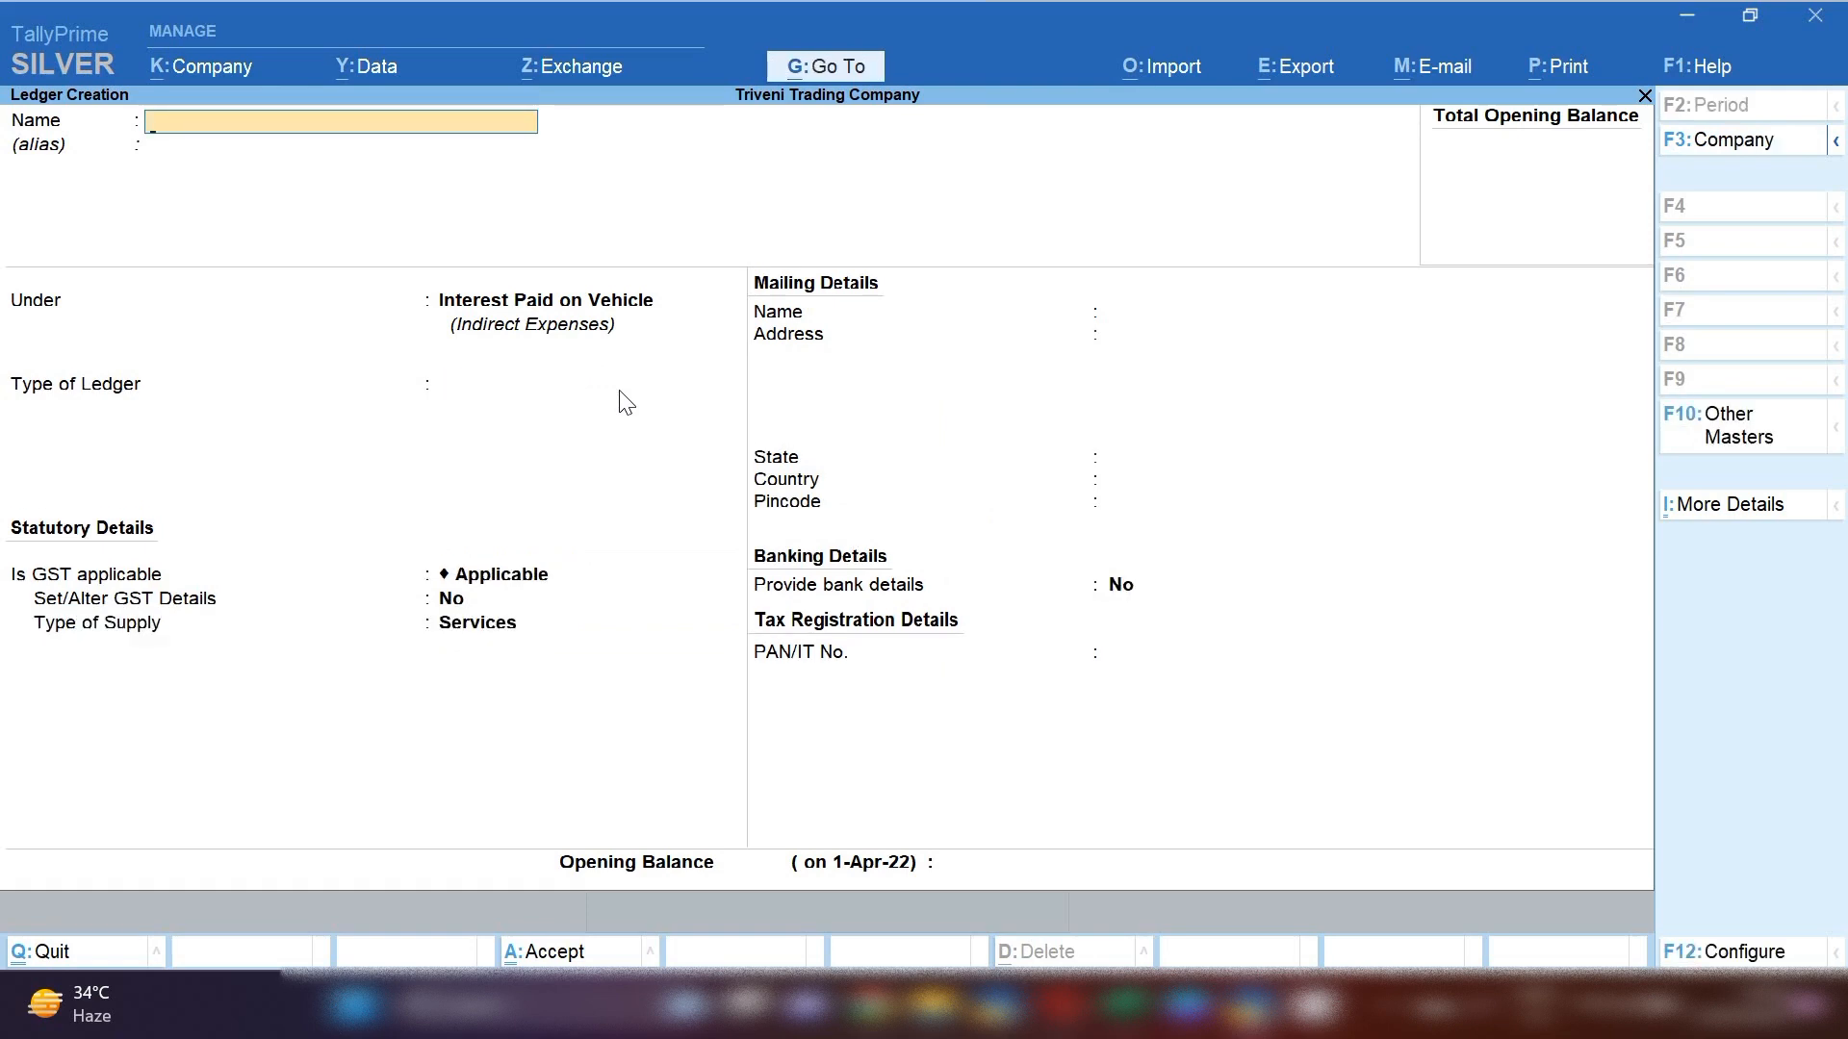
- Create the ledger "Interese Paid on Breeza" under Interest Paid on Vehicle, with ledger type and GST both Not Applicable
{"action": "type", "text": "Interese Paid on Bree"}
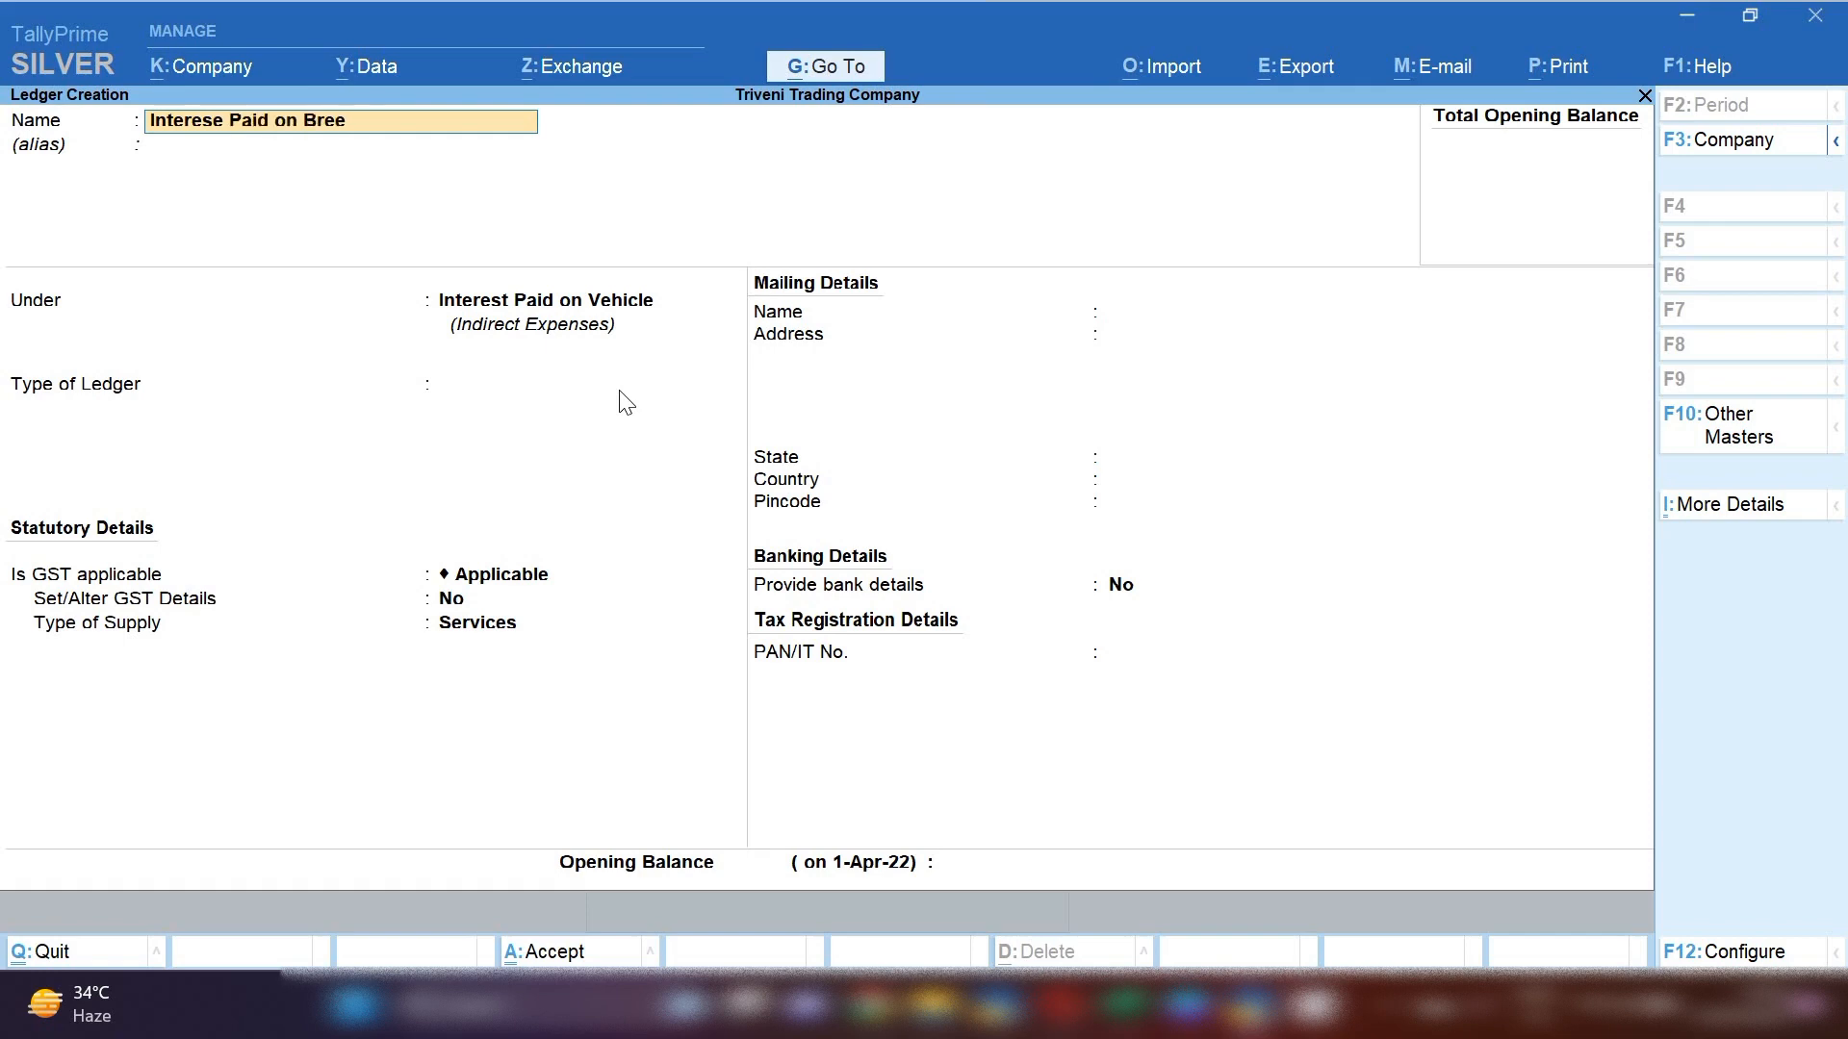
{"action": "type", "text": "za"}
{"action": "key", "text": "Return"}
{"action": "key", "text": "Return"}
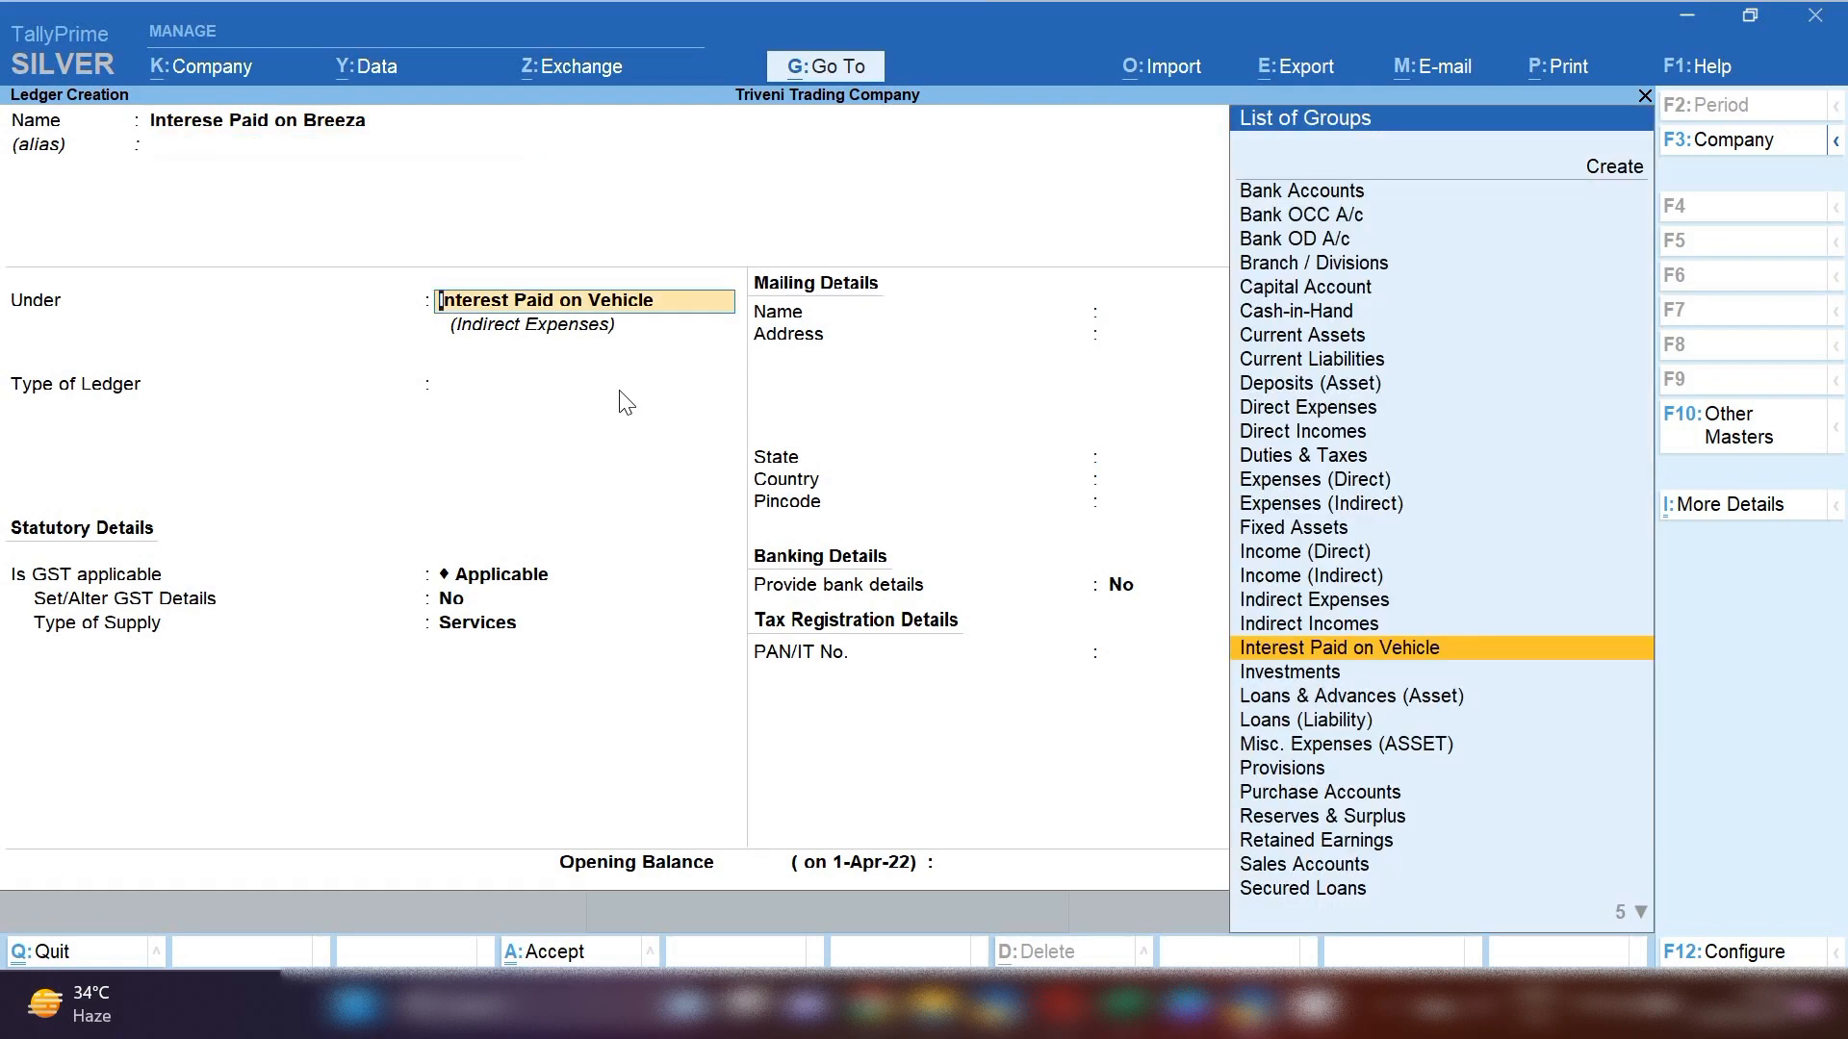
{"action": "key", "text": "Return"}
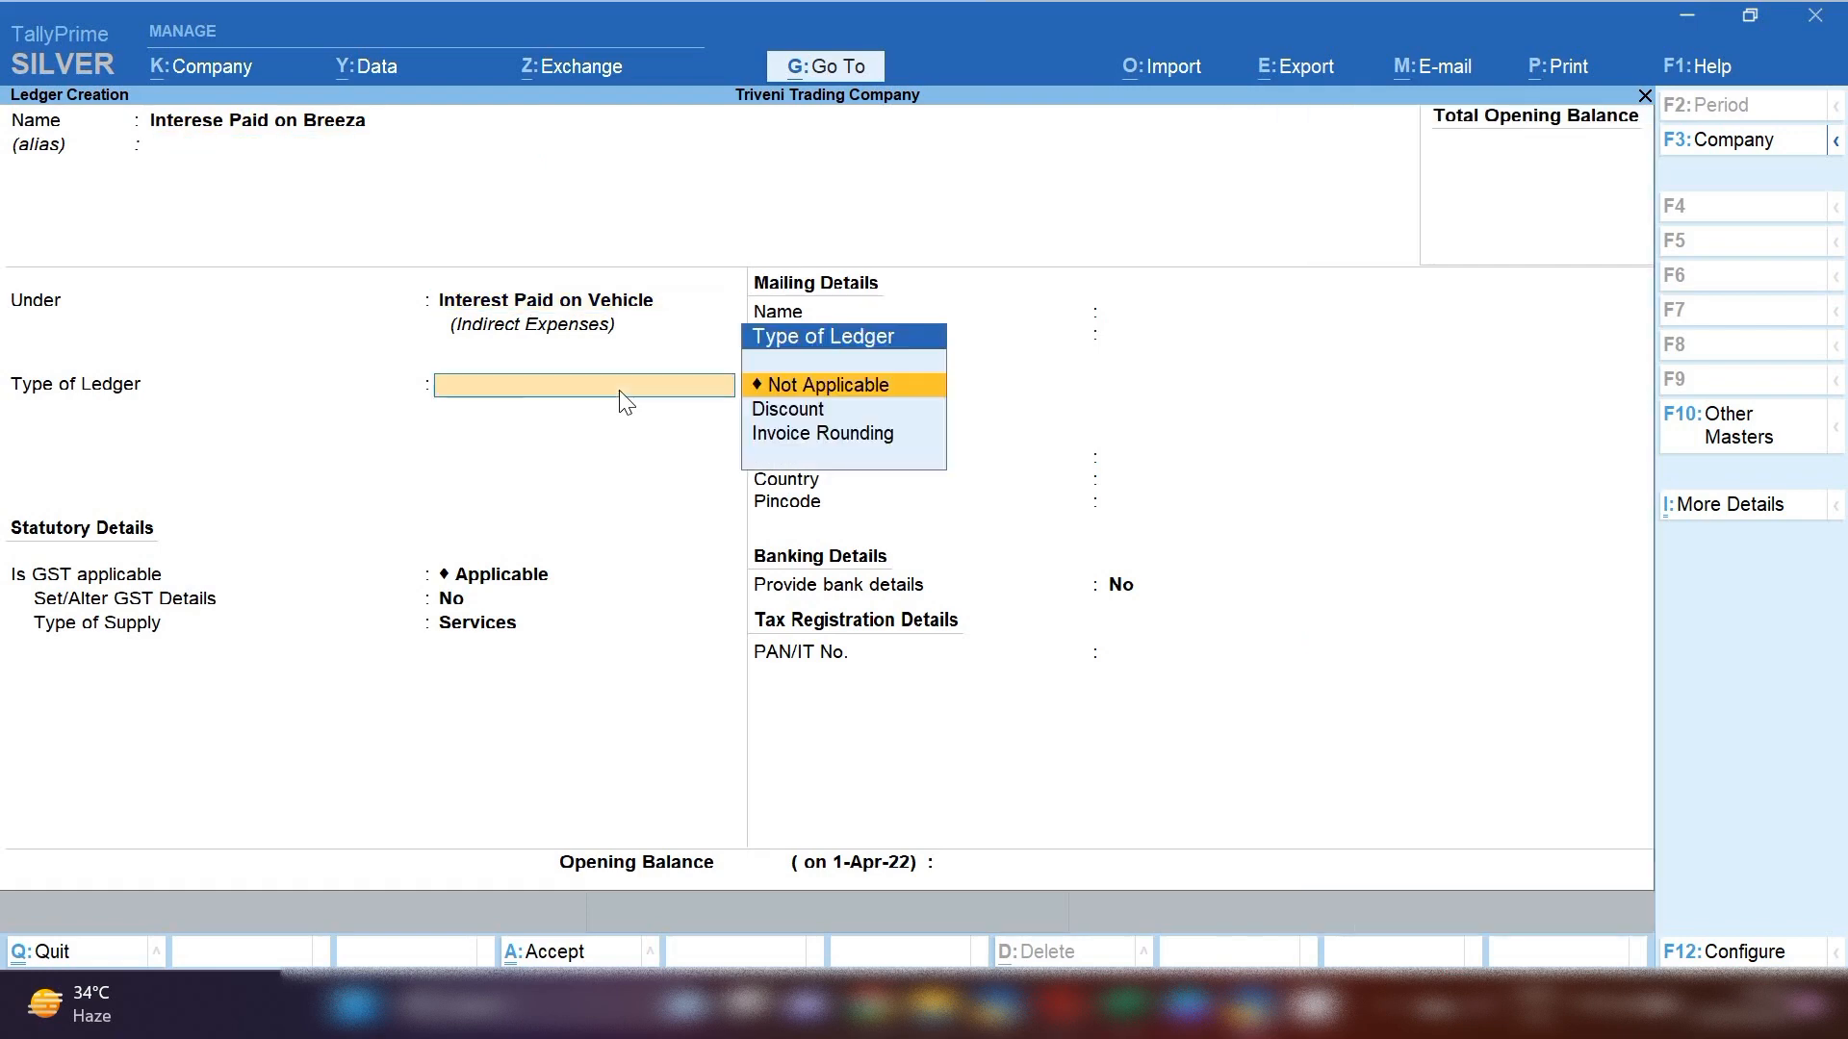
{"action": "key", "text": "Return"}
{"action": "type", "text": "N"}
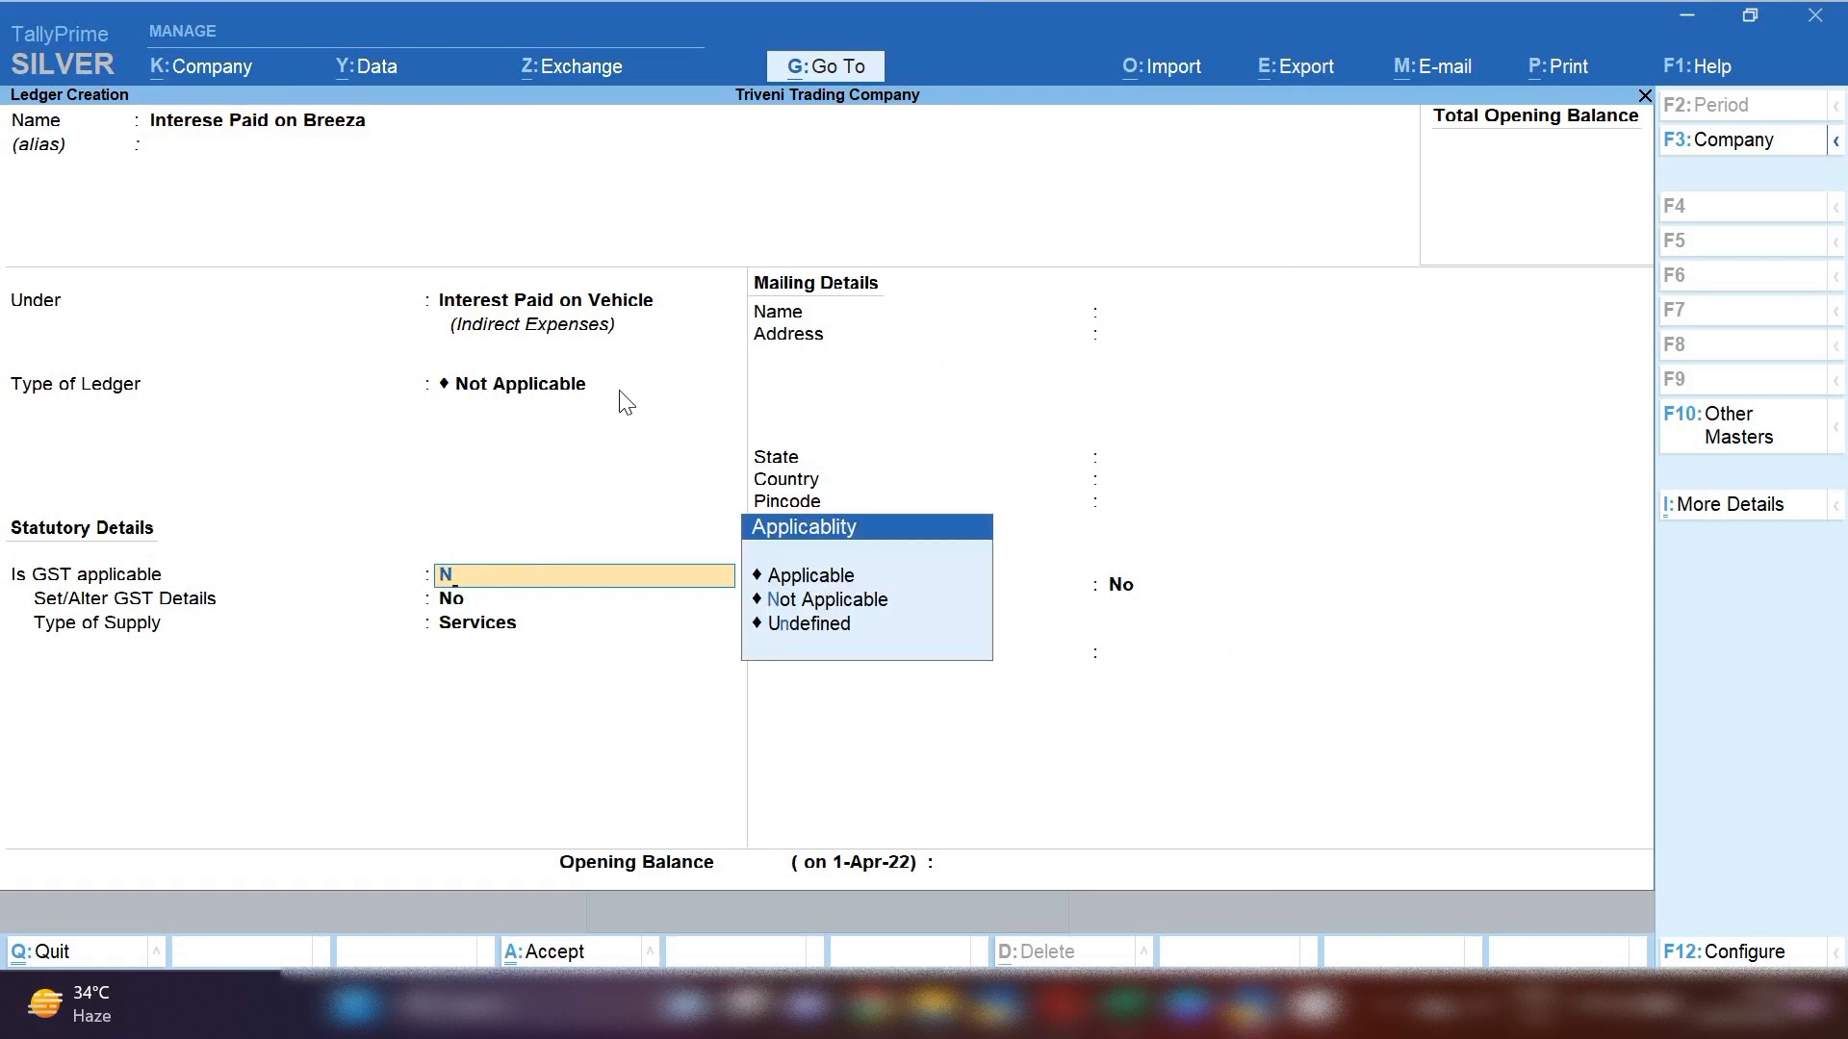
{"action": "key", "text": "Return"}
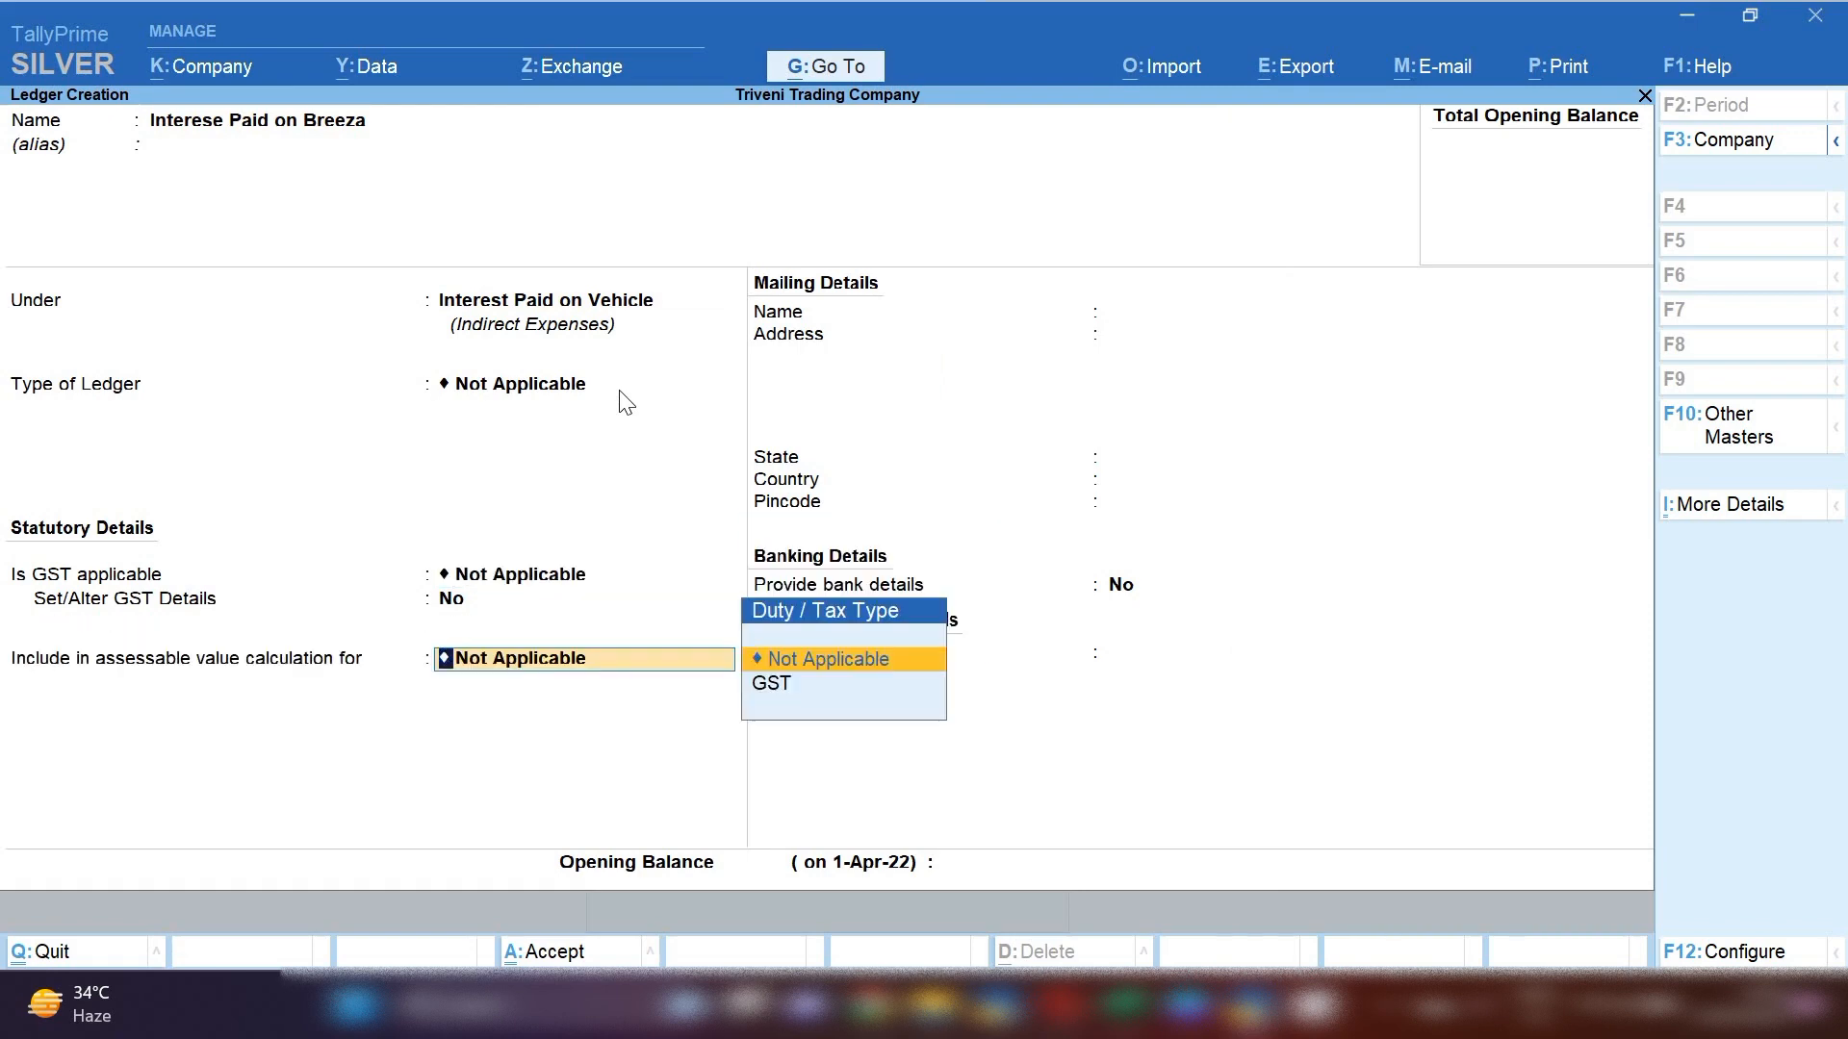
{"action": "key", "text": "ctrl+a"}
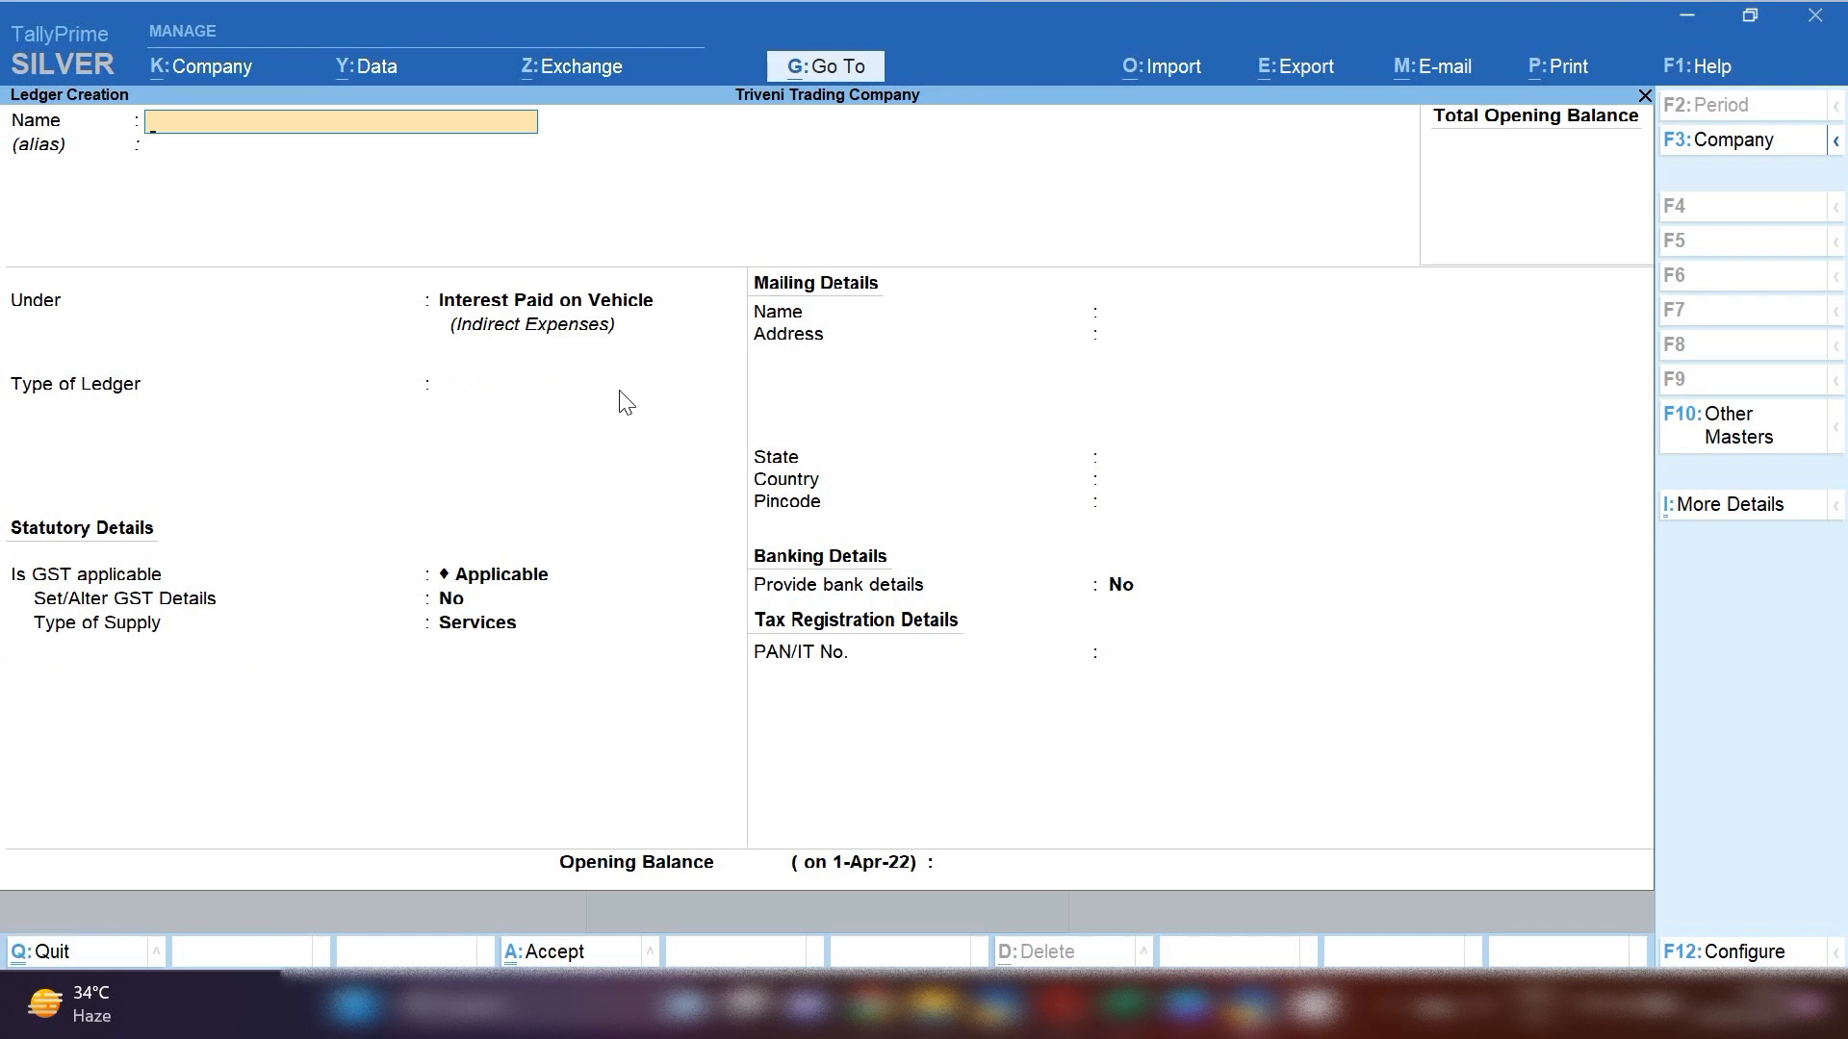
- Name the next ledger "Interest Paid on Vltra Vehicle" and place it under Interest Paid on Vehicle
{"action": "type", "text": "Interest Paid"}
{"action": "key", "text": "BackSpace"}
{"action": "key", "text": "BackSpace"}
{"action": "type", "text": "id on Vltra Ve"}
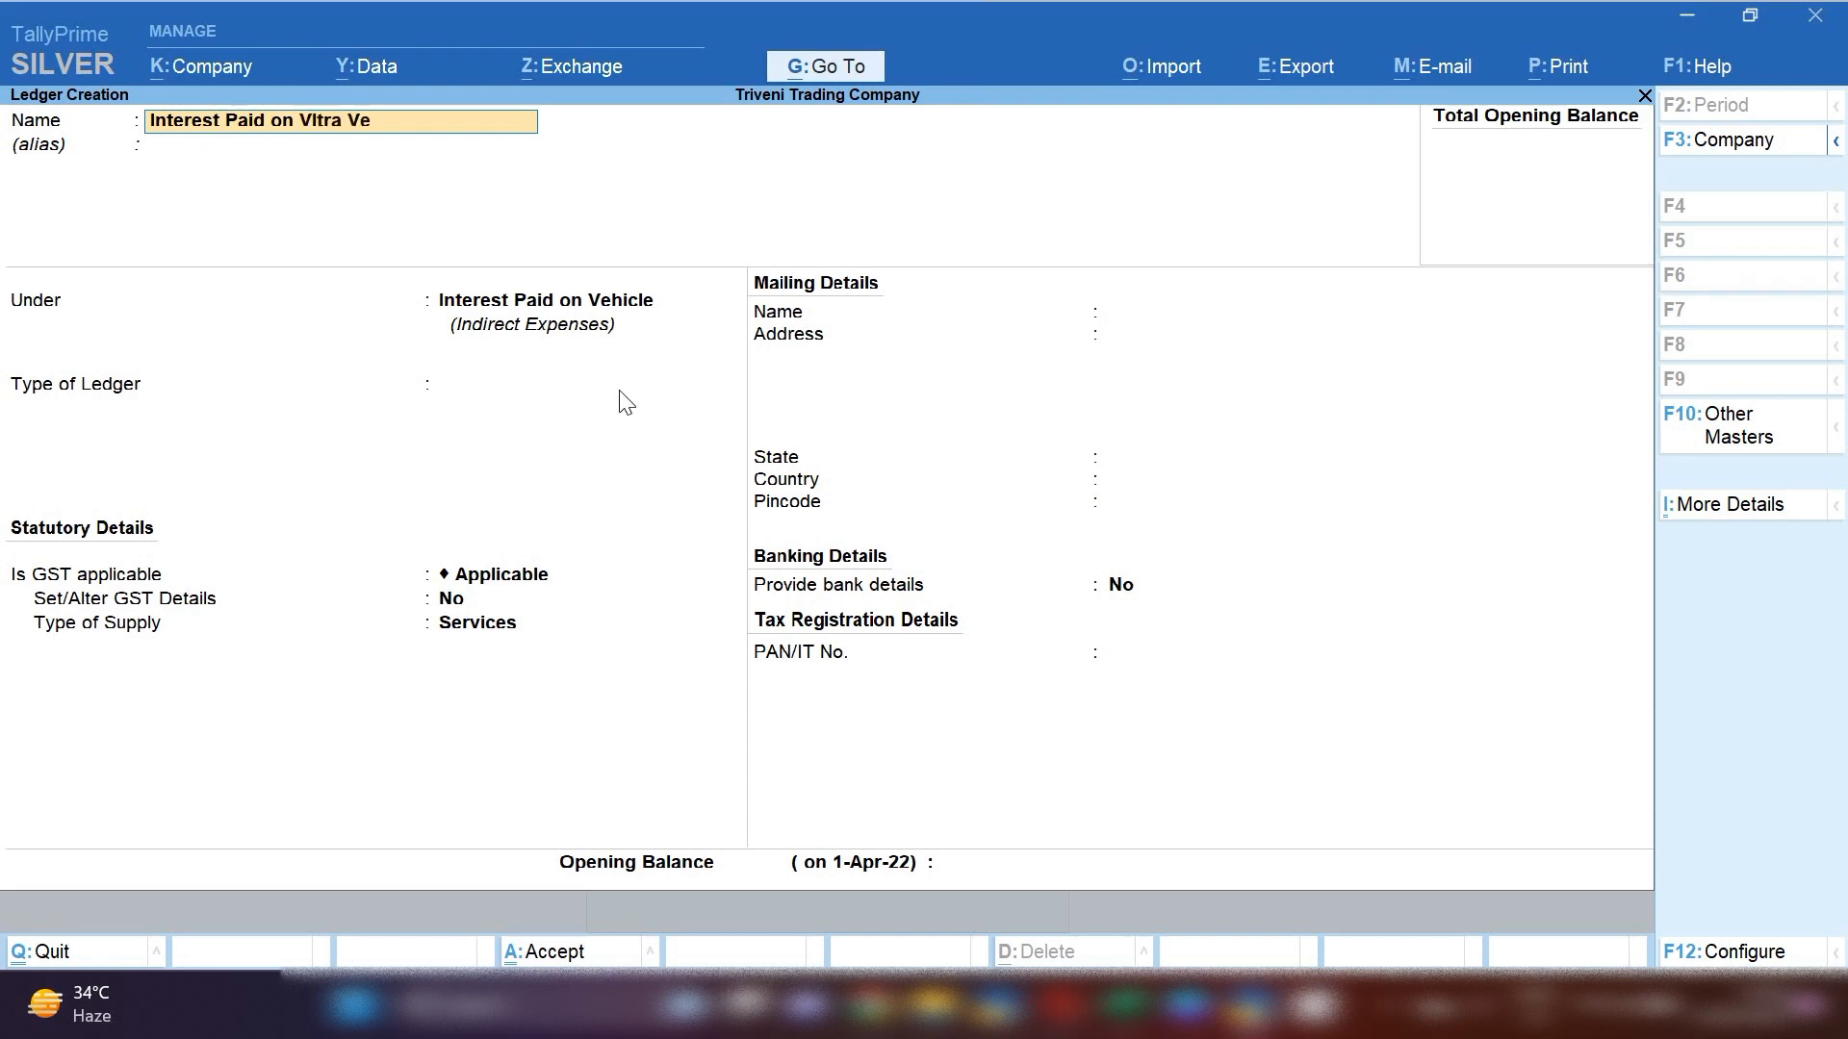
{"action": "type", "text": "hicle"}
{"action": "key", "text": "Return"}
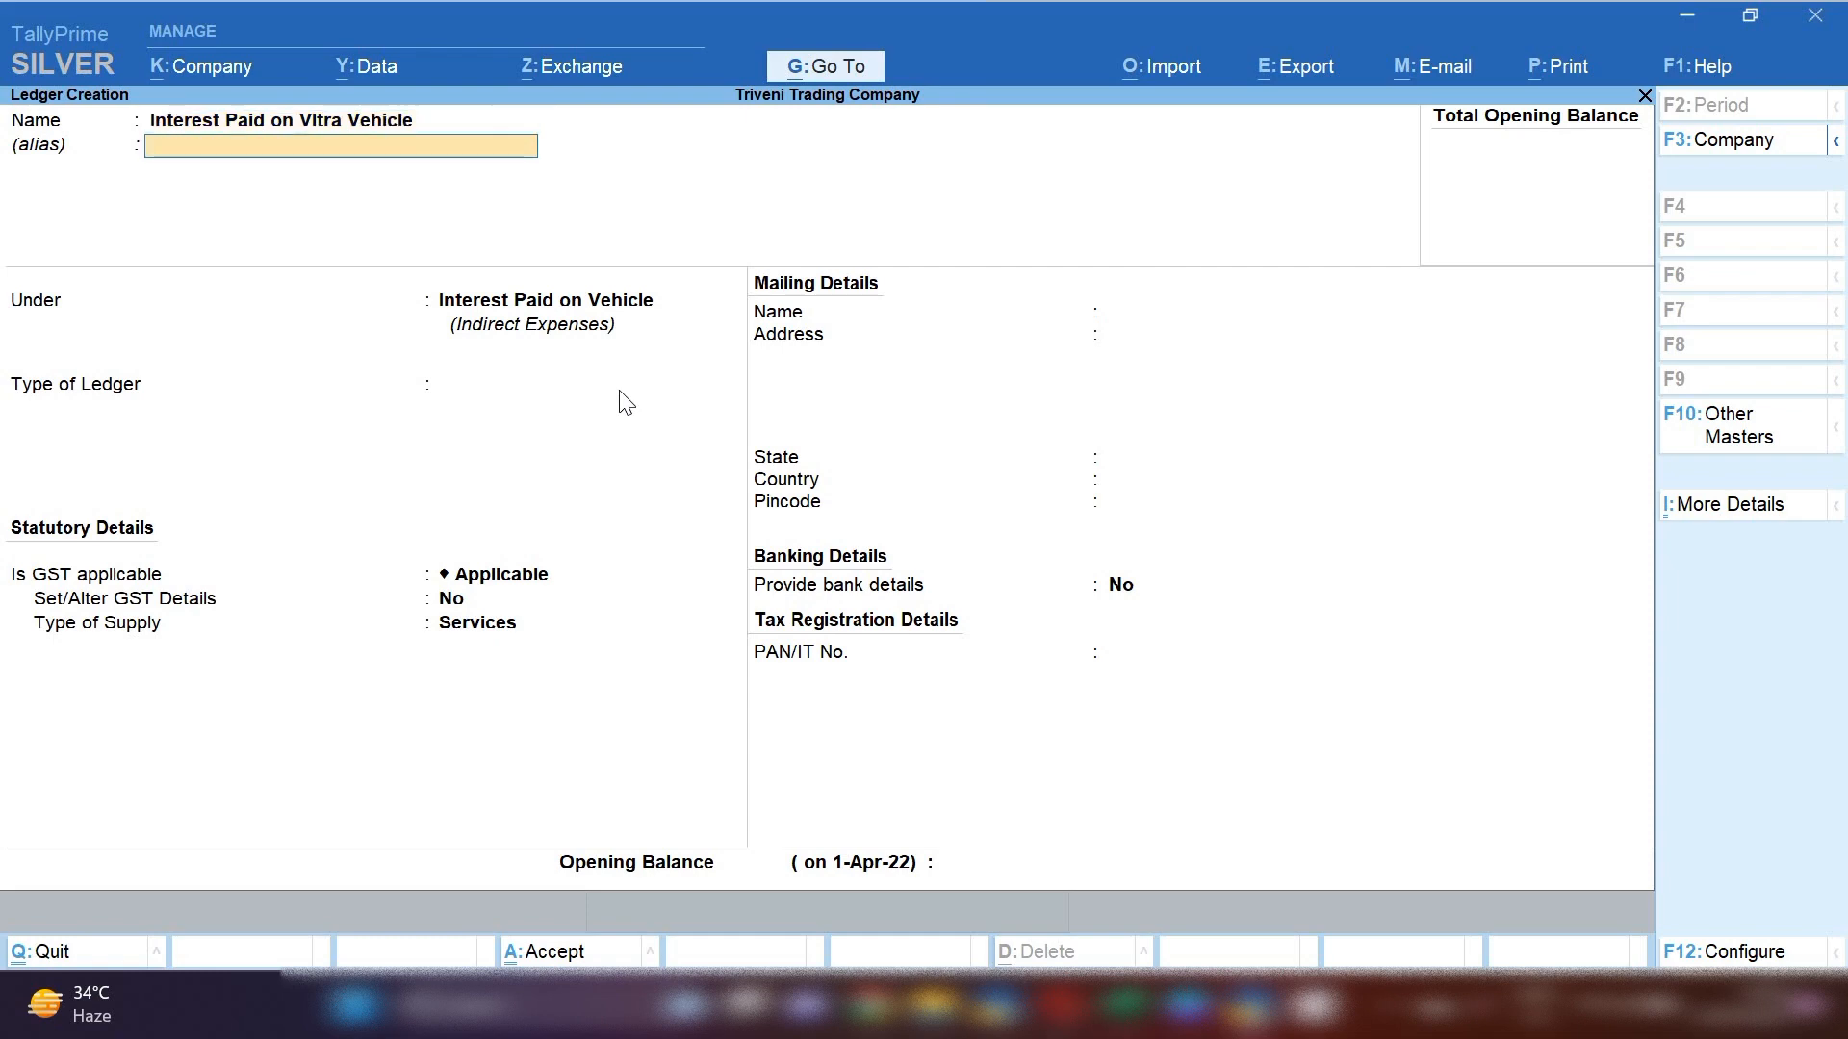
{"action": "key", "text": "Return"}
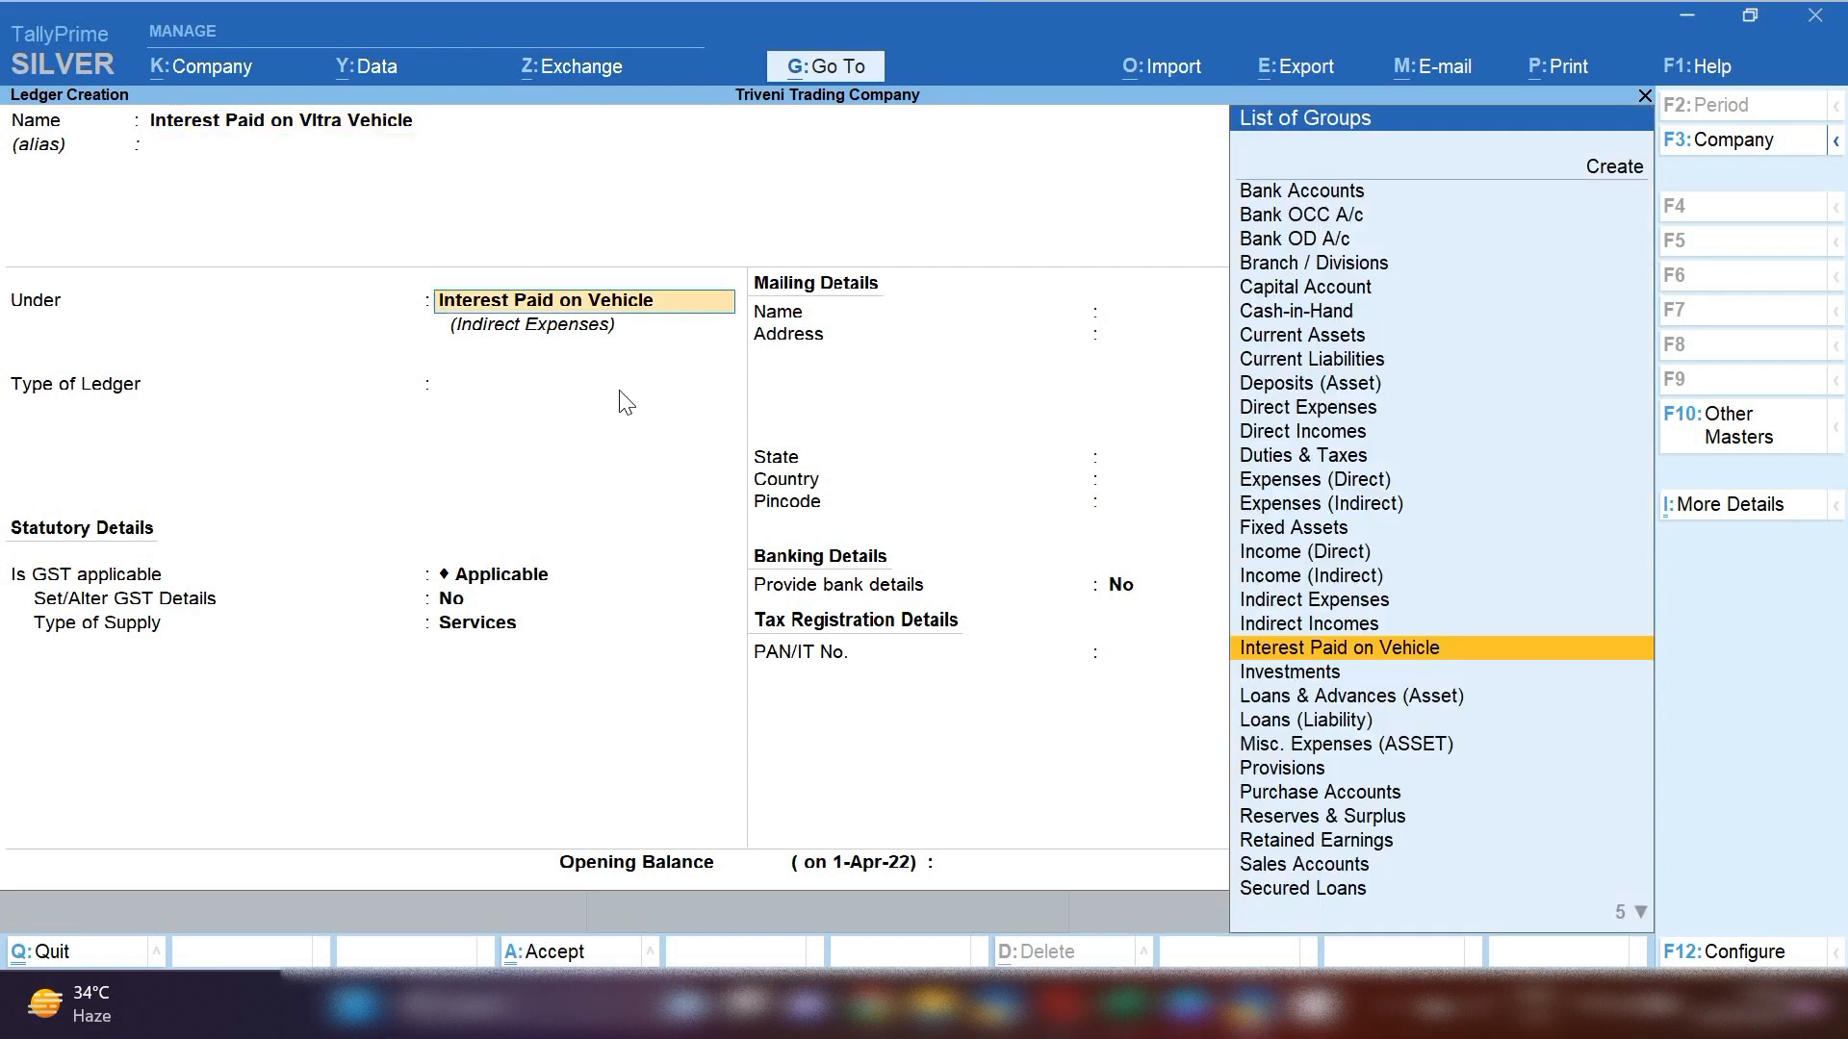
{"action": "key", "text": "Return"}
- Set the Vltra Vehicle interest ledger's type and GST applicability to Not Applicable and save the ledger
{"action": "key", "text": "Return"}
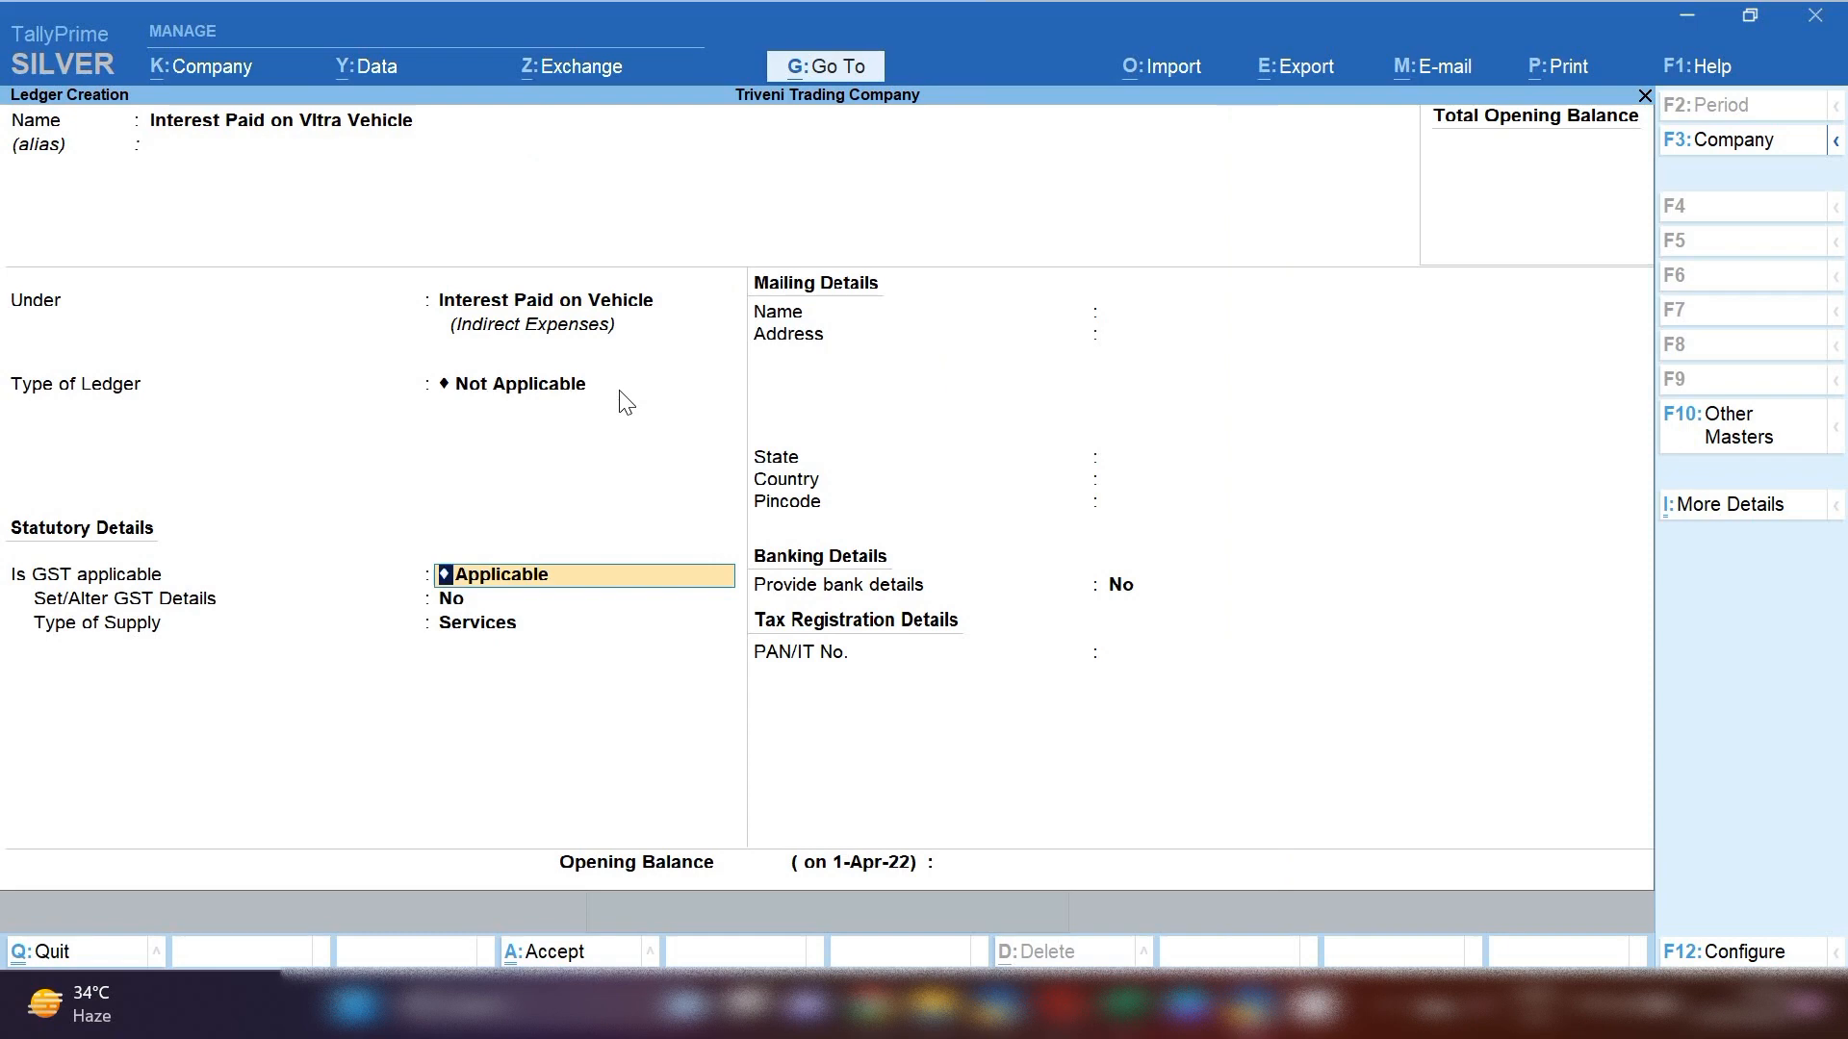
{"action": "type", "text": "N"}
{"action": "key", "text": "Down"}
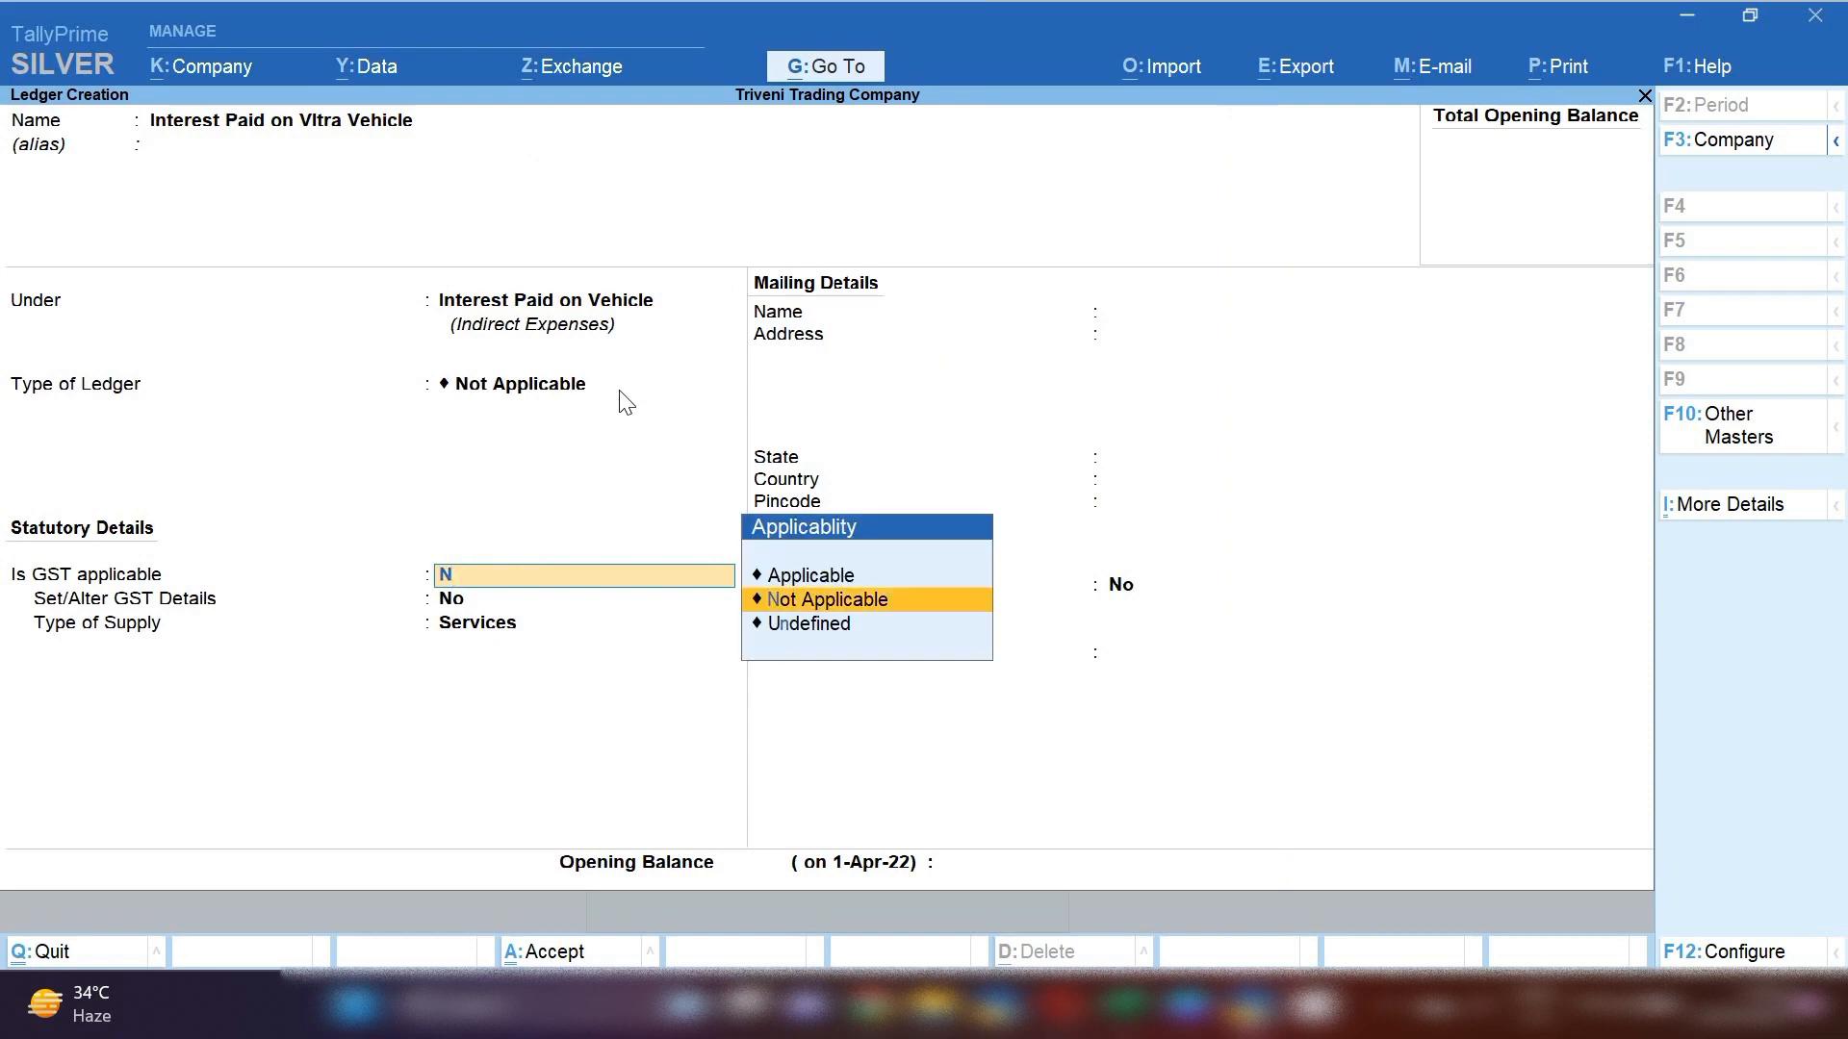
{"action": "key", "text": "Down"}
{"action": "key", "text": "Up"}
{"action": "key", "text": "Return"}
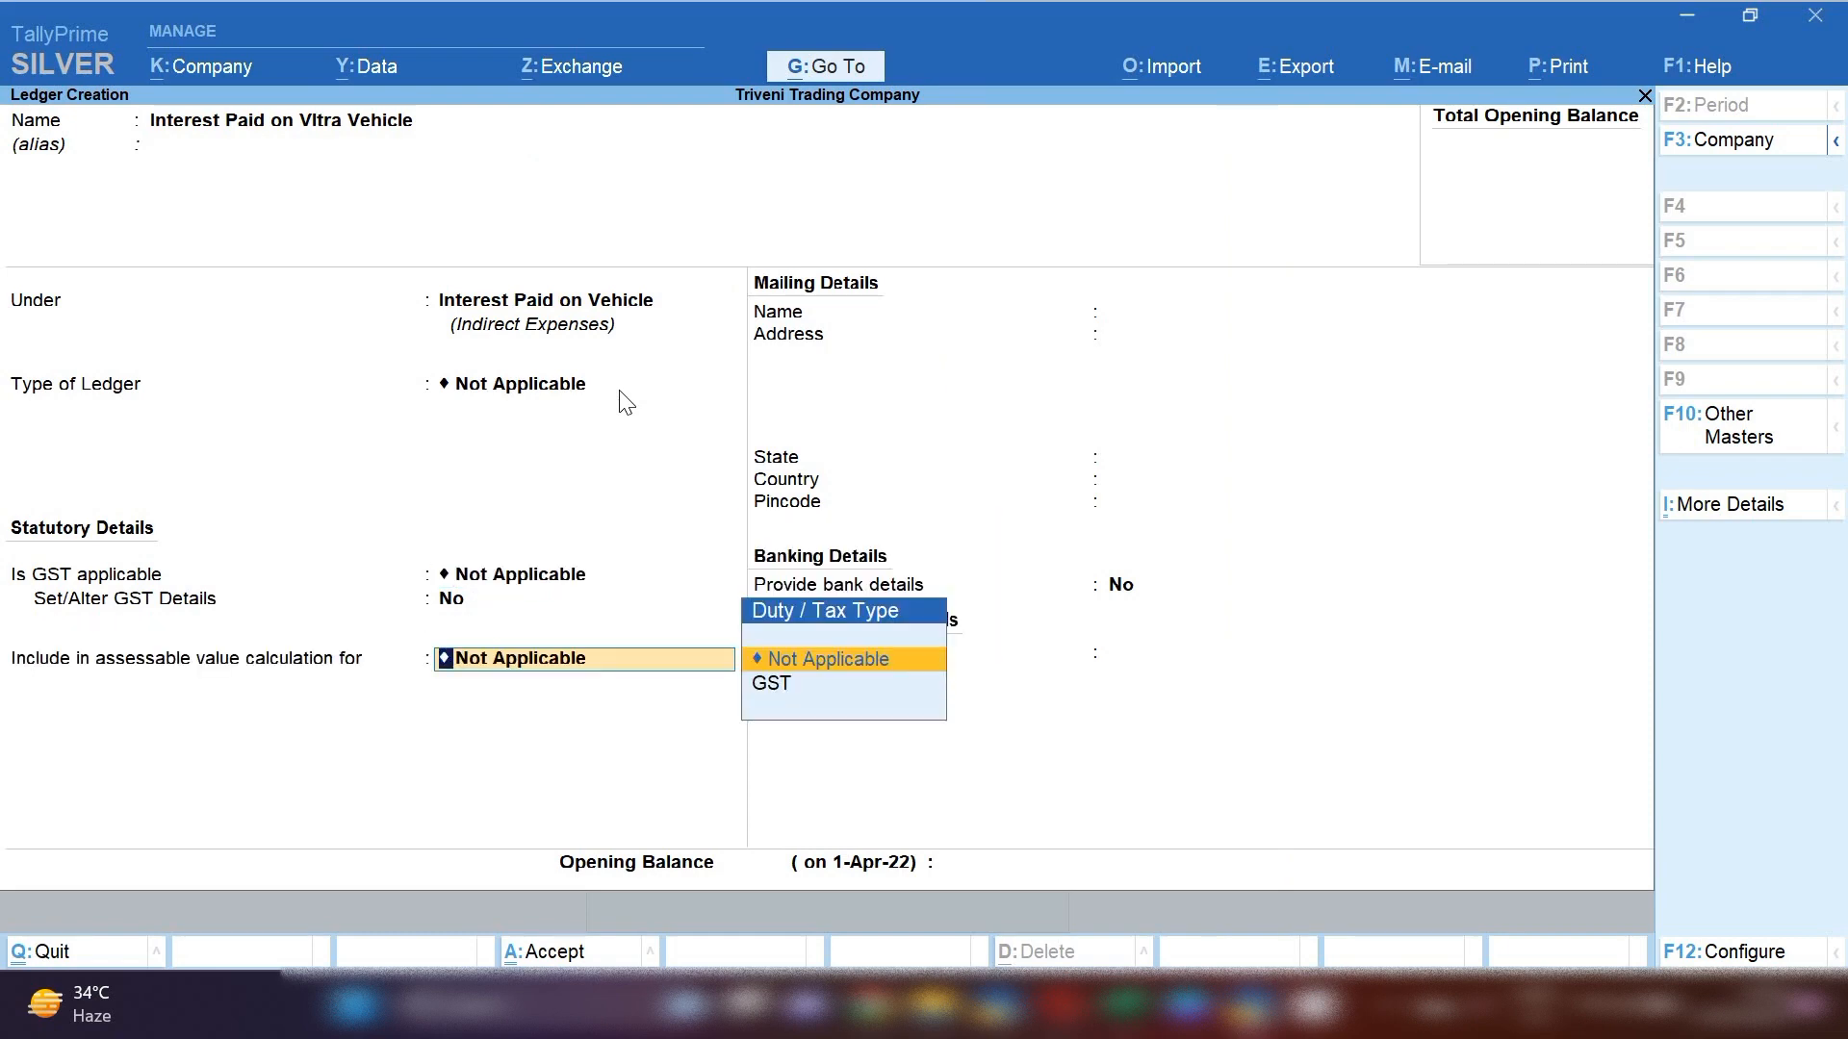
{"action": "key", "text": "ctrl+a"}
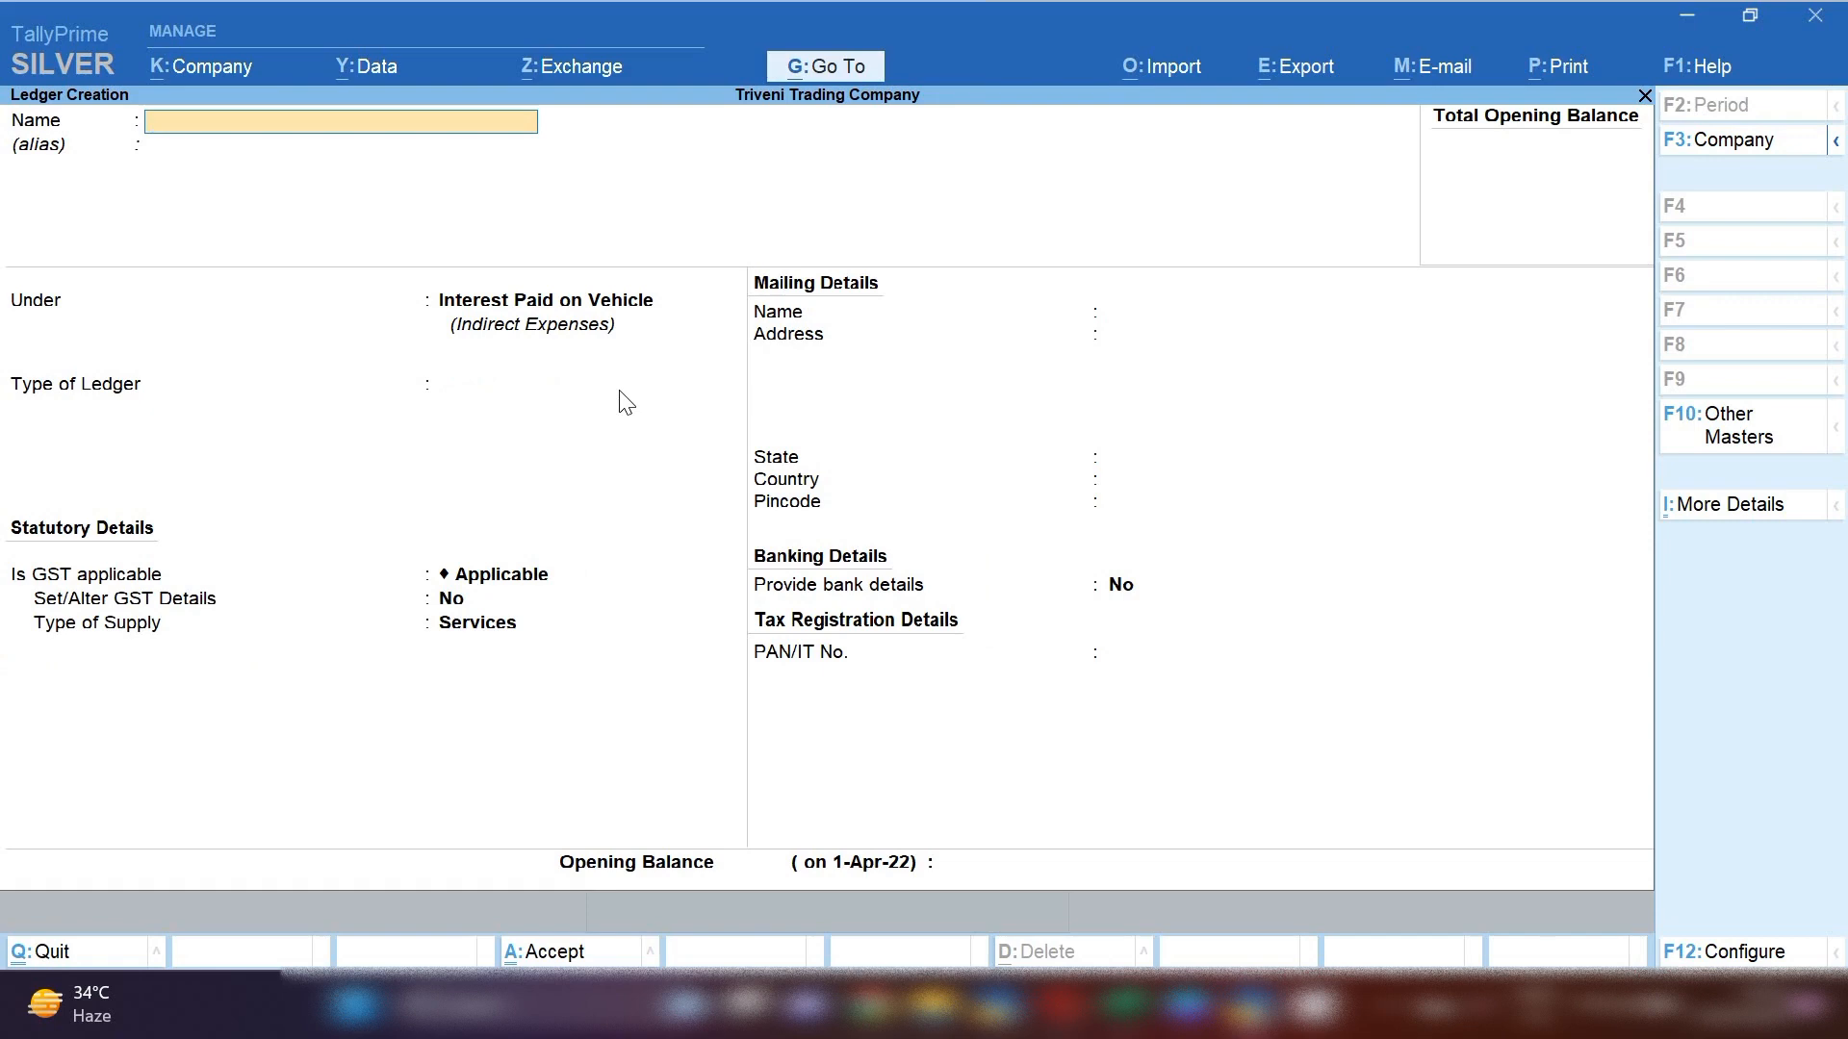
- Leave ledger creation and open a new payment voucher
{"action": "key", "text": "Escape"}
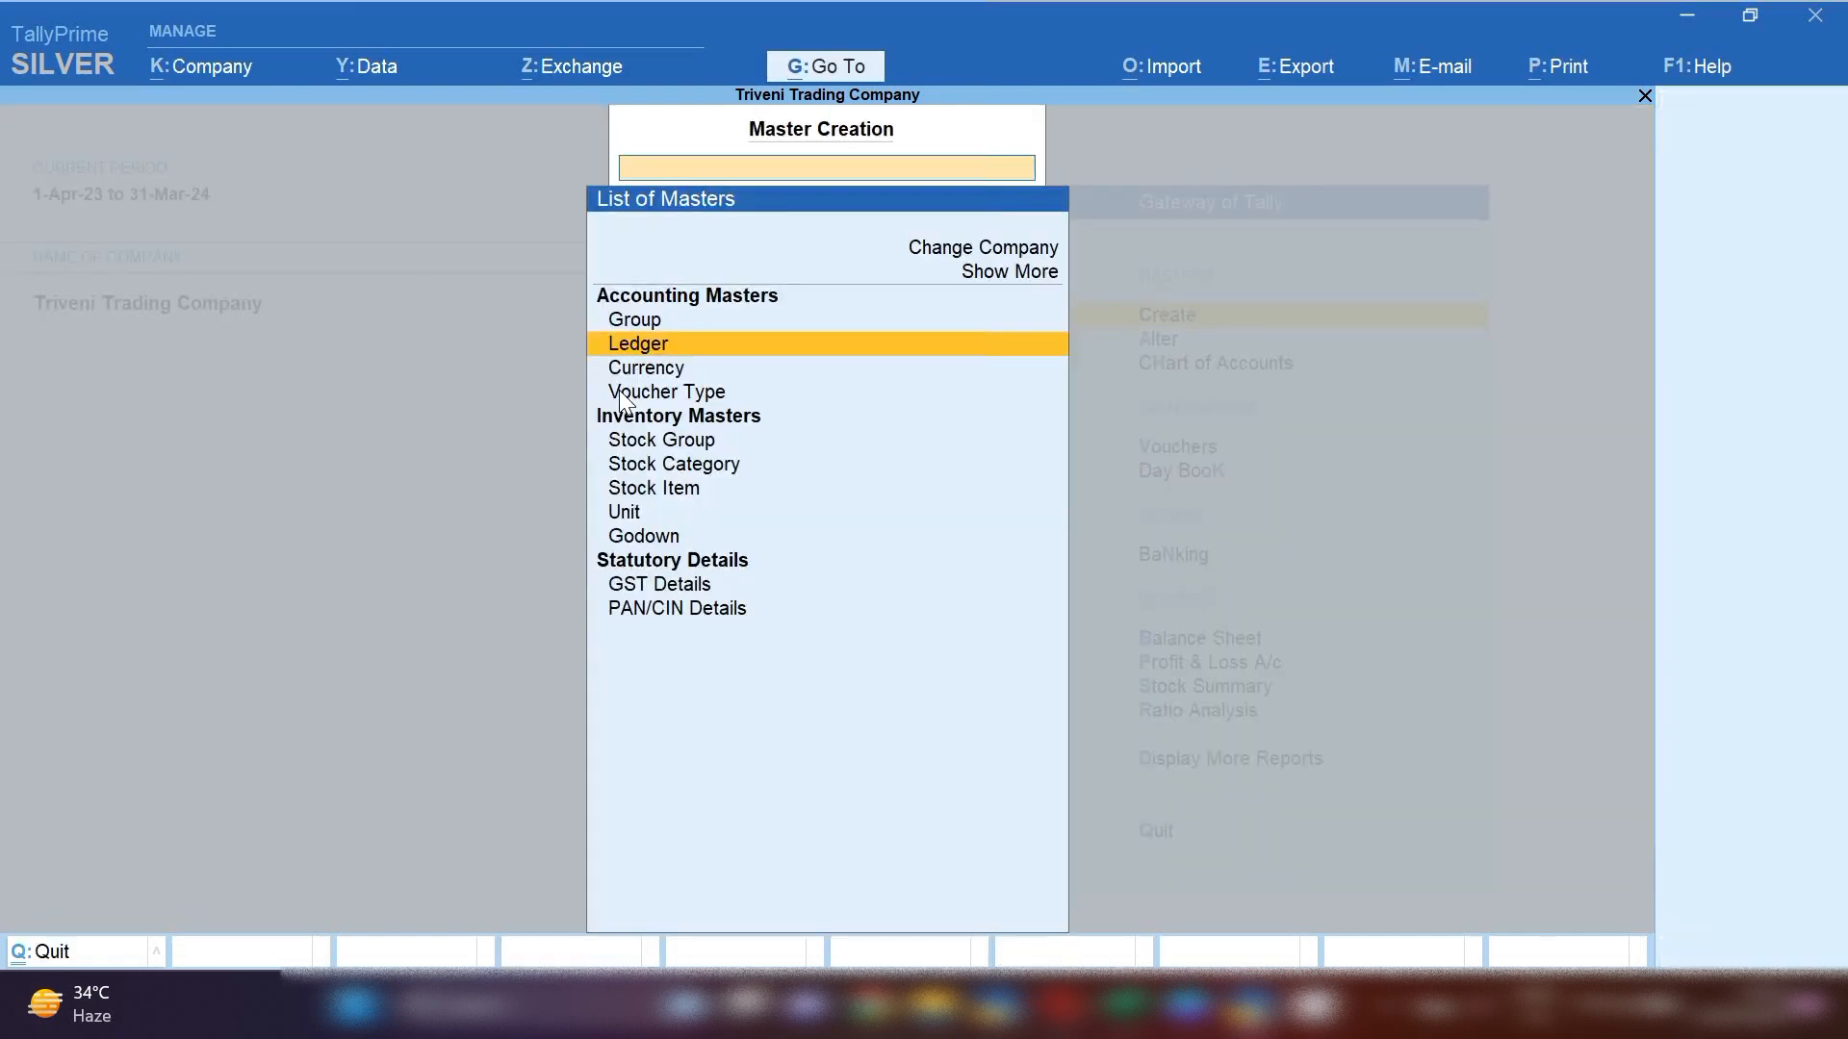
{"action": "key", "text": "Escape"}
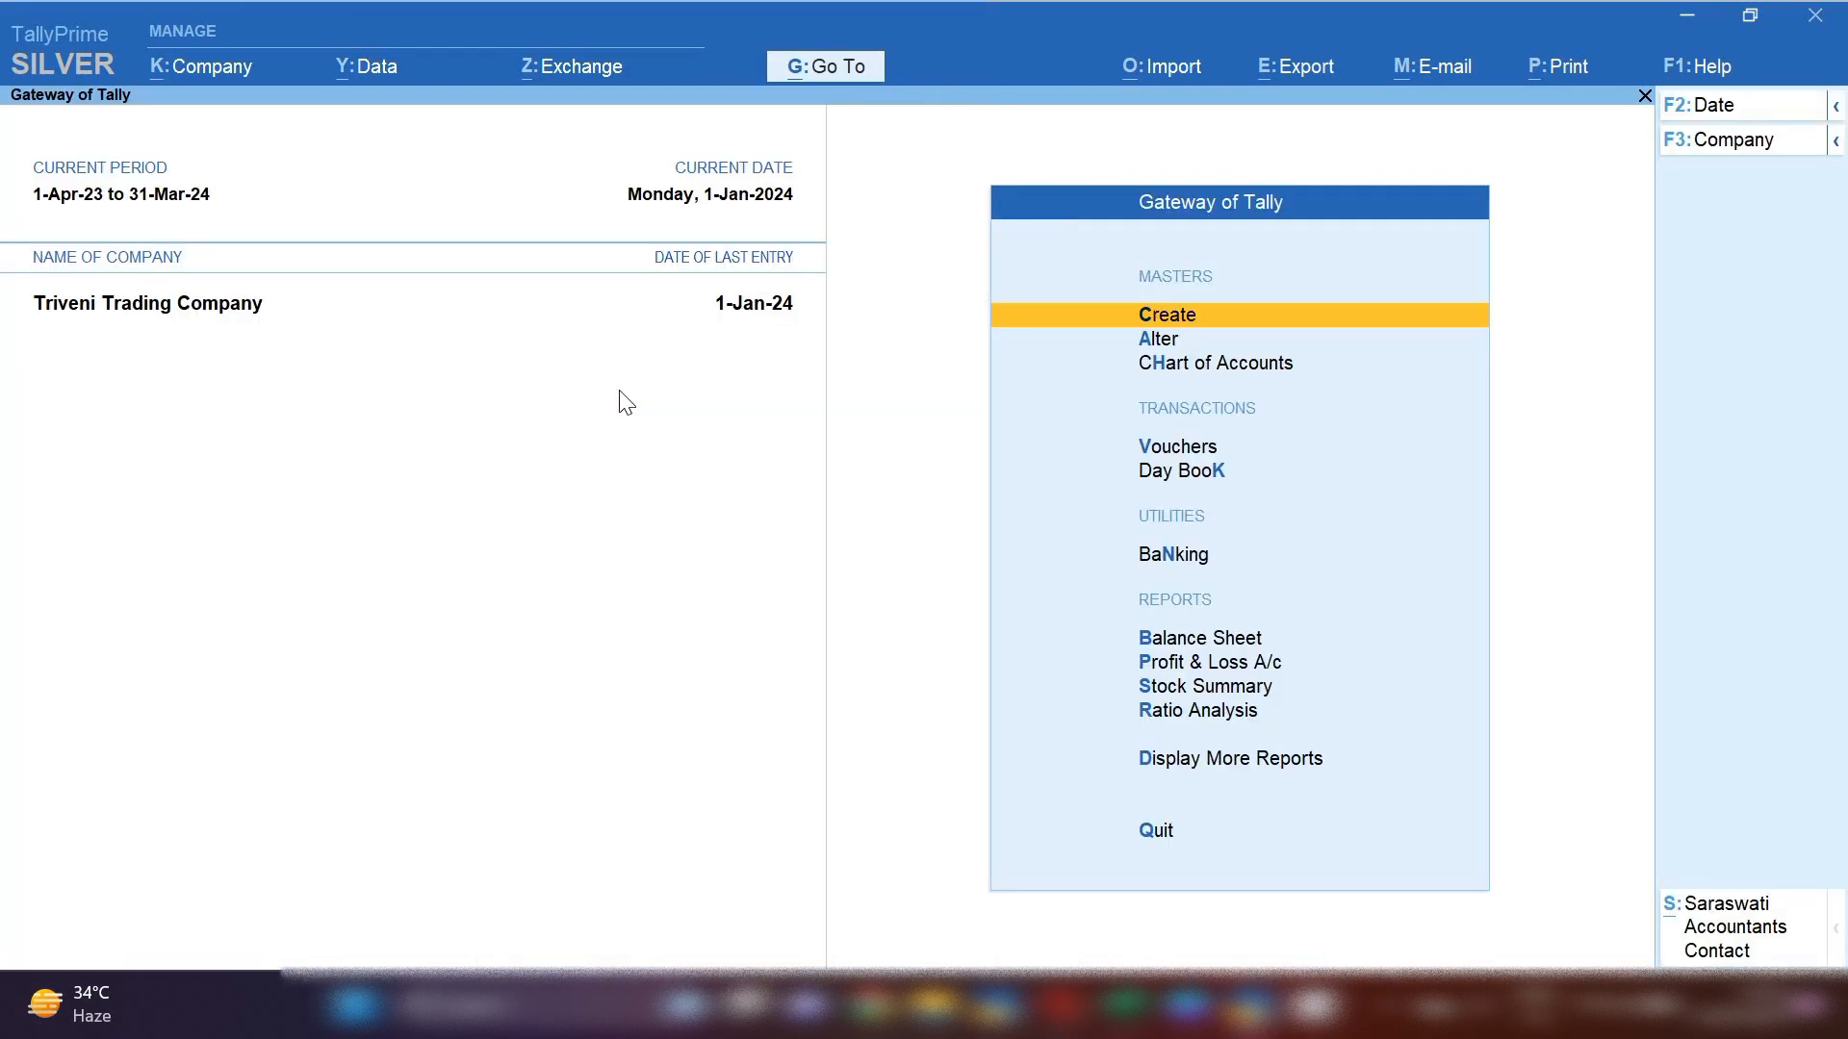
{"action": "key", "text": "Escape"}
{"action": "key", "text": "n"}
{"action": "key", "text": "v"}
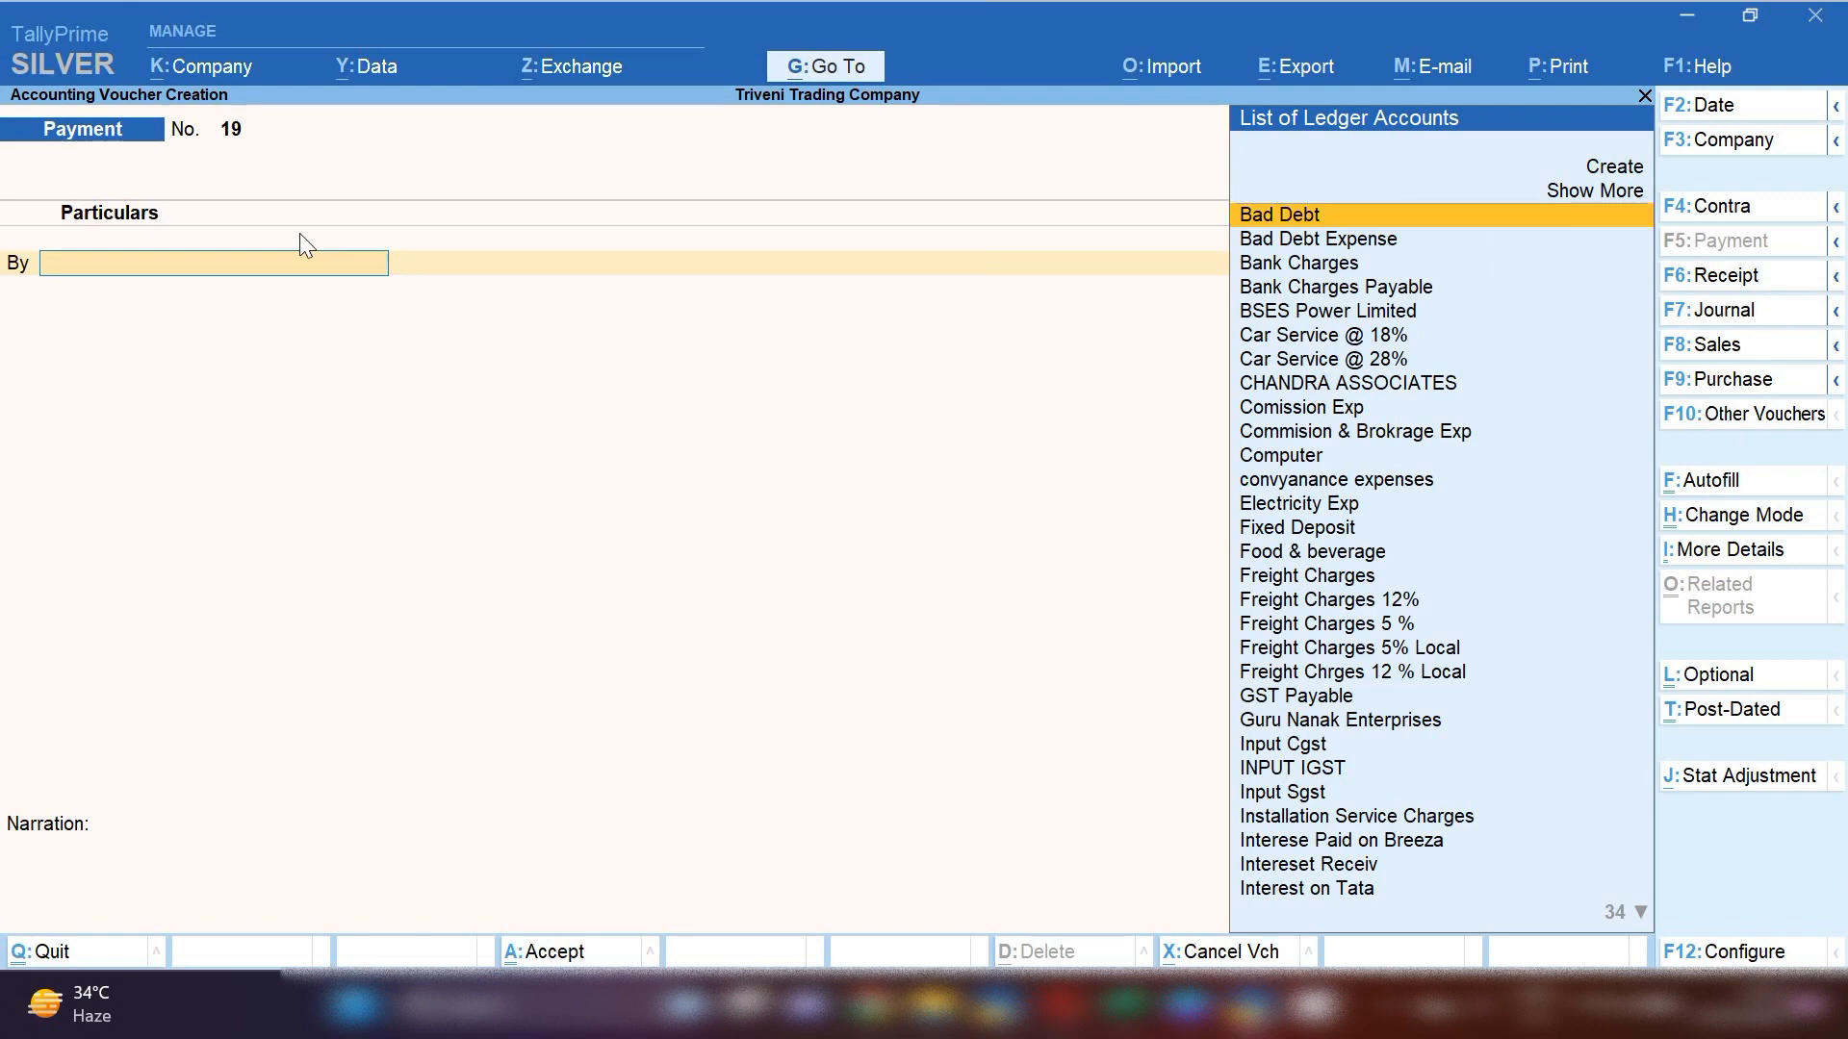
- Debit the Interese Paid on Breeza ledger with 2000 in the payment voucher
{"action": "type", "text": "Inte"}
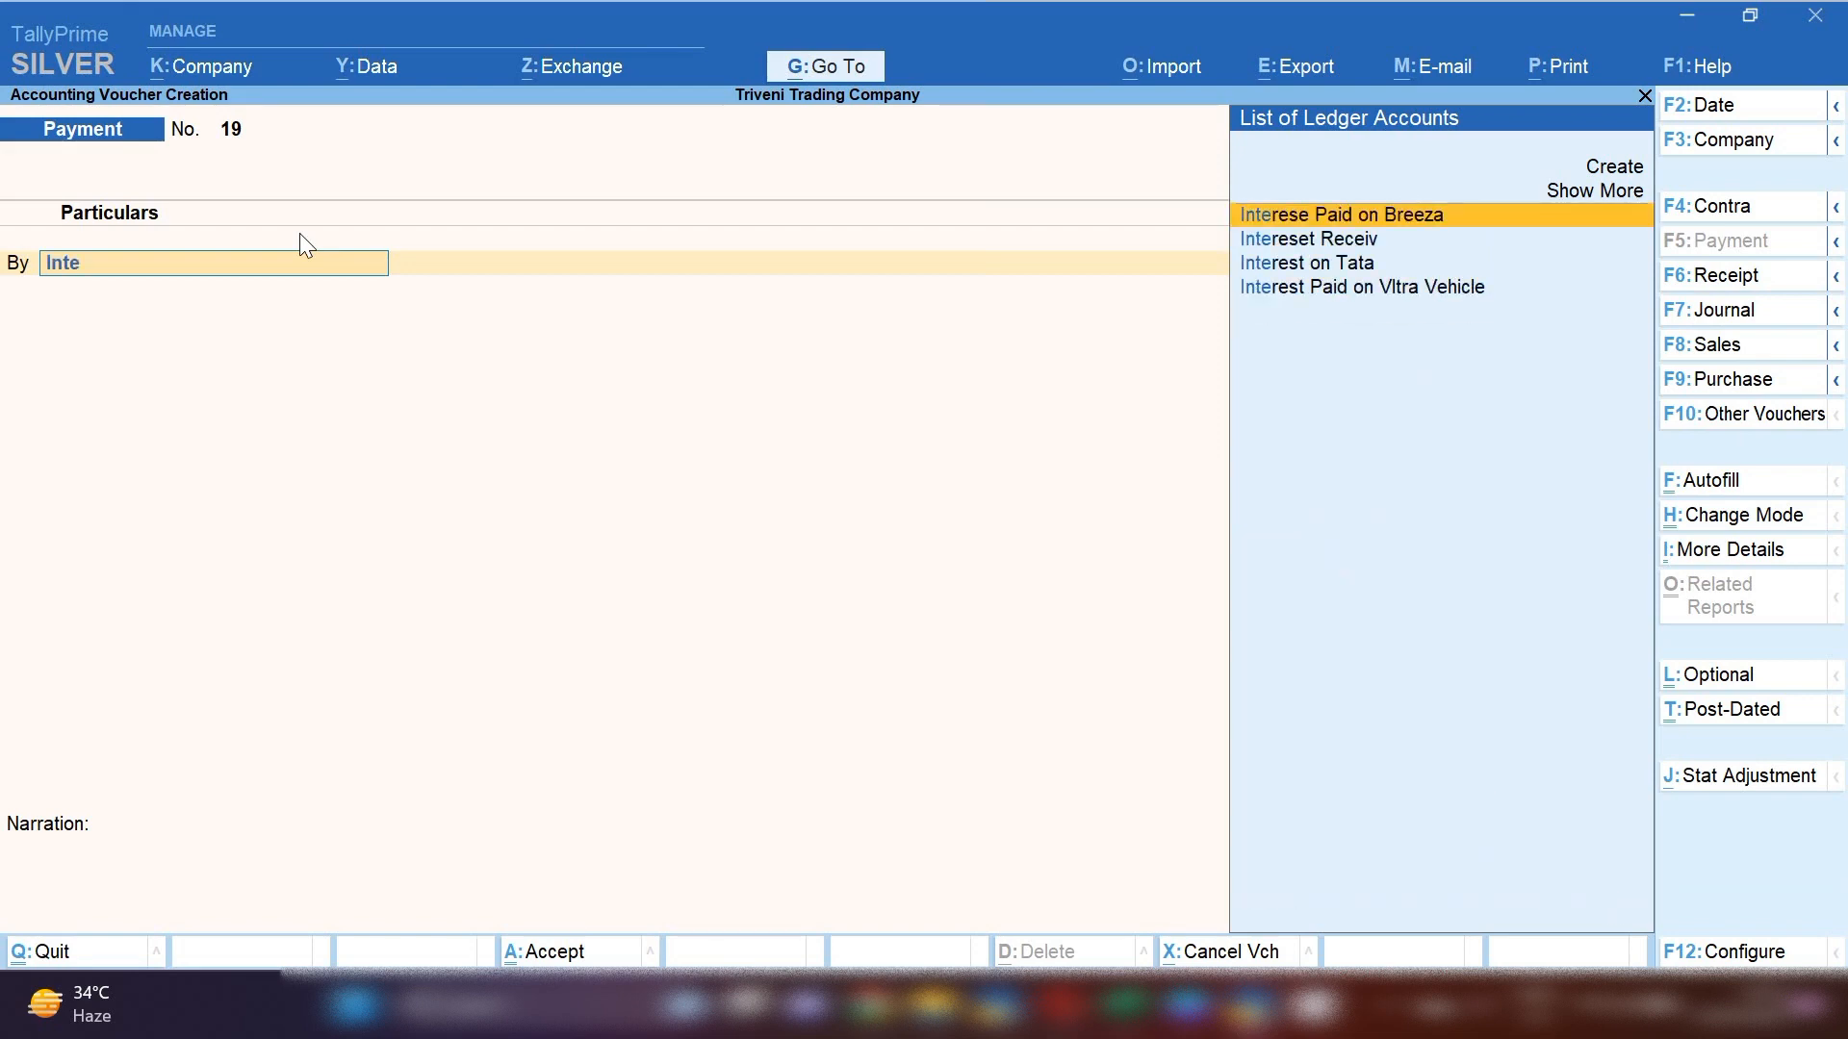
{"action": "key", "text": "Return"}
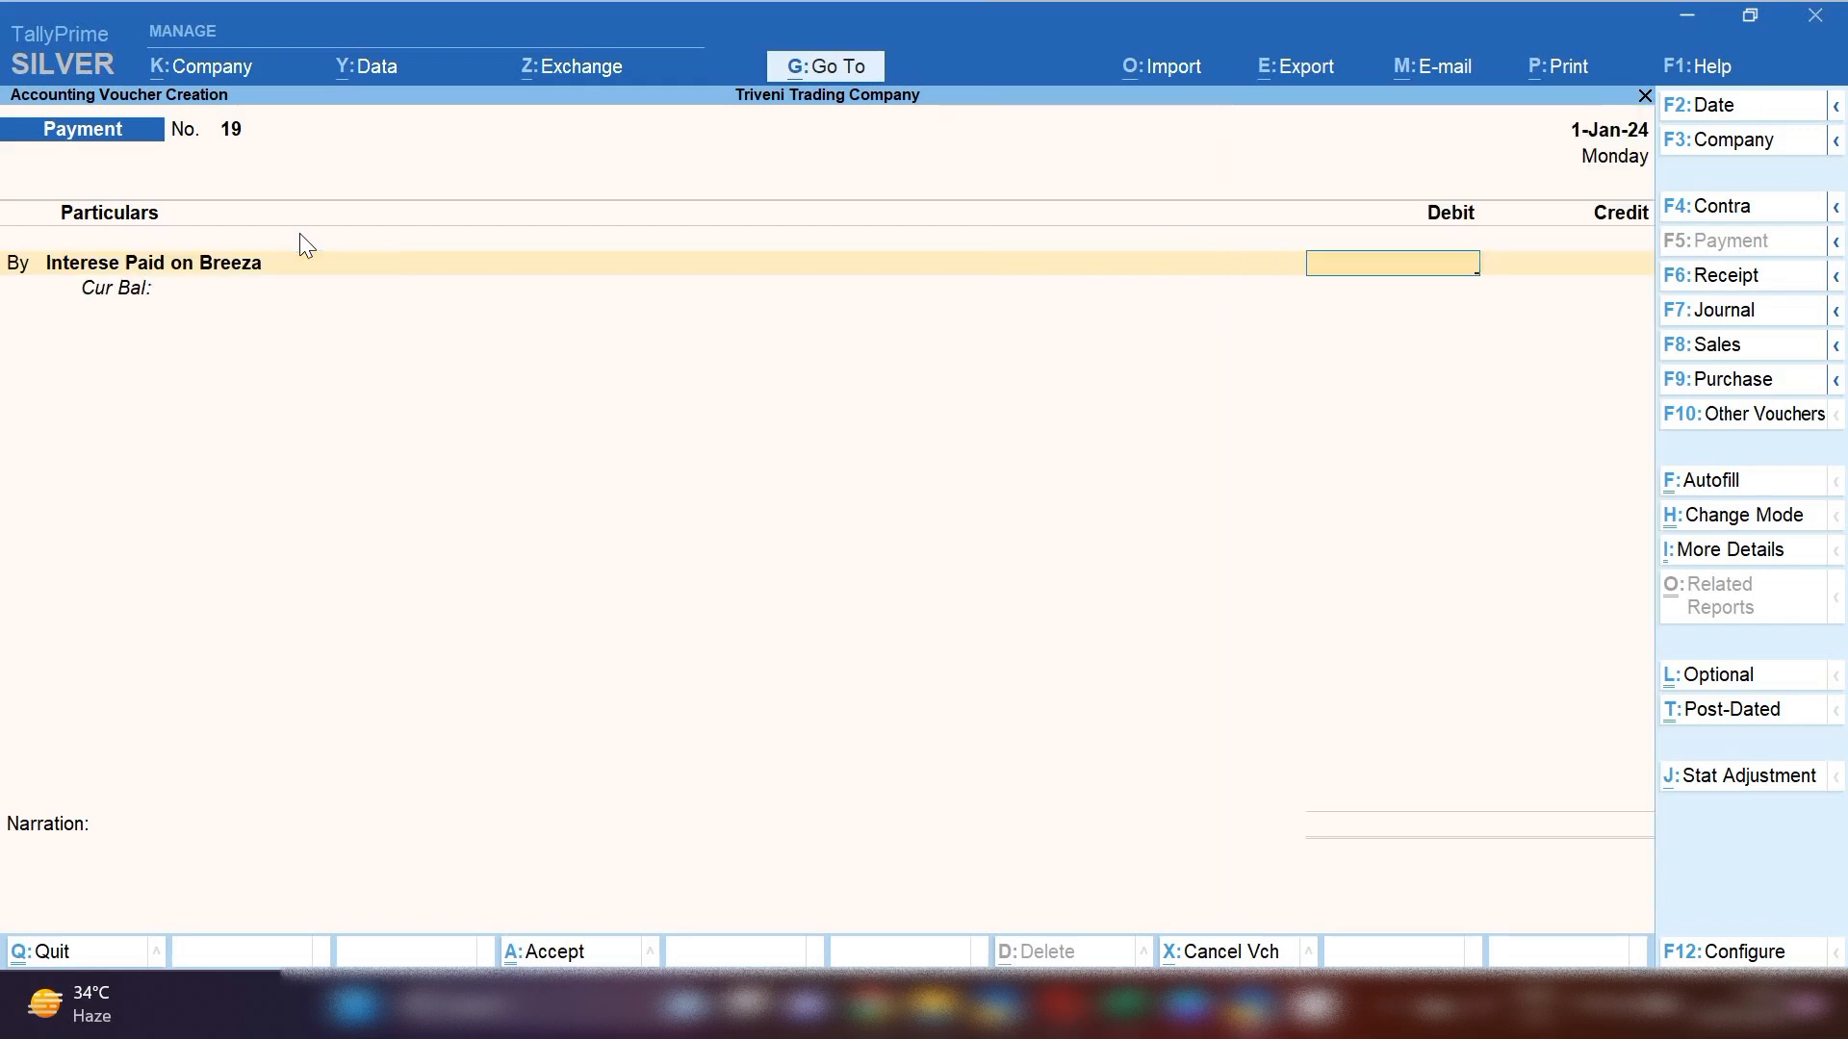
{"action": "type", "text": "2000"}
{"action": "key", "text": "Return"}
{"action": "key", "text": "Return"}
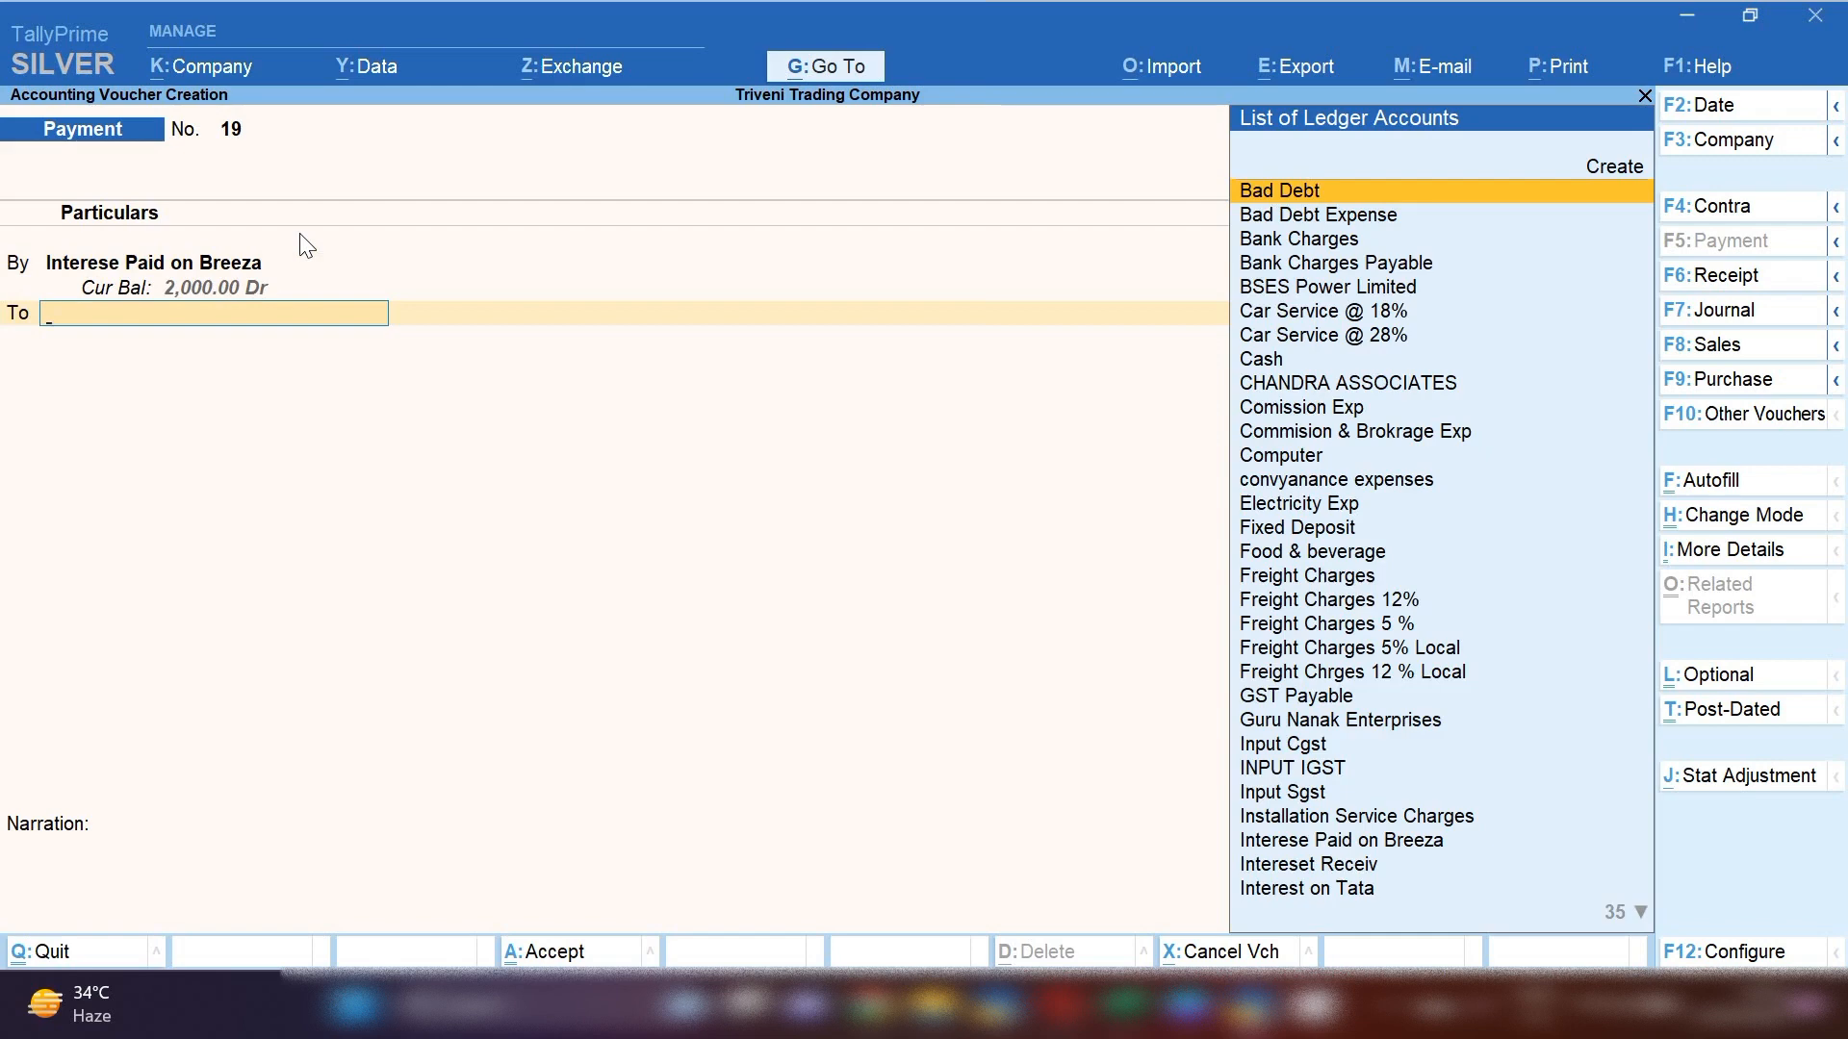
- Credit Sbi Bank with the 2,000.00 payment and save the voucher
{"action": "type", "text": "Bank"}
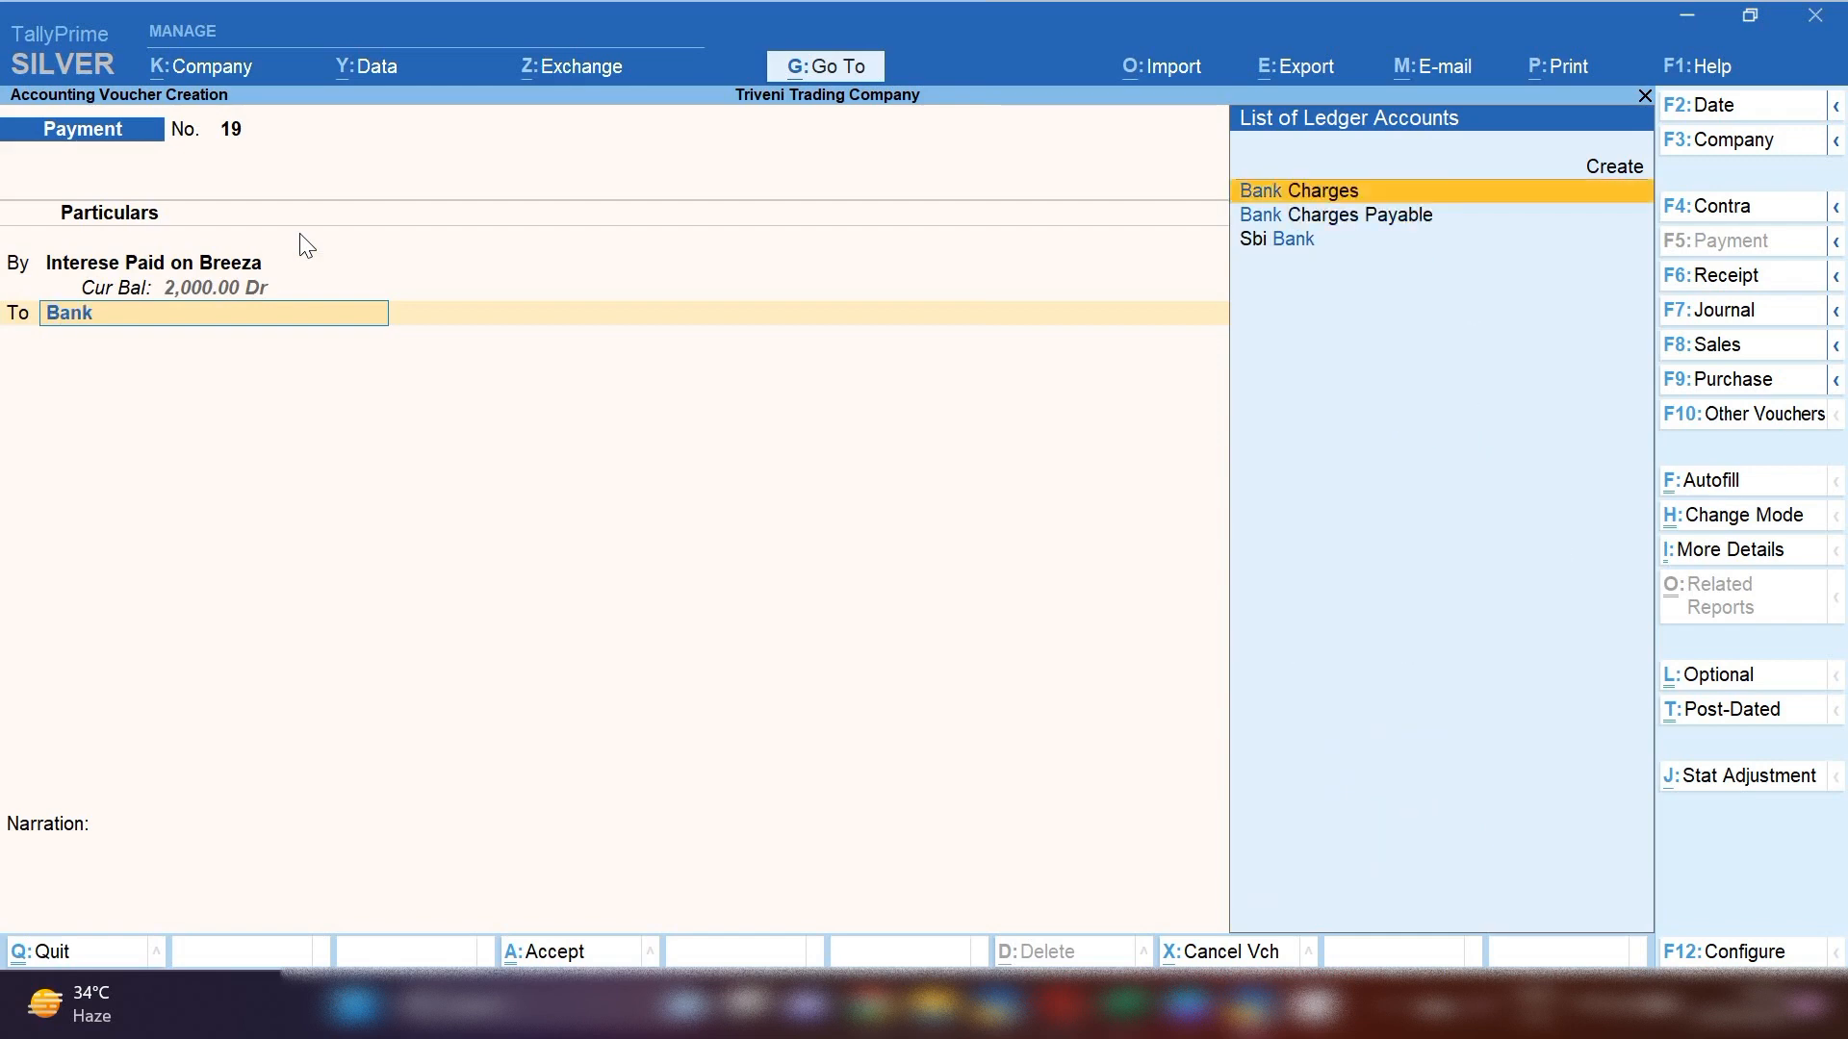
{"action": "key", "text": "Down"}
{"action": "key", "text": "Down"}
{"action": "key", "text": "Return"}
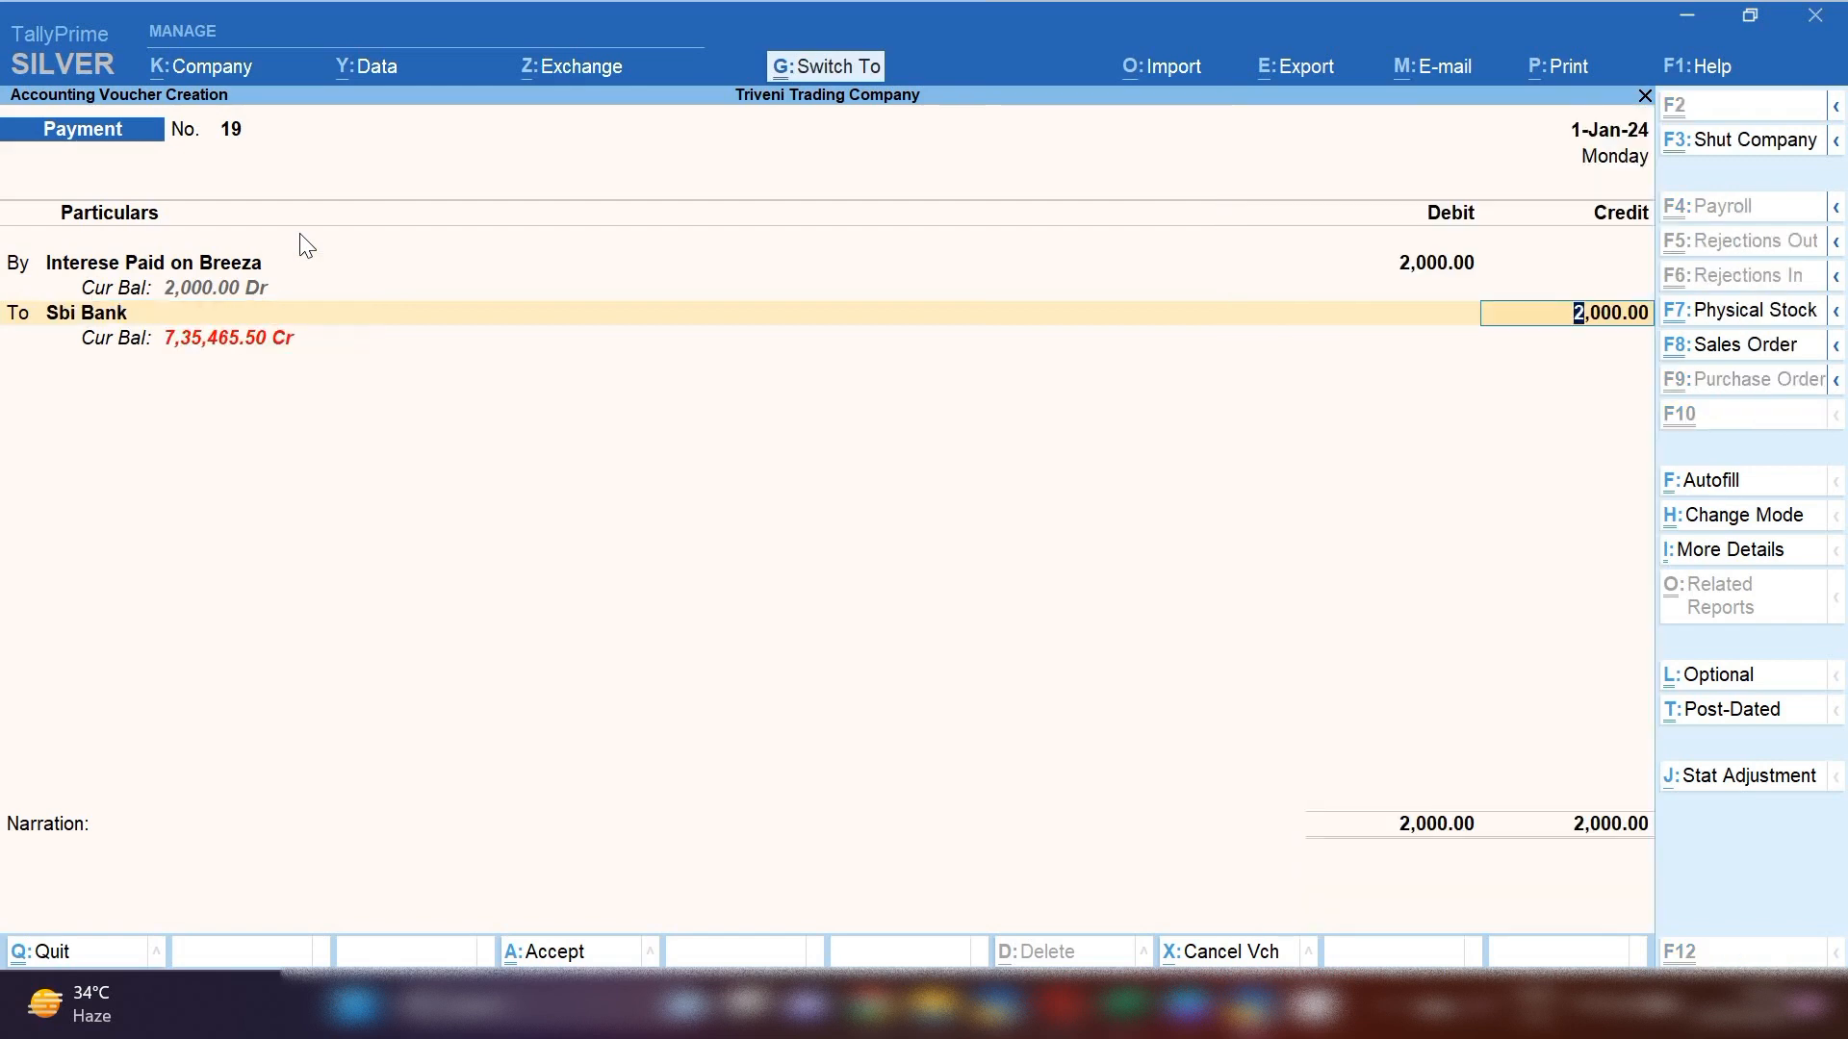
{"action": "key", "text": "ctrl+a"}
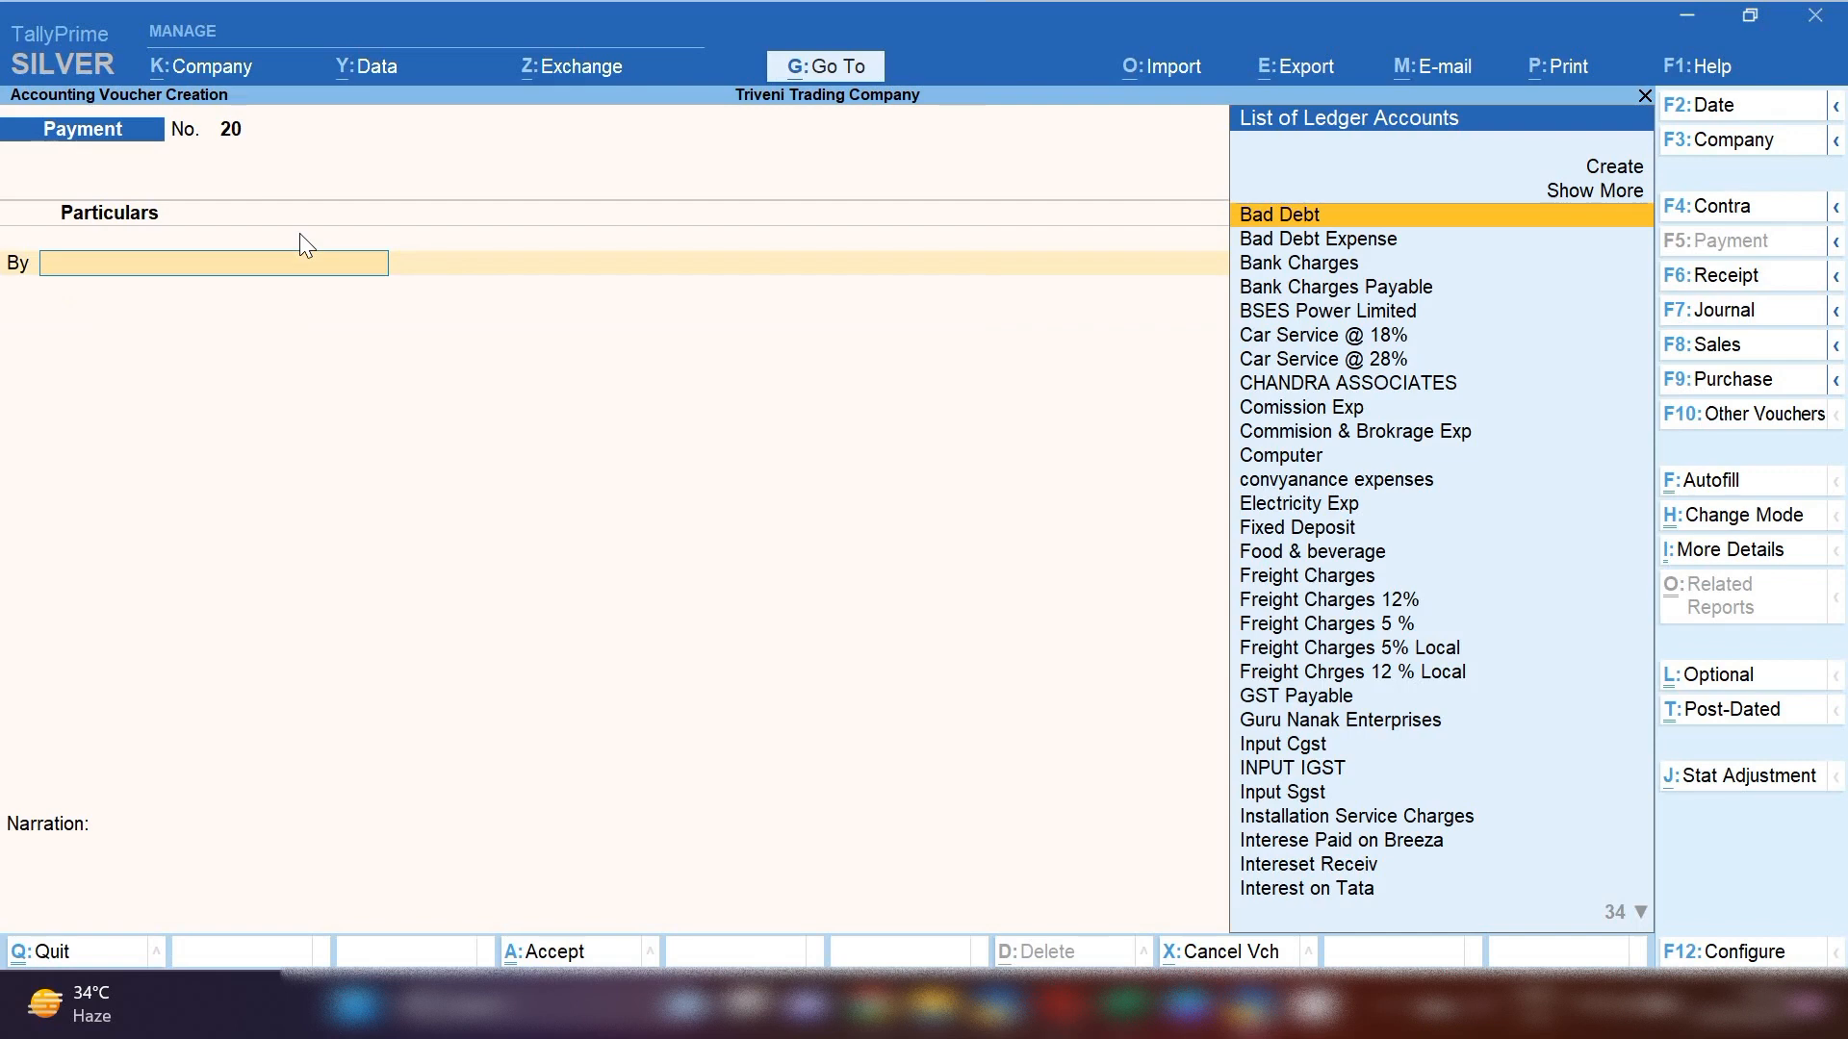
{"action": "key", "text": "F2"}
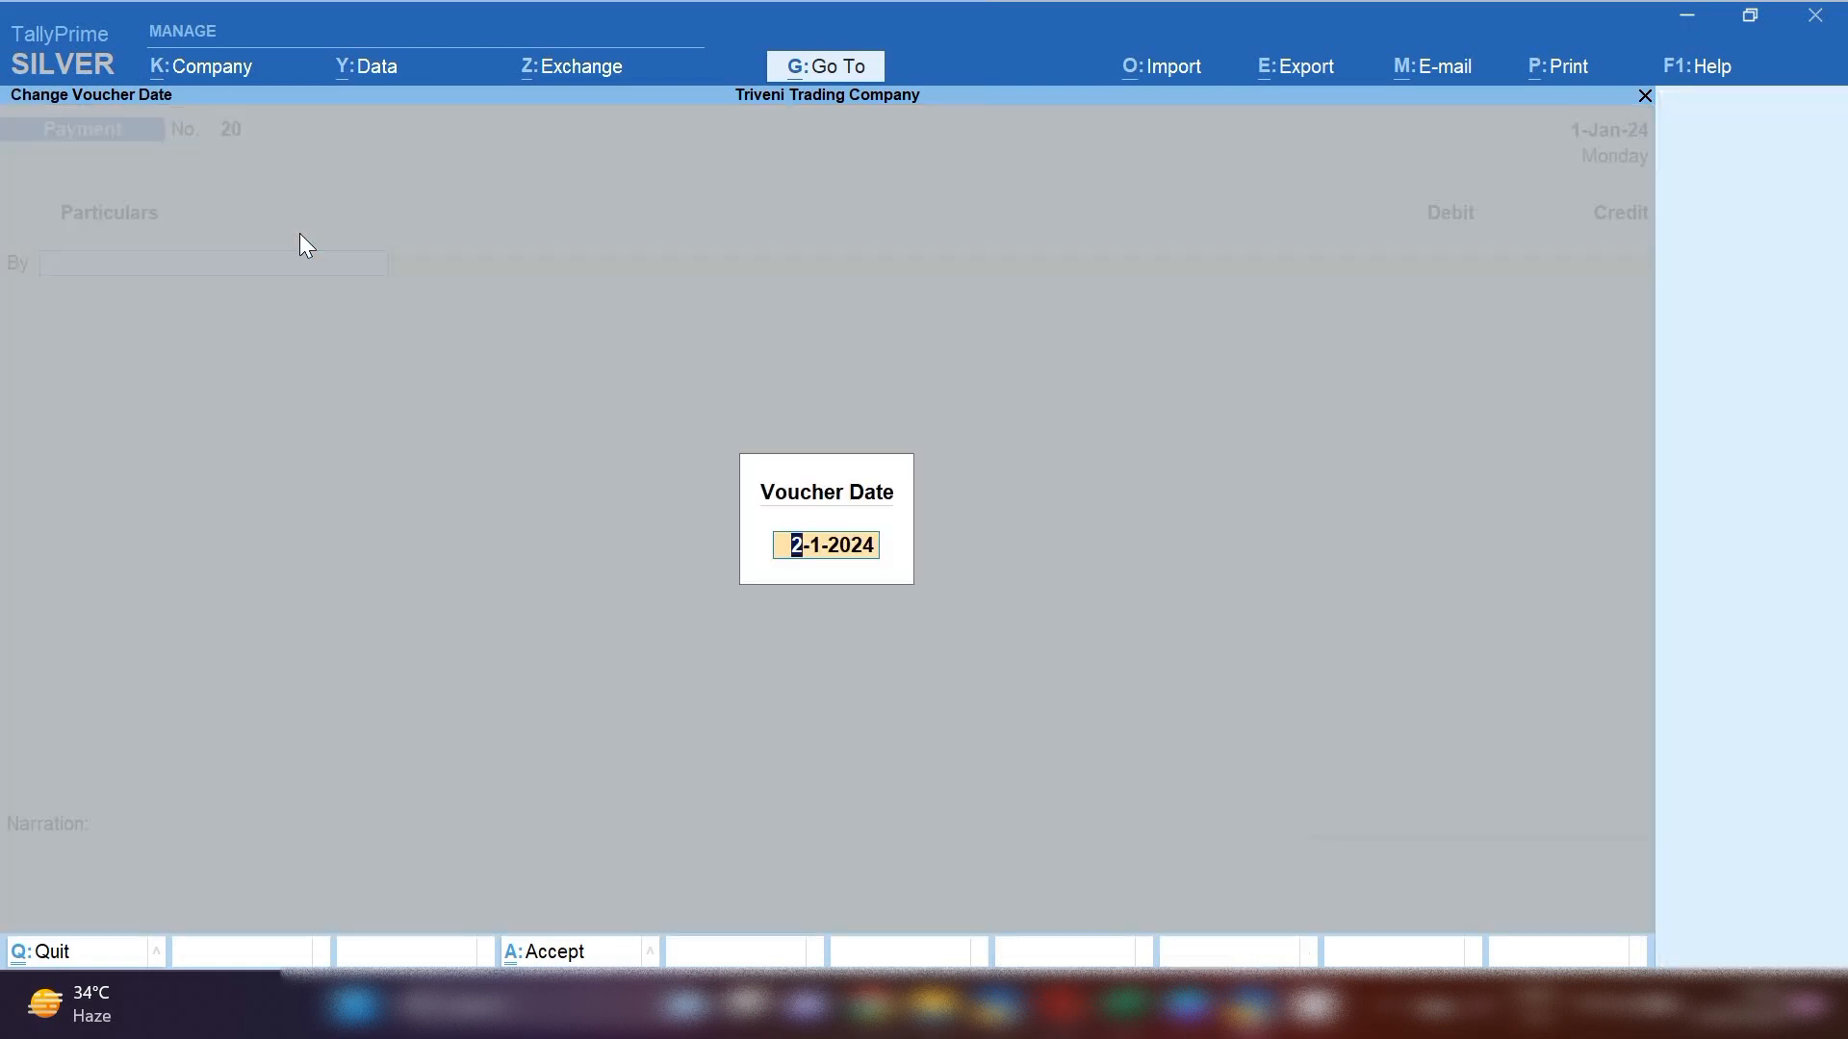
{"action": "key", "text": "Escape"}
{"action": "key", "text": "Escape"}
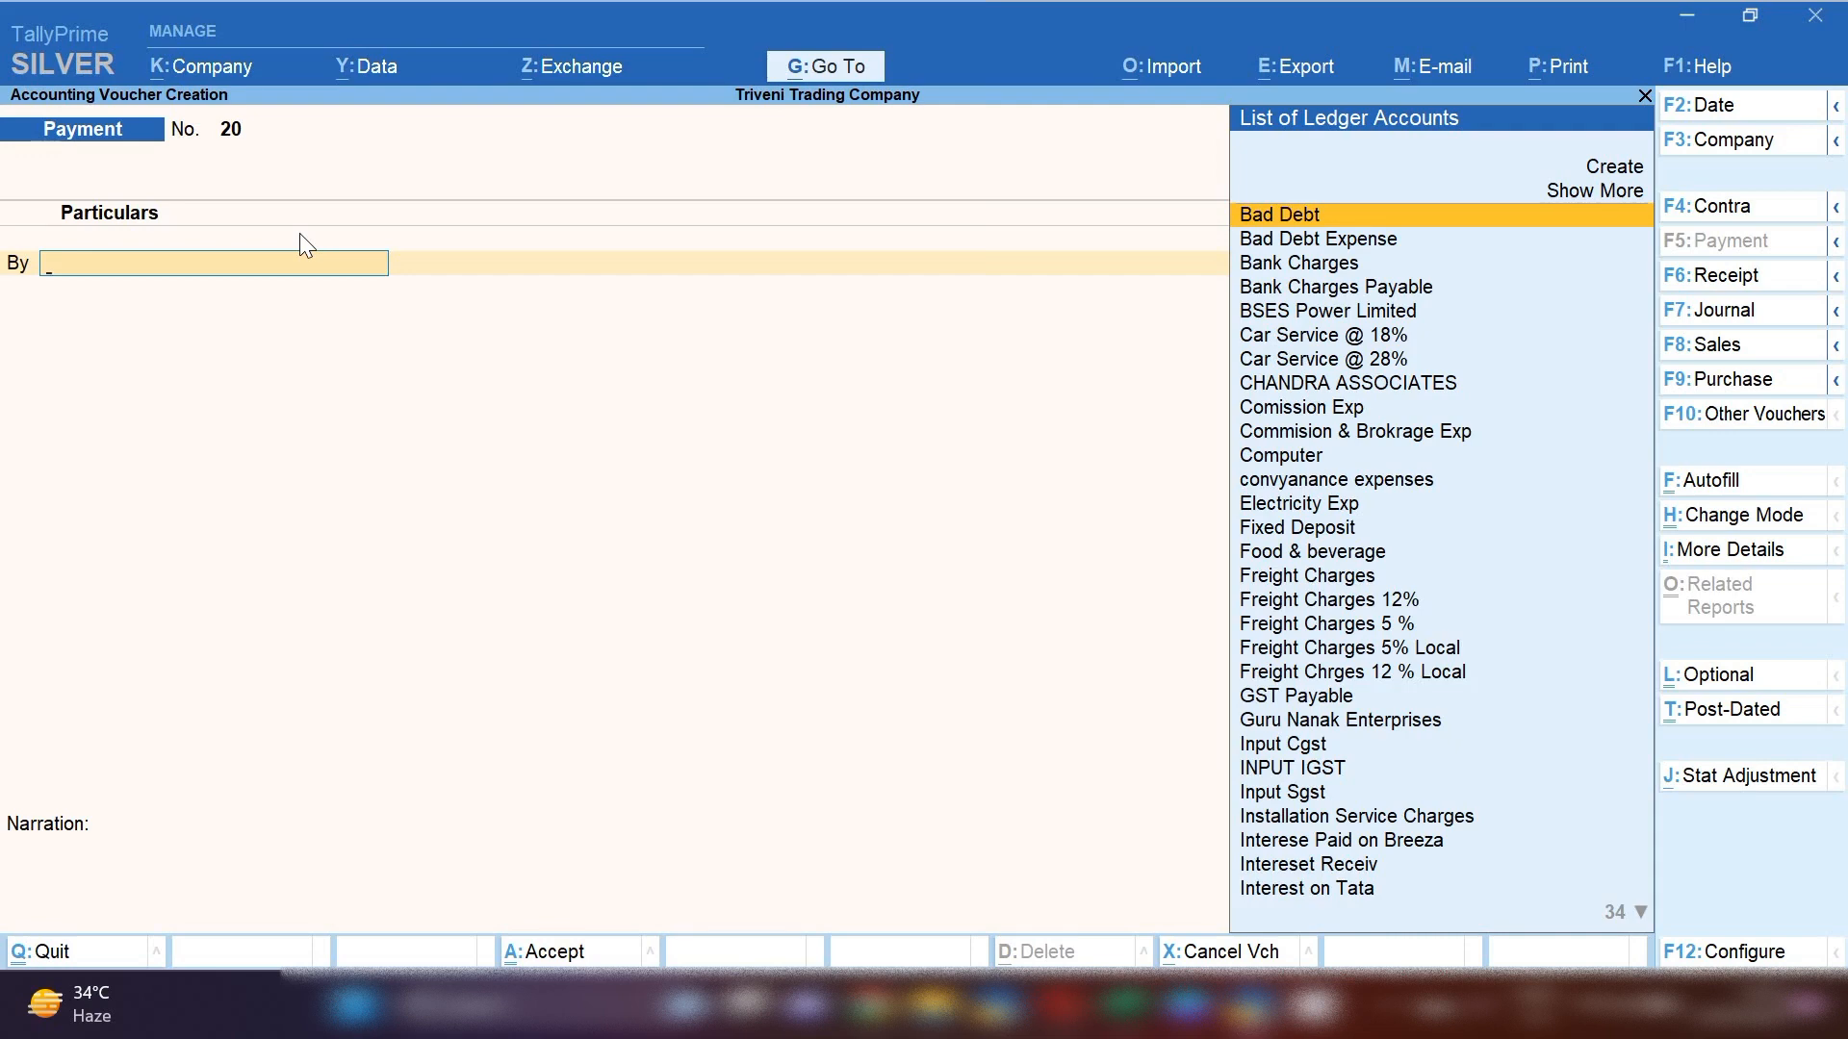
- Debit the Interest on Tata ledger with 1000 in the payment voucher
{"action": "type", "text": "Inte"}
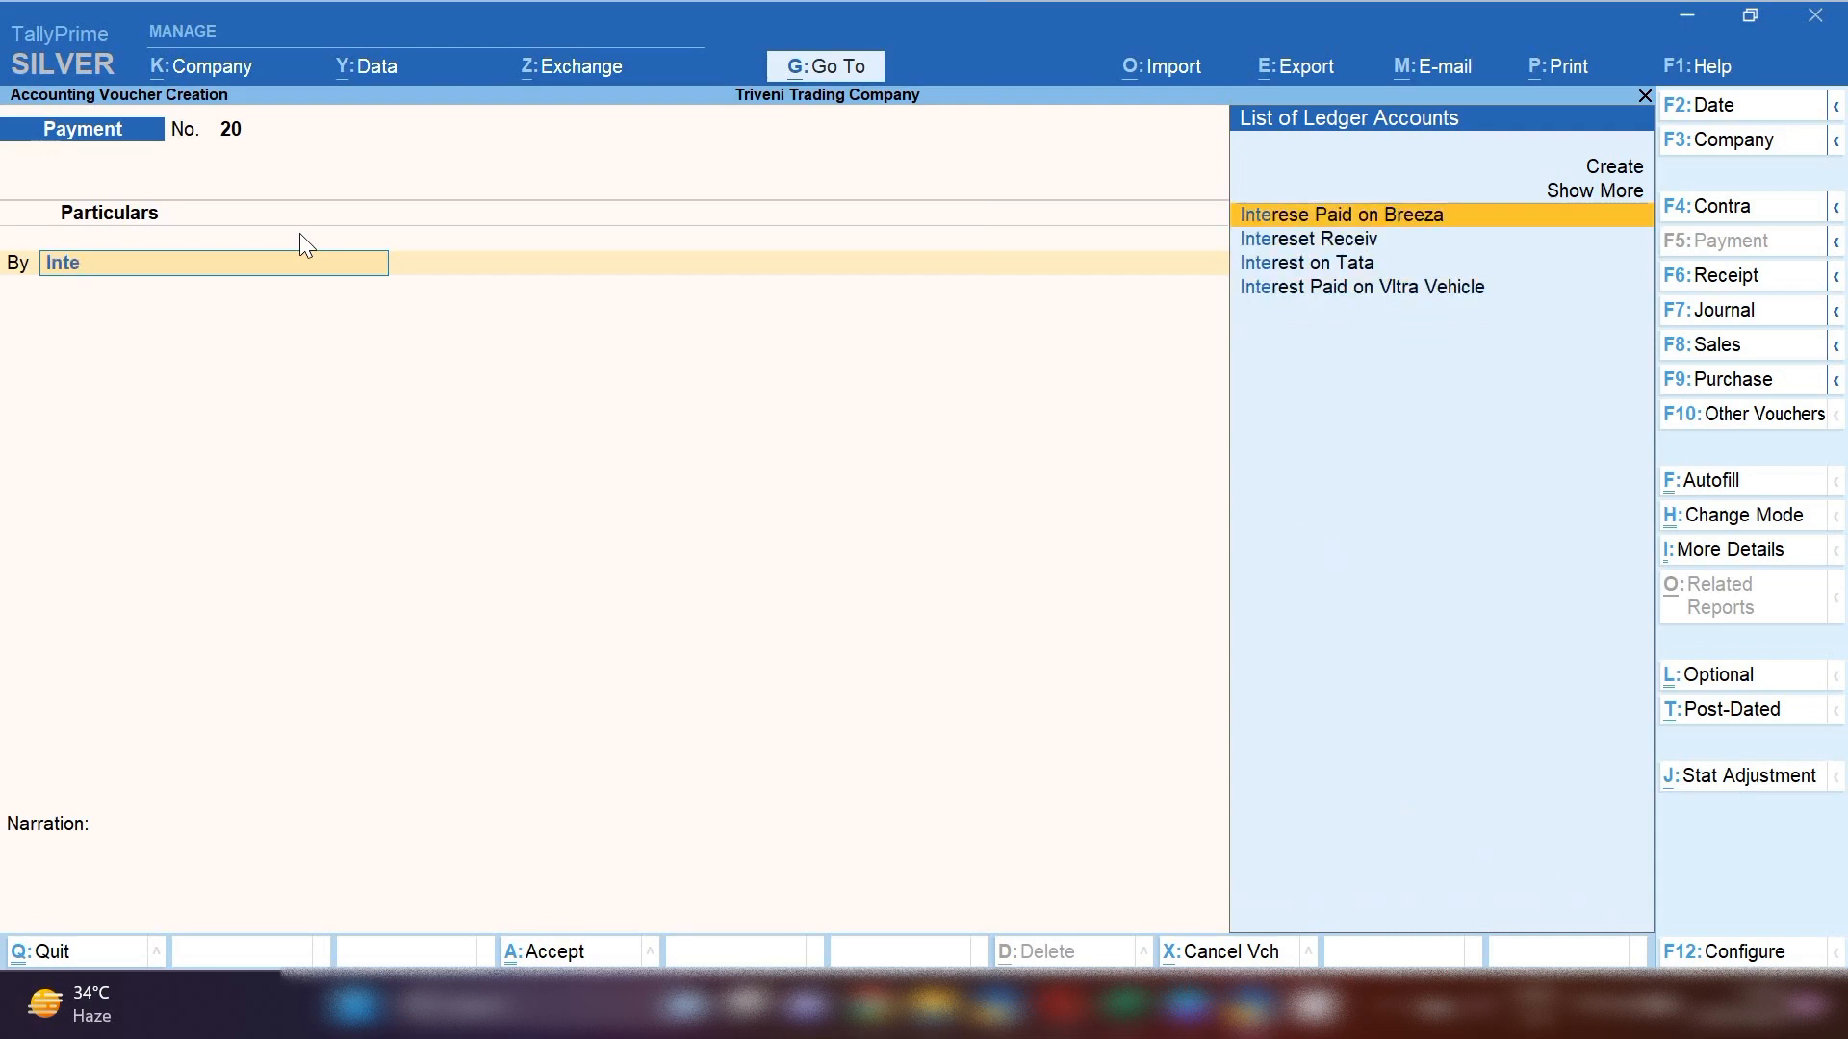
{"action": "key", "text": "Return"}
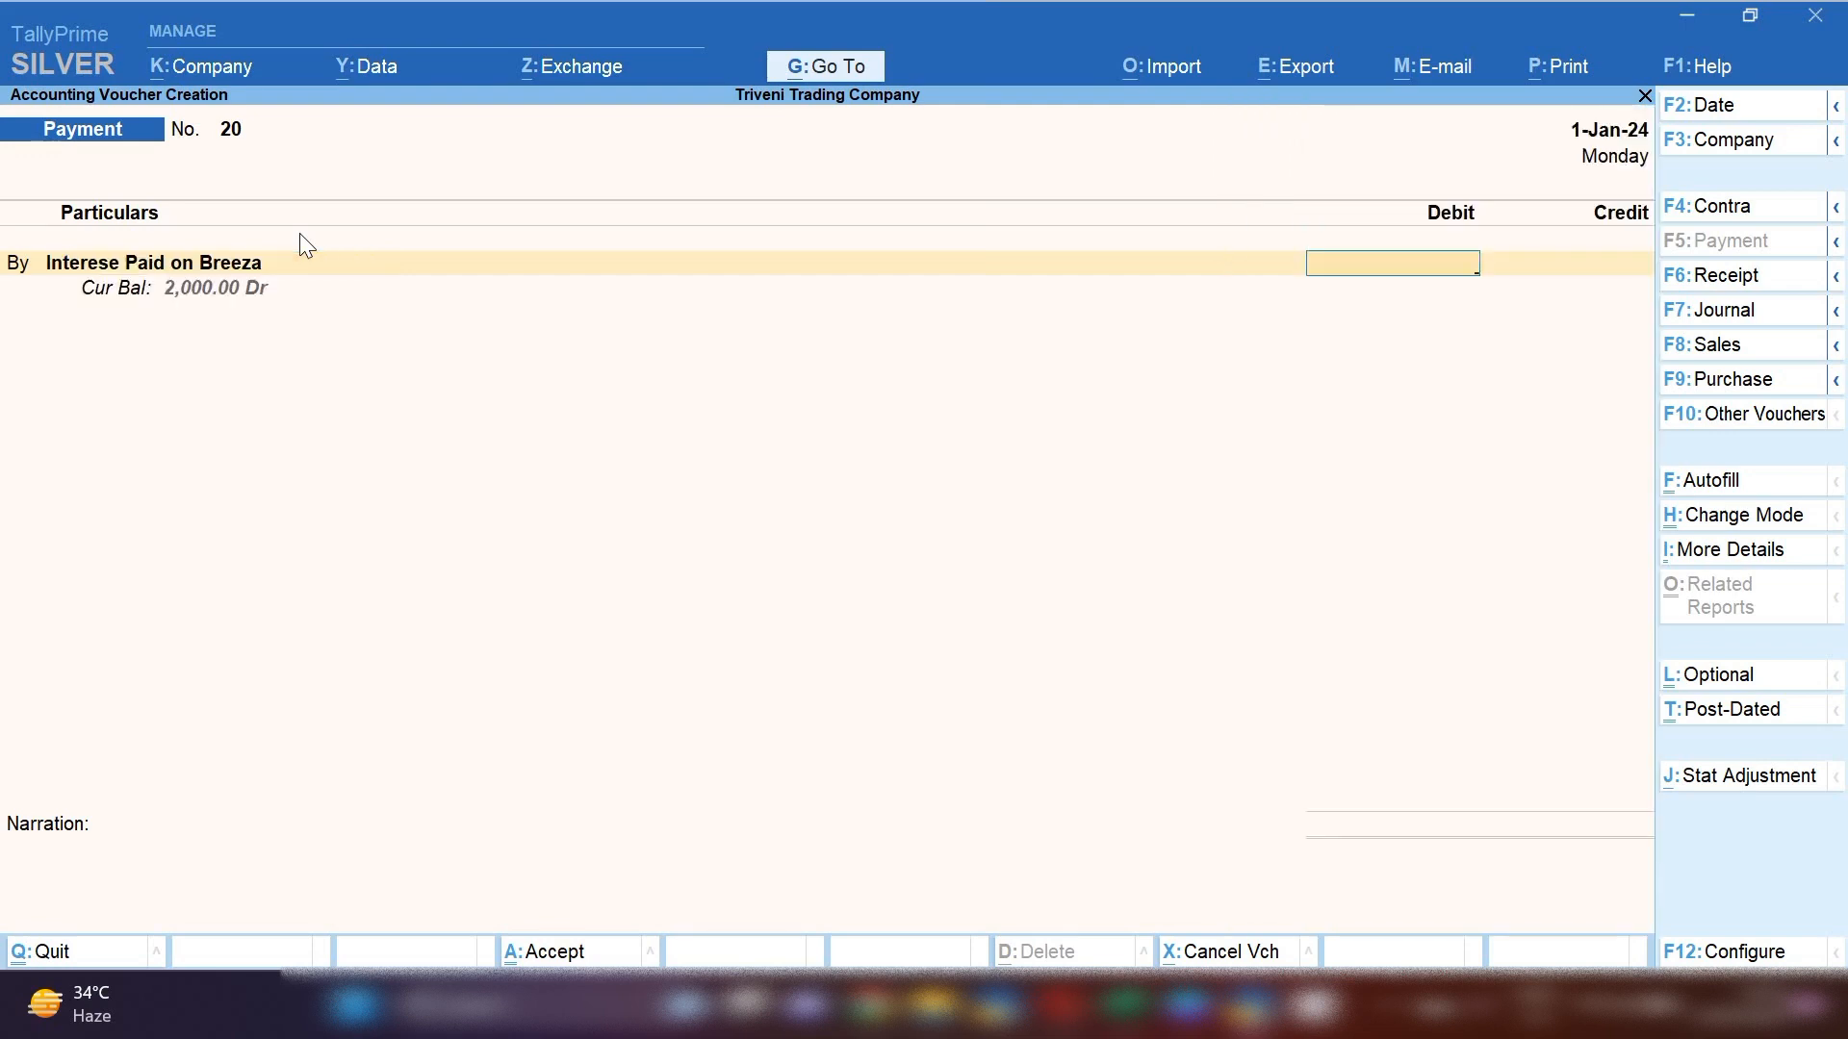
{"action": "key", "text": "BackSpace"}
{"action": "key", "text": "Down"}
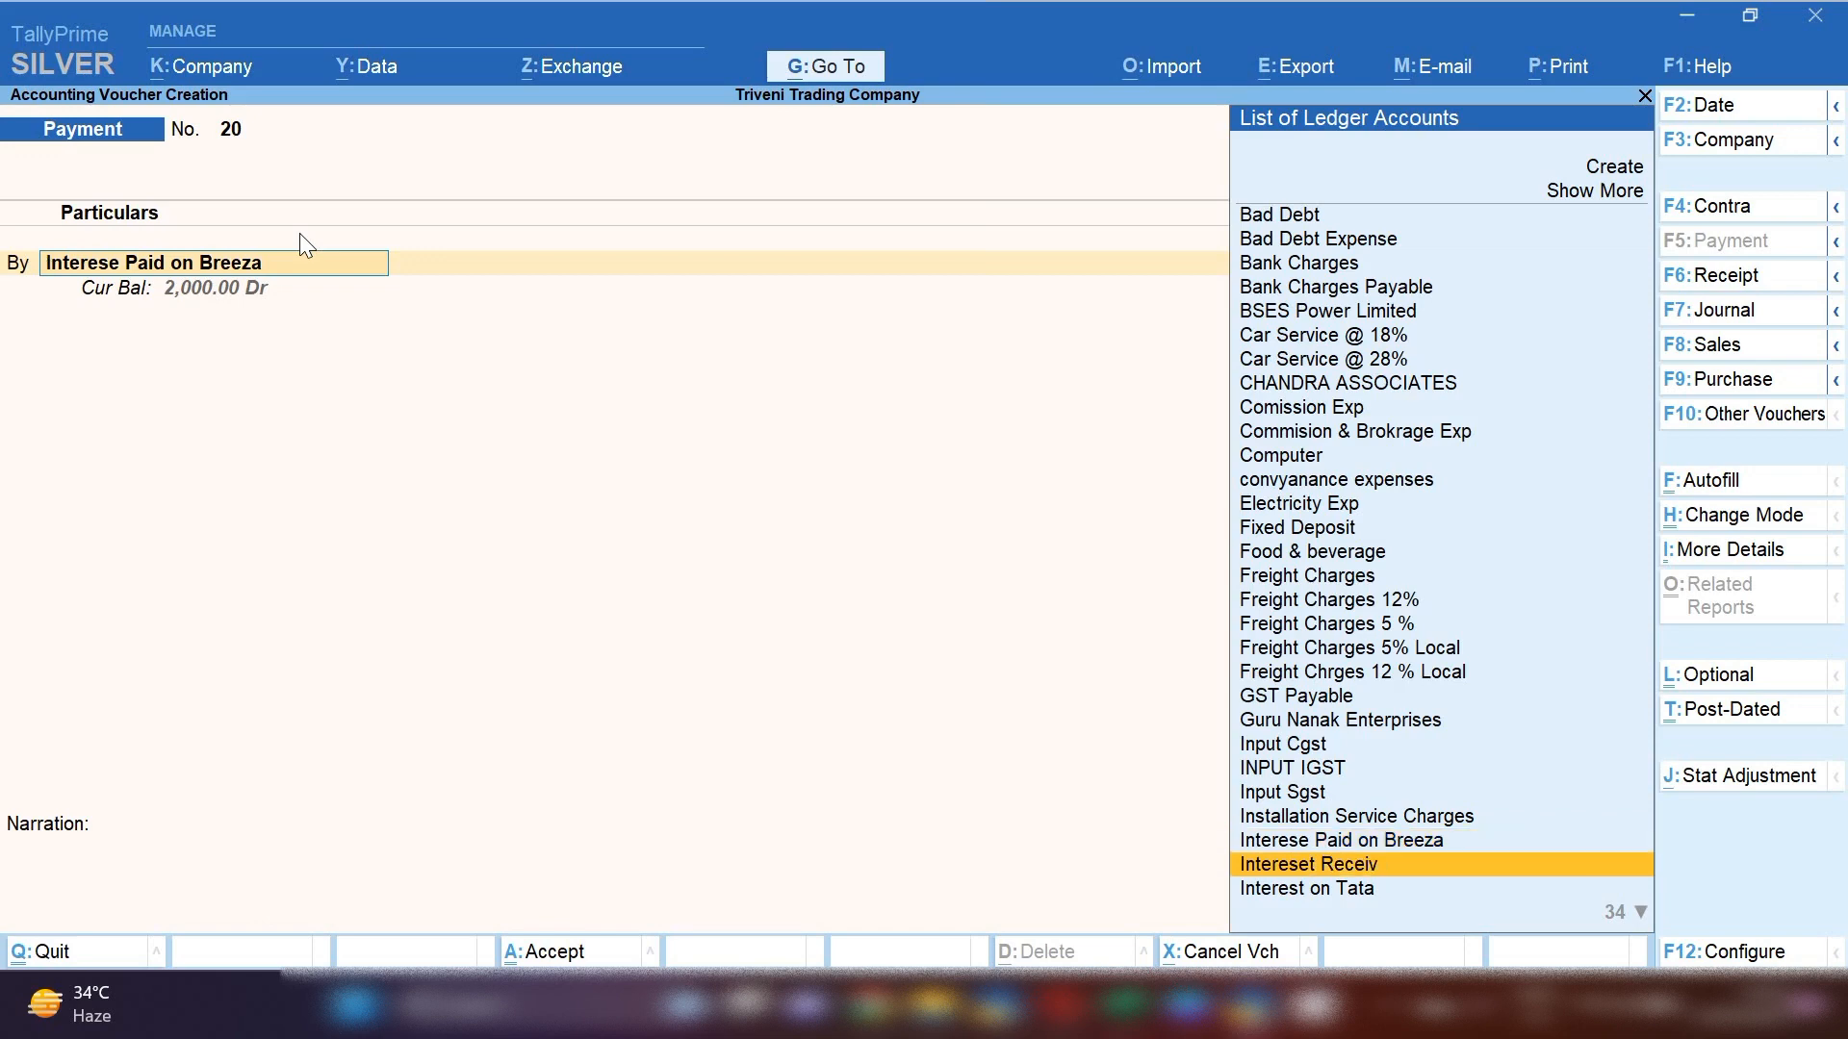
{"action": "key", "text": "Down"}
{"action": "key", "text": "Return"}
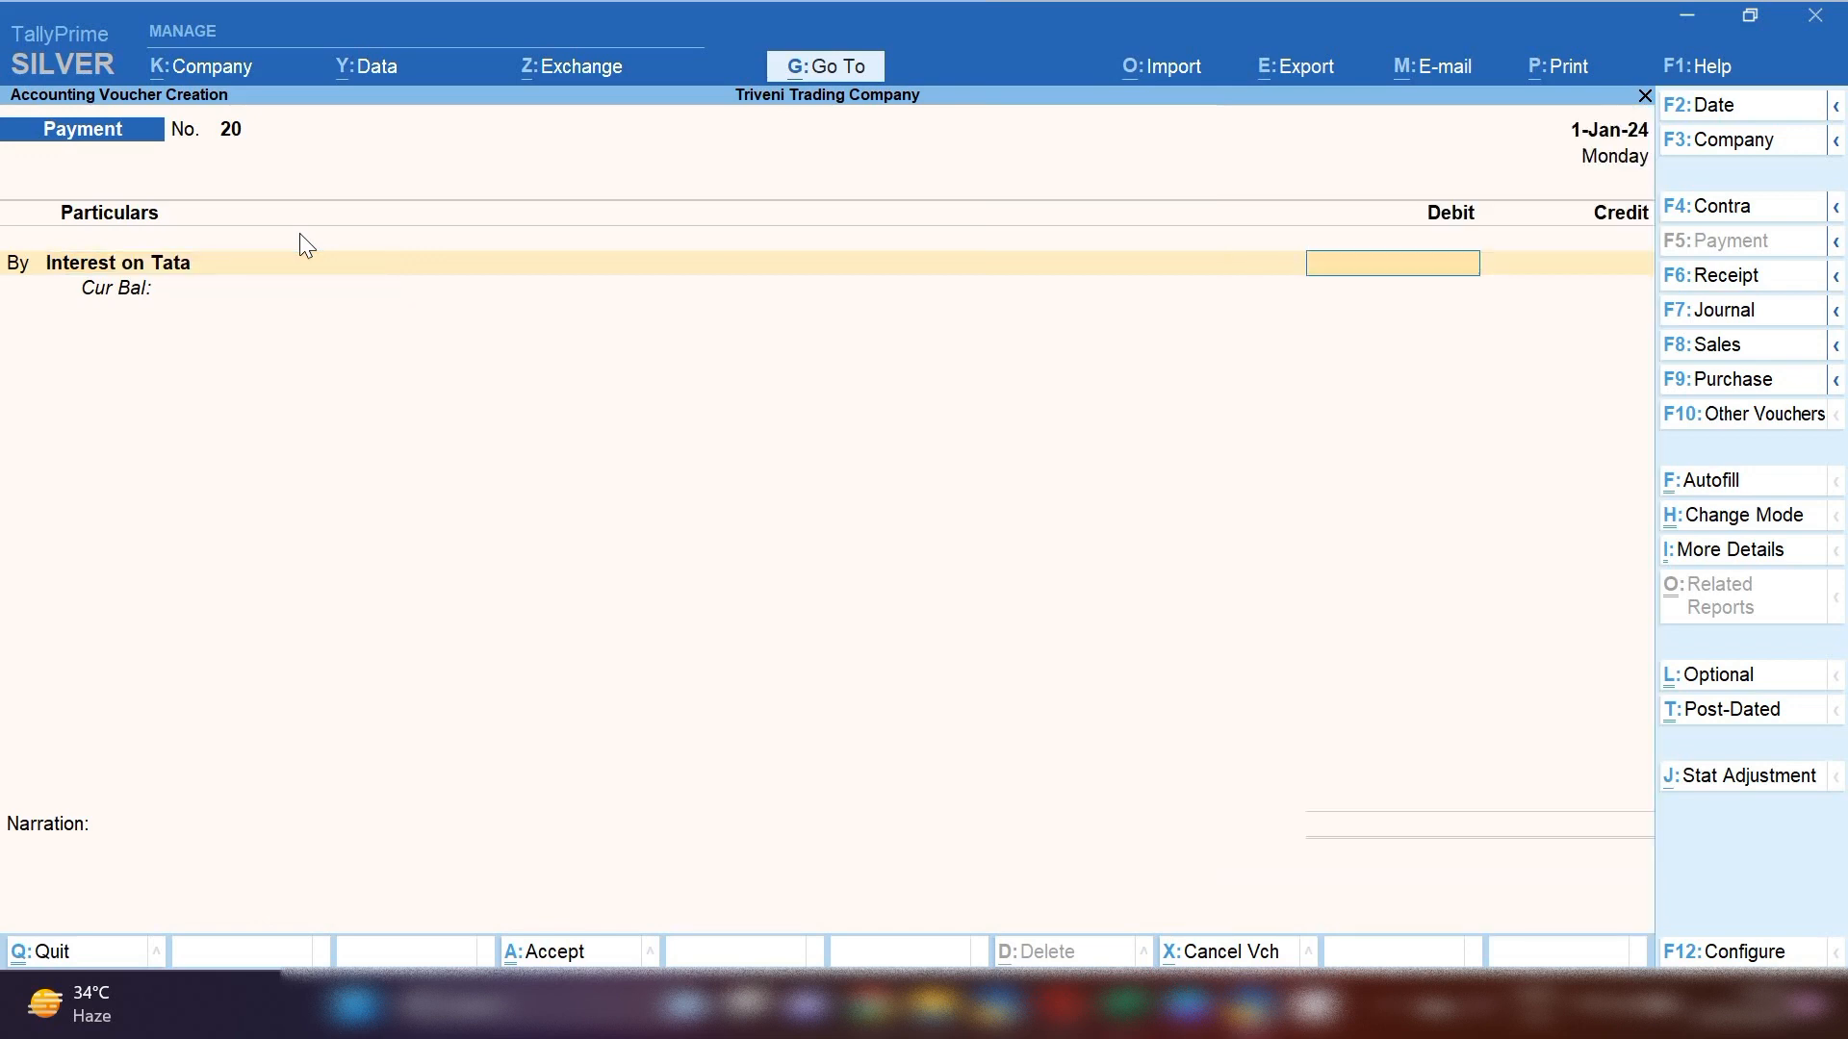
{"action": "type", "text": "1000"}
{"action": "key", "text": "Return"}
- Credit Sbi Bank with the 1,000.00 Tata interest payment and save the voucher
{"action": "type", "text": "Sb"}
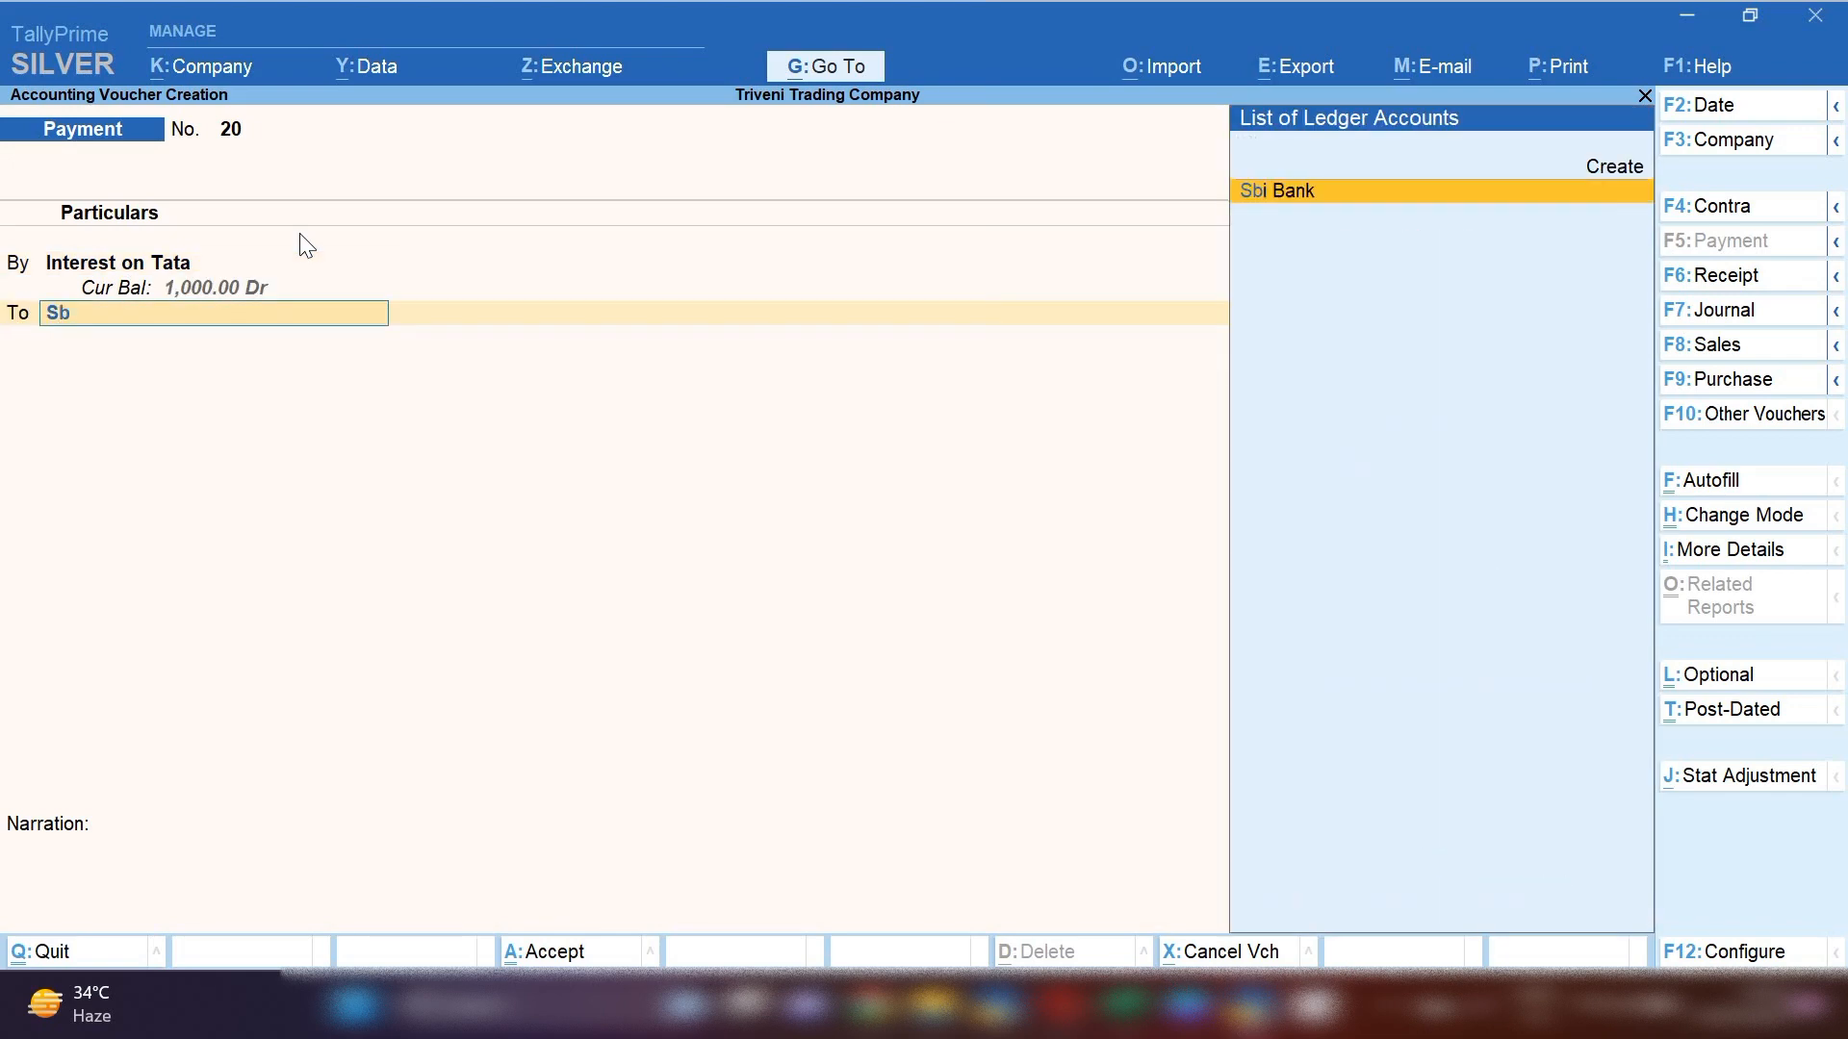
{"action": "type", "text": "i"}
{"action": "key", "text": "Return"}
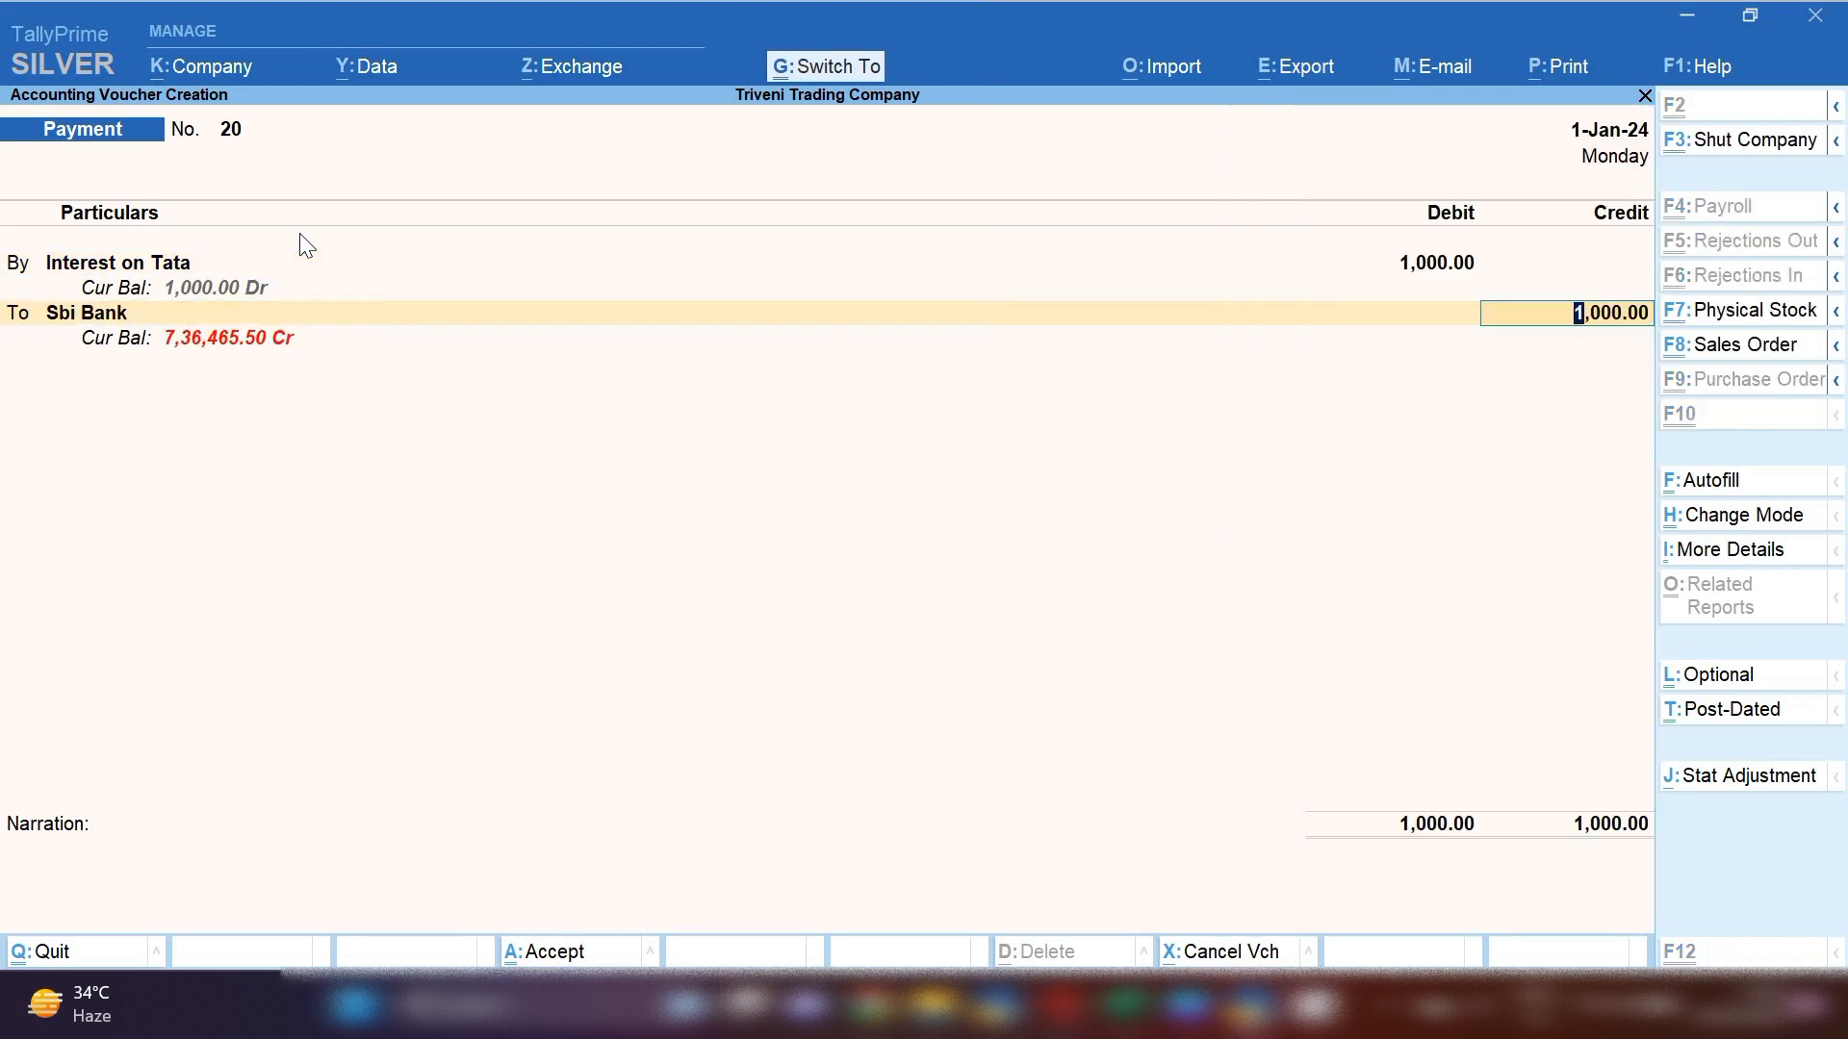
{"action": "key", "text": "ctrl+a"}
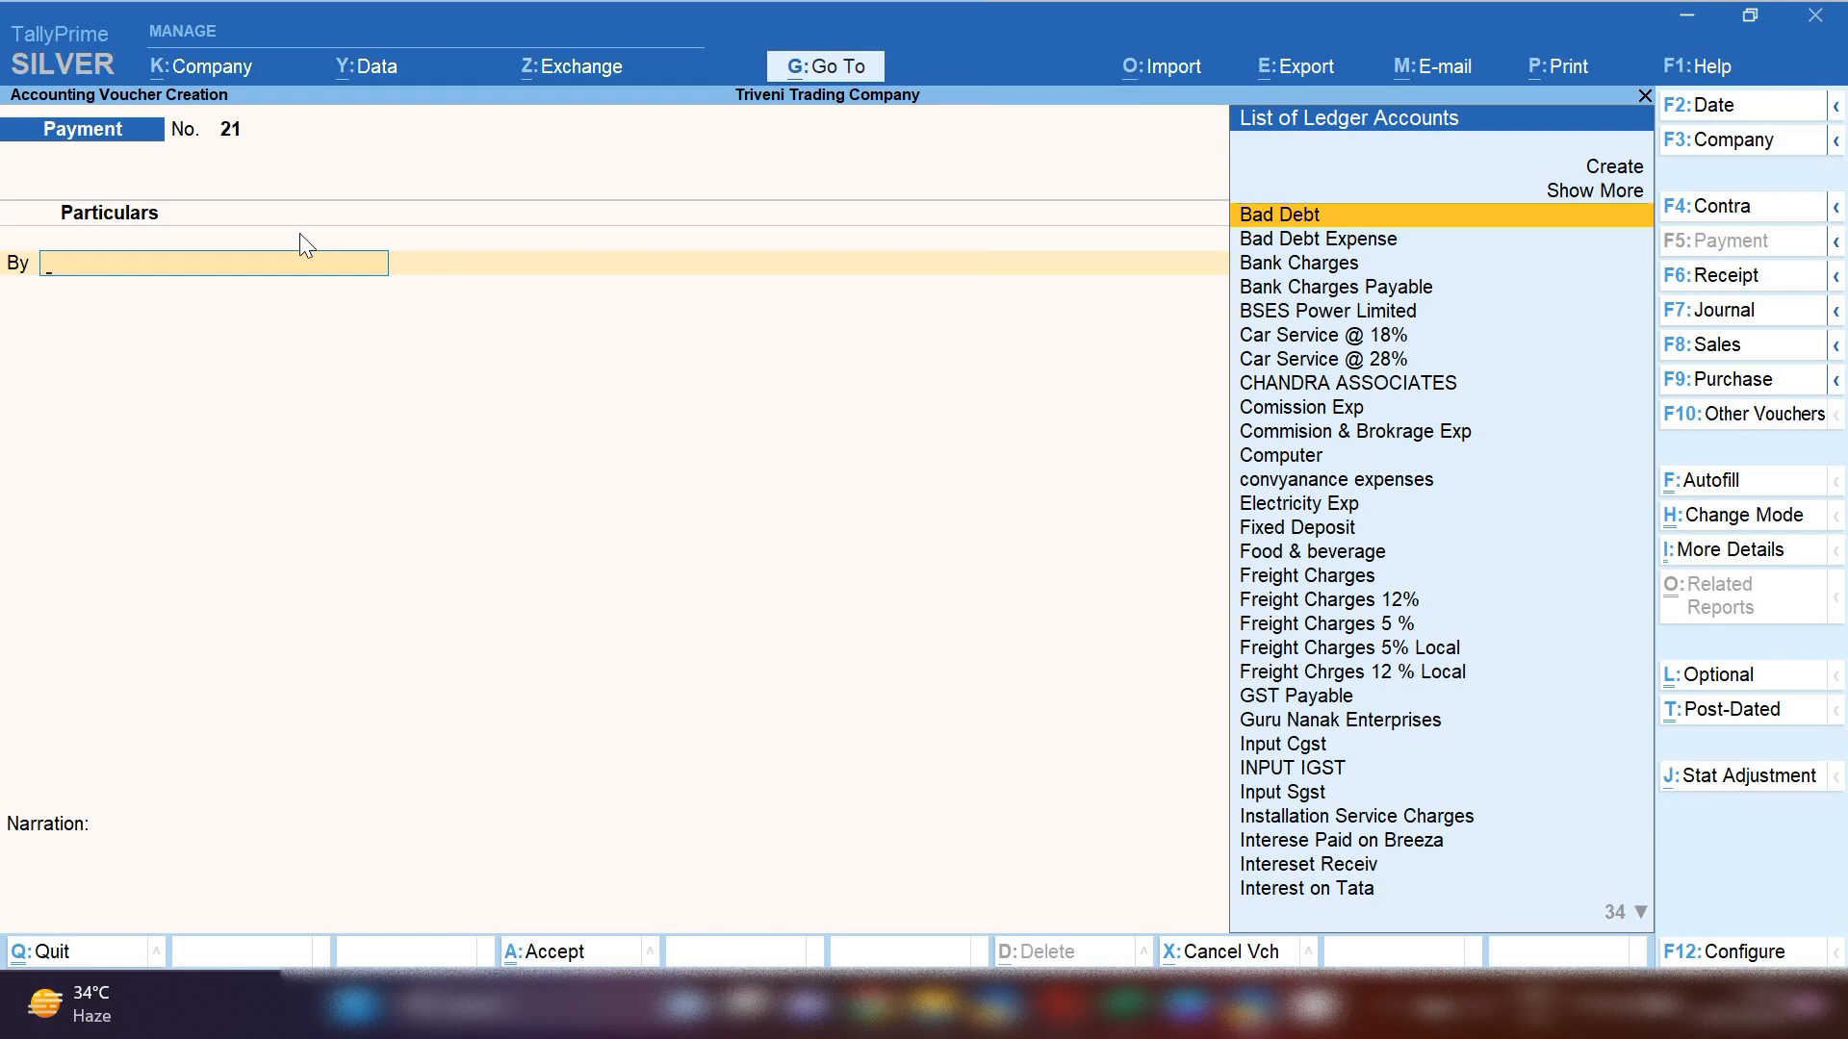
- Debit the Interest Paid on Vltra Vehicle ledger with 5000 in the new payment voucher
{"action": "type", "text": "Inter"}
{"action": "key", "text": "Down"}
{"action": "key", "text": "Down"}
{"action": "key", "text": "Down"}
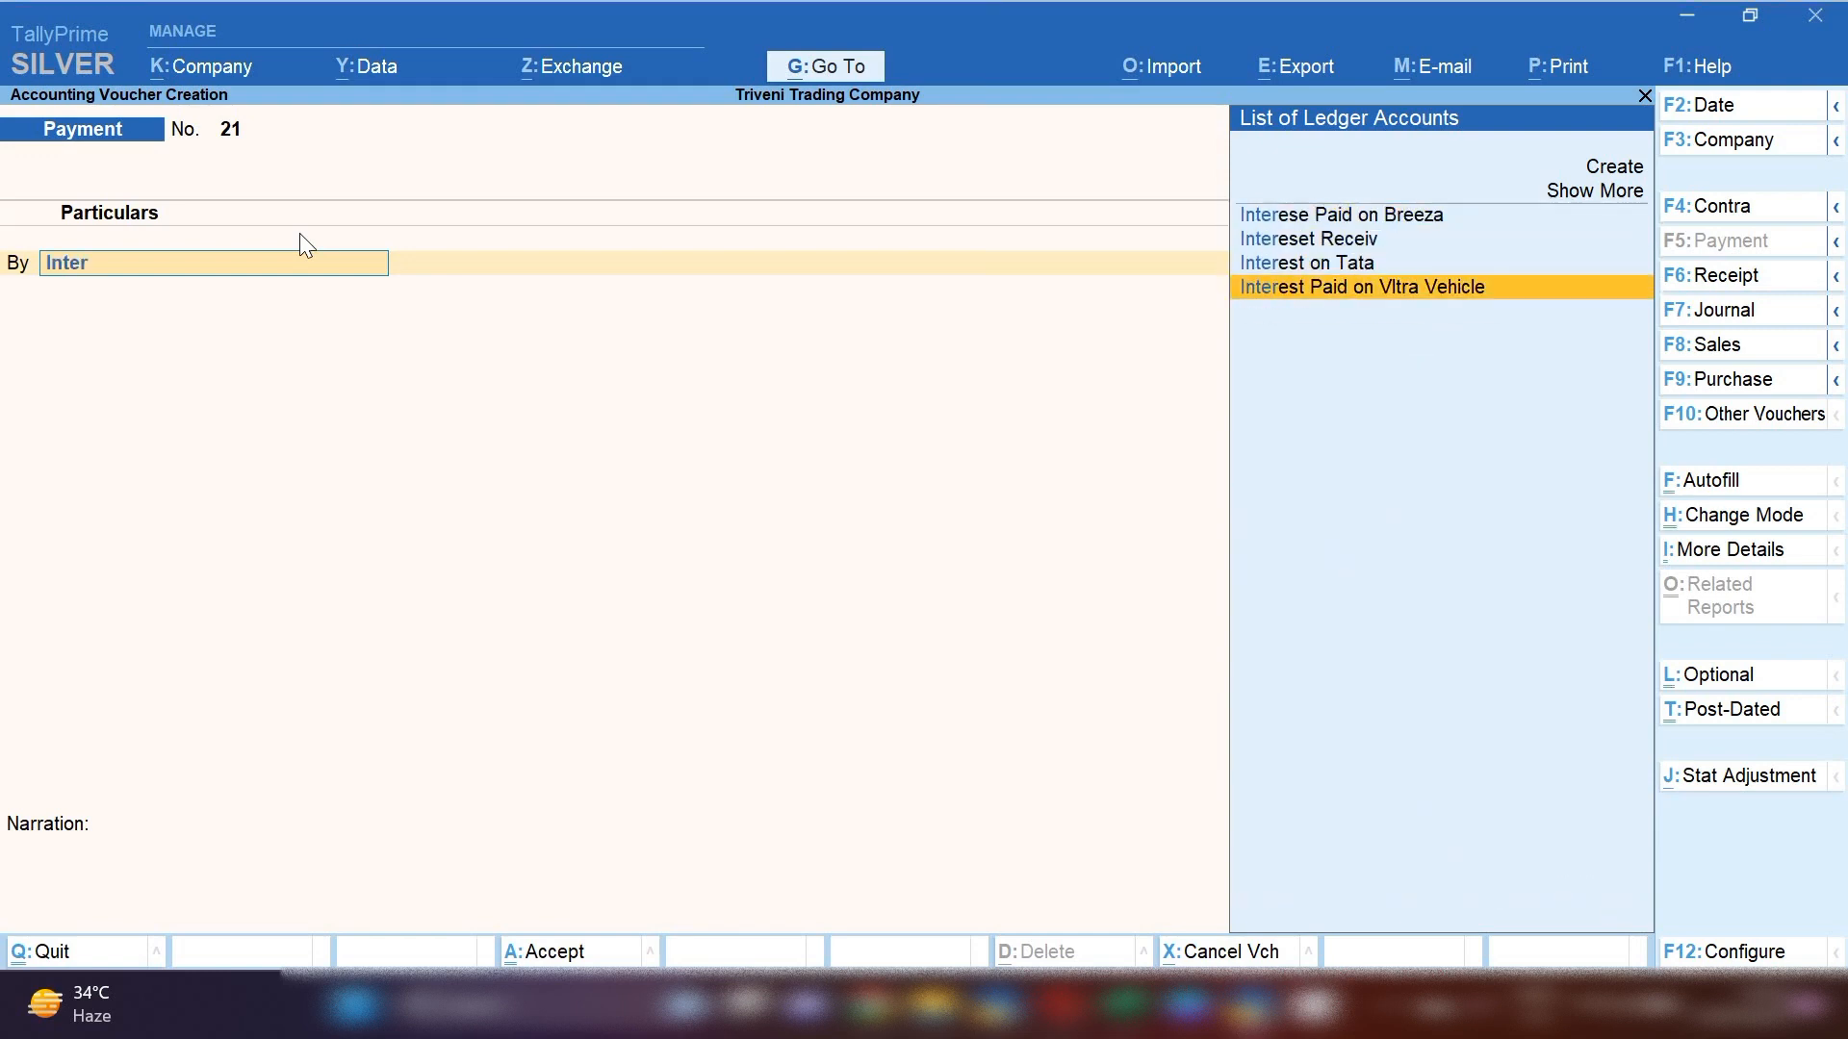
{"action": "key", "text": "Return"}
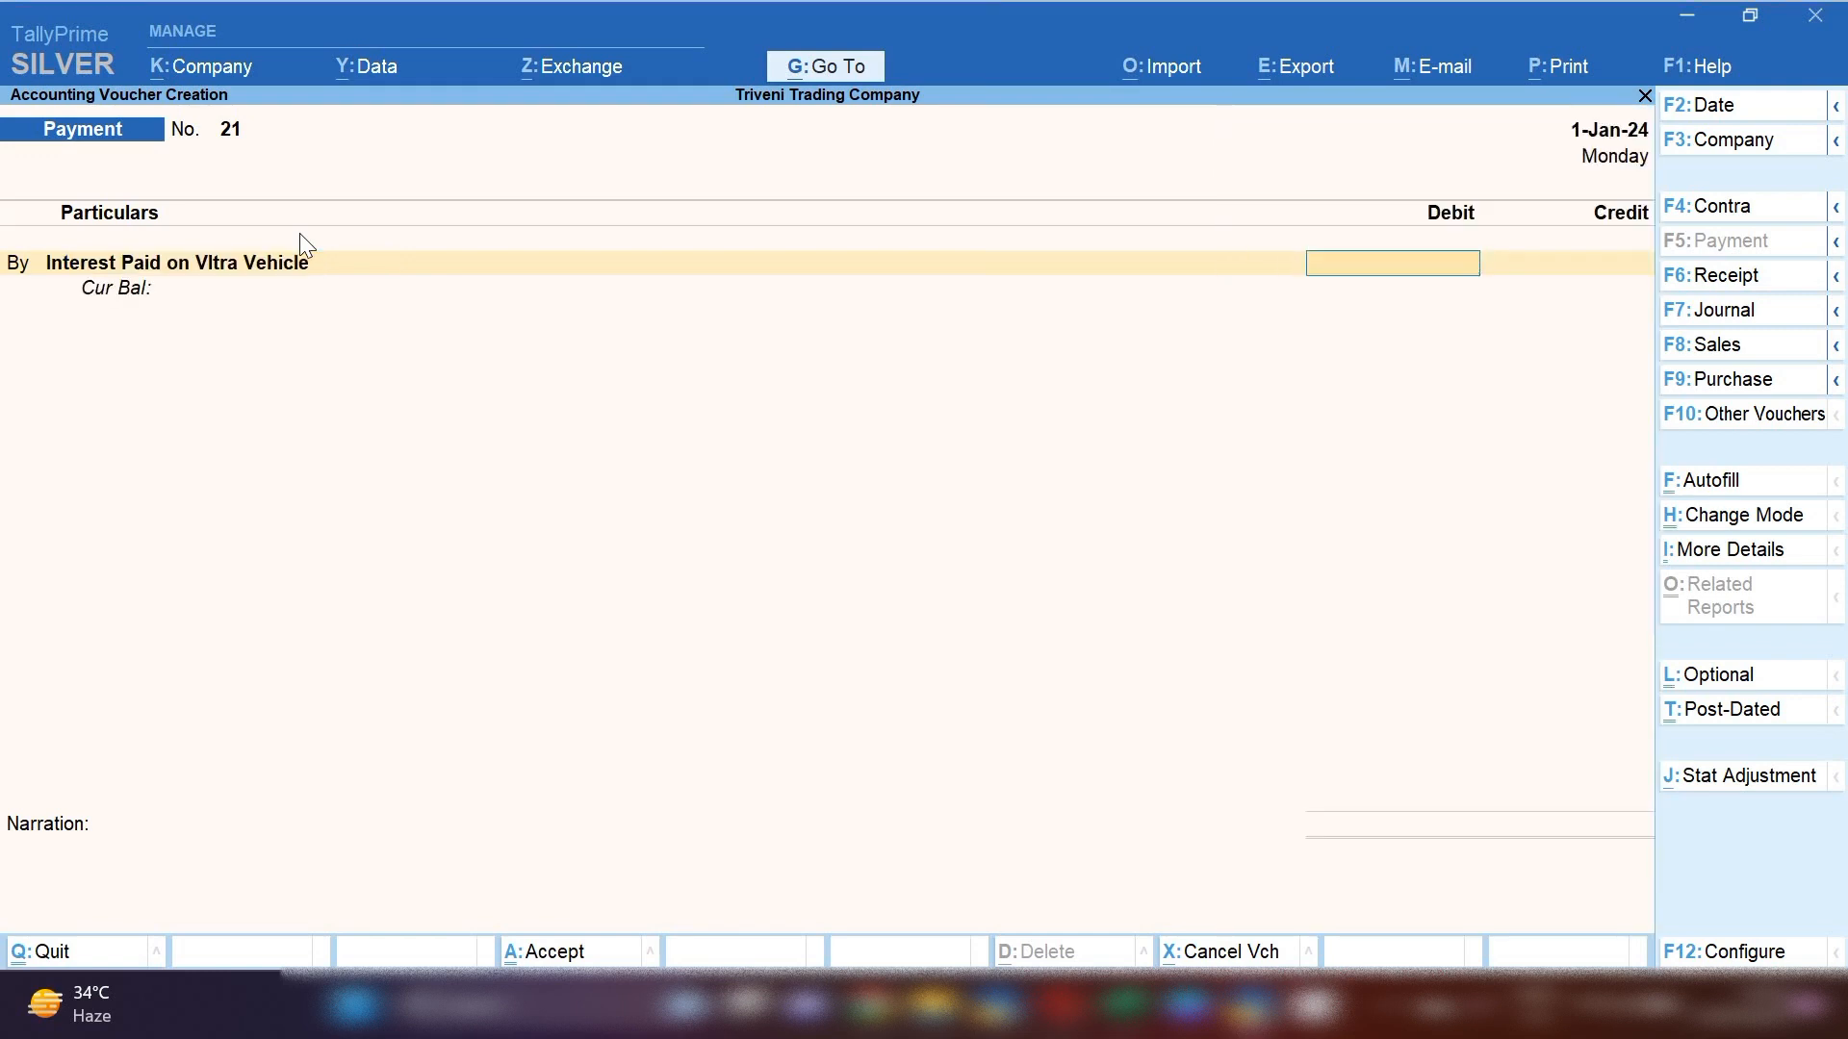
{"action": "type", "text": "5000"}
{"action": "key", "text": "Return"}
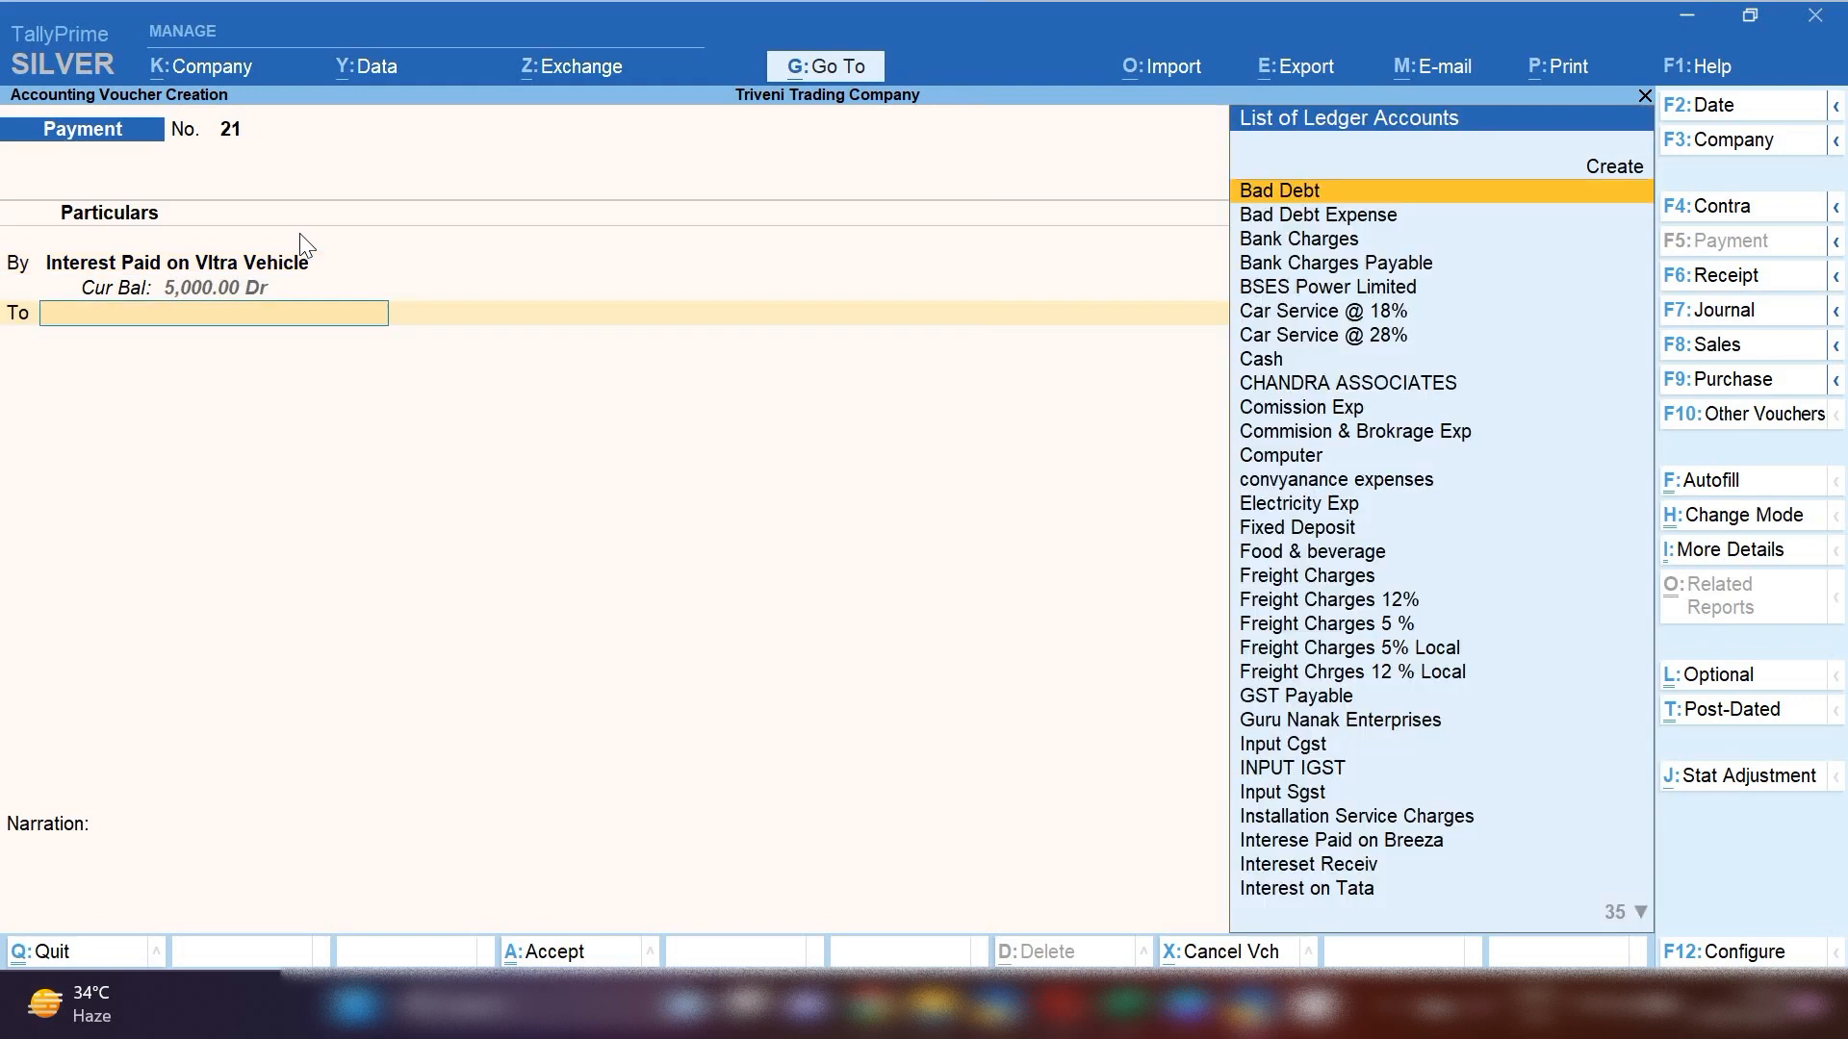
- Credit Sbi Bank with the 5,000.00 Vltra Vehicle interest payment and save the voucher without a narration
{"action": "type", "text": "A"}
{"action": "key", "text": "BackSpace"}
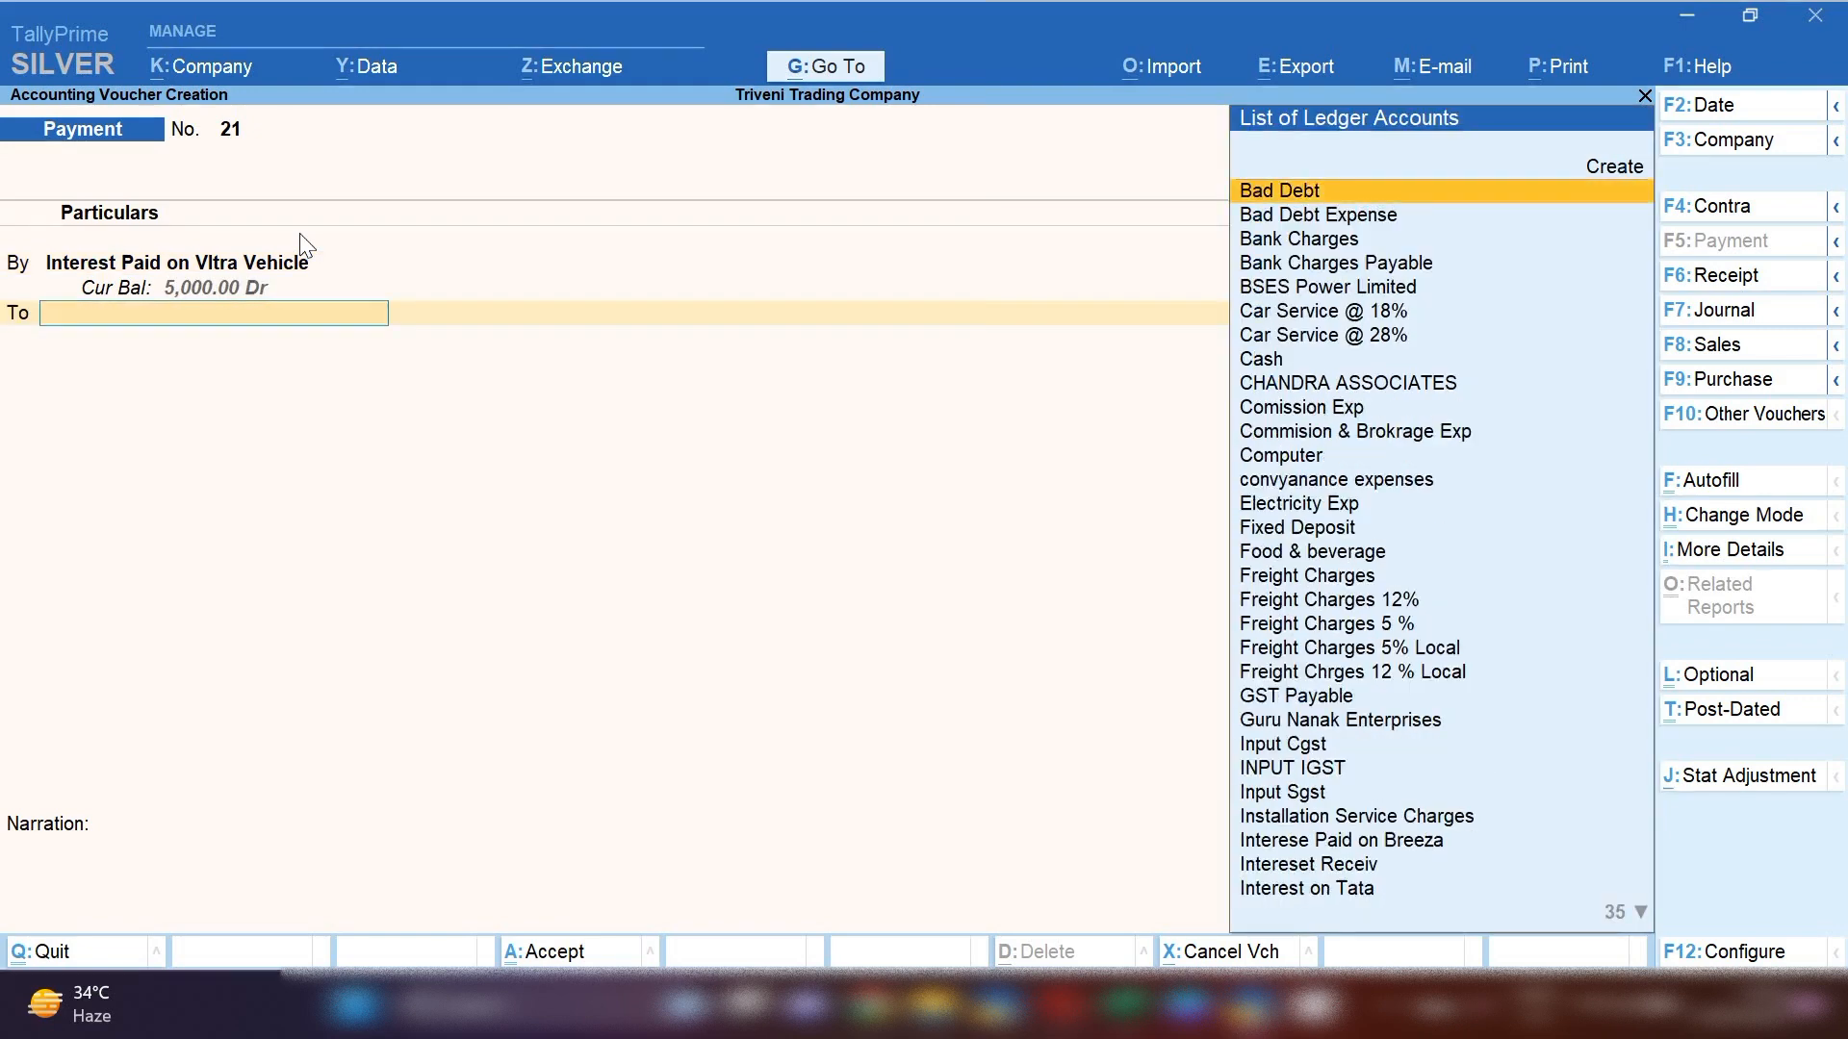
{"action": "type", "text": "sbi"}
{"action": "key", "text": "Return"}
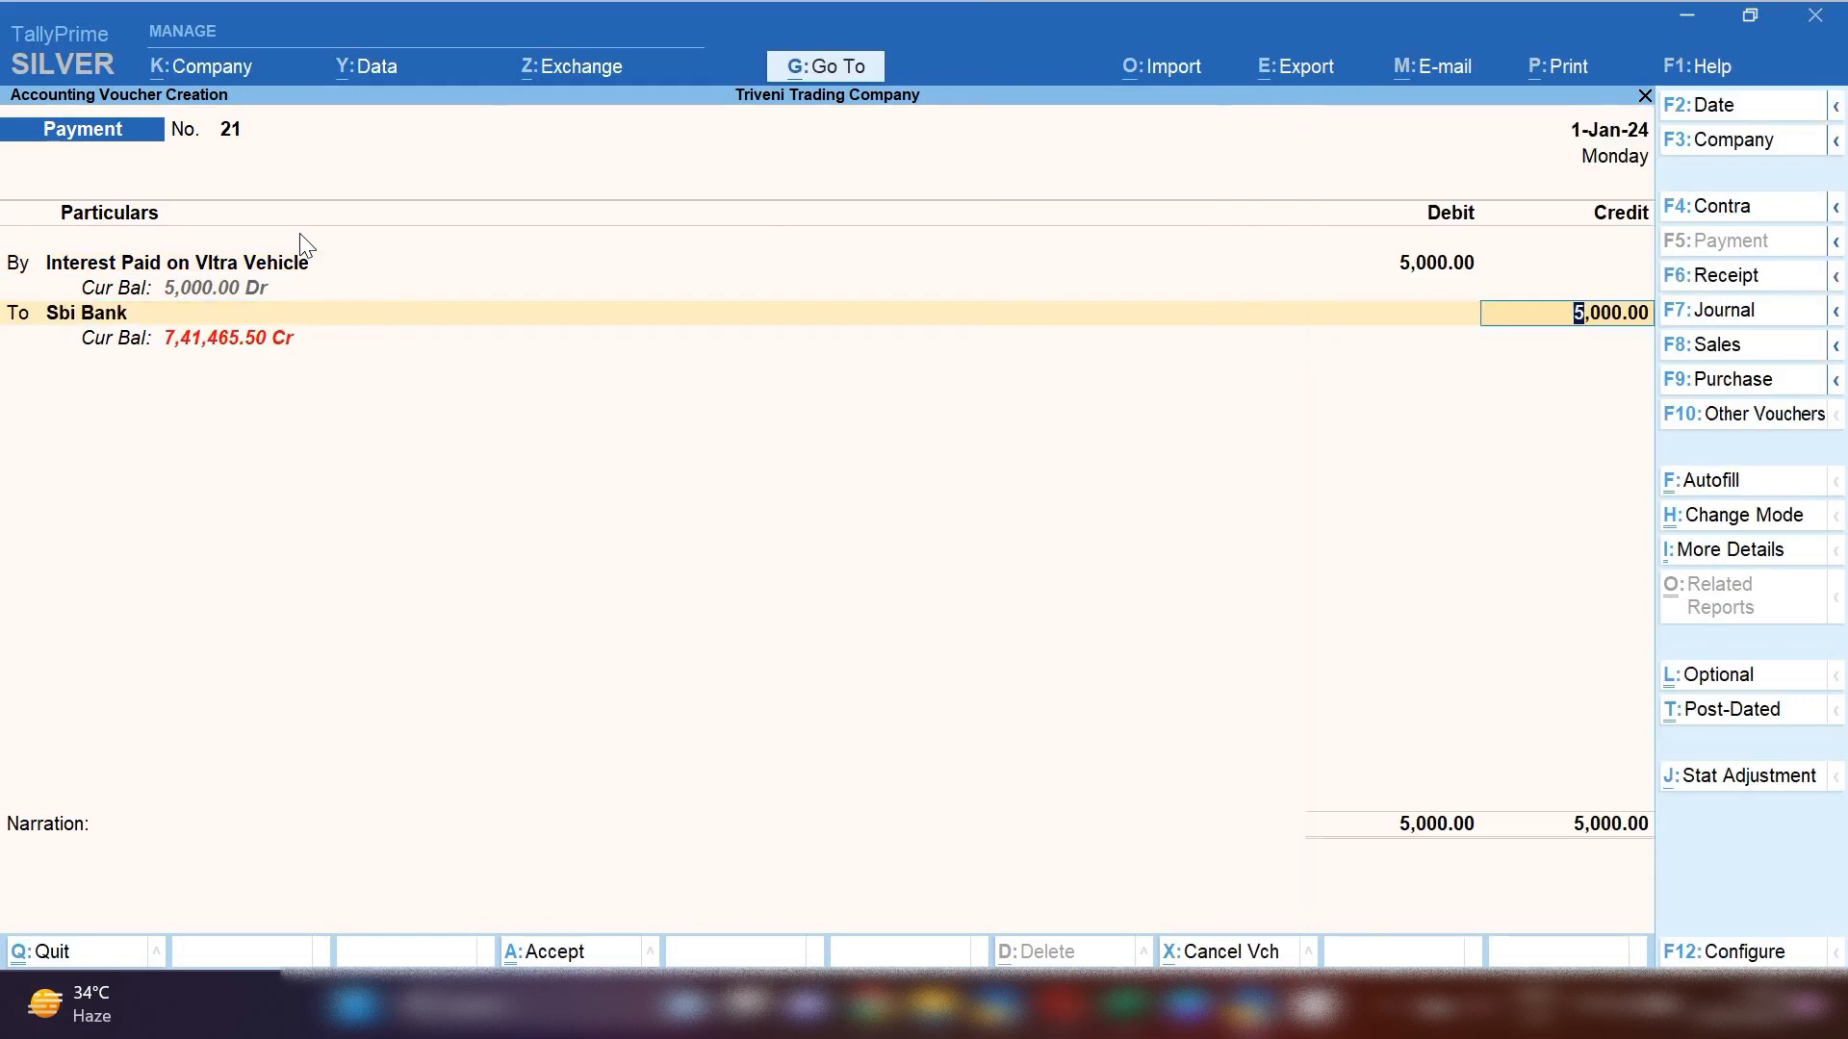
{"action": "key", "text": "Return"}
{"action": "key", "text": "ctrl+a"}
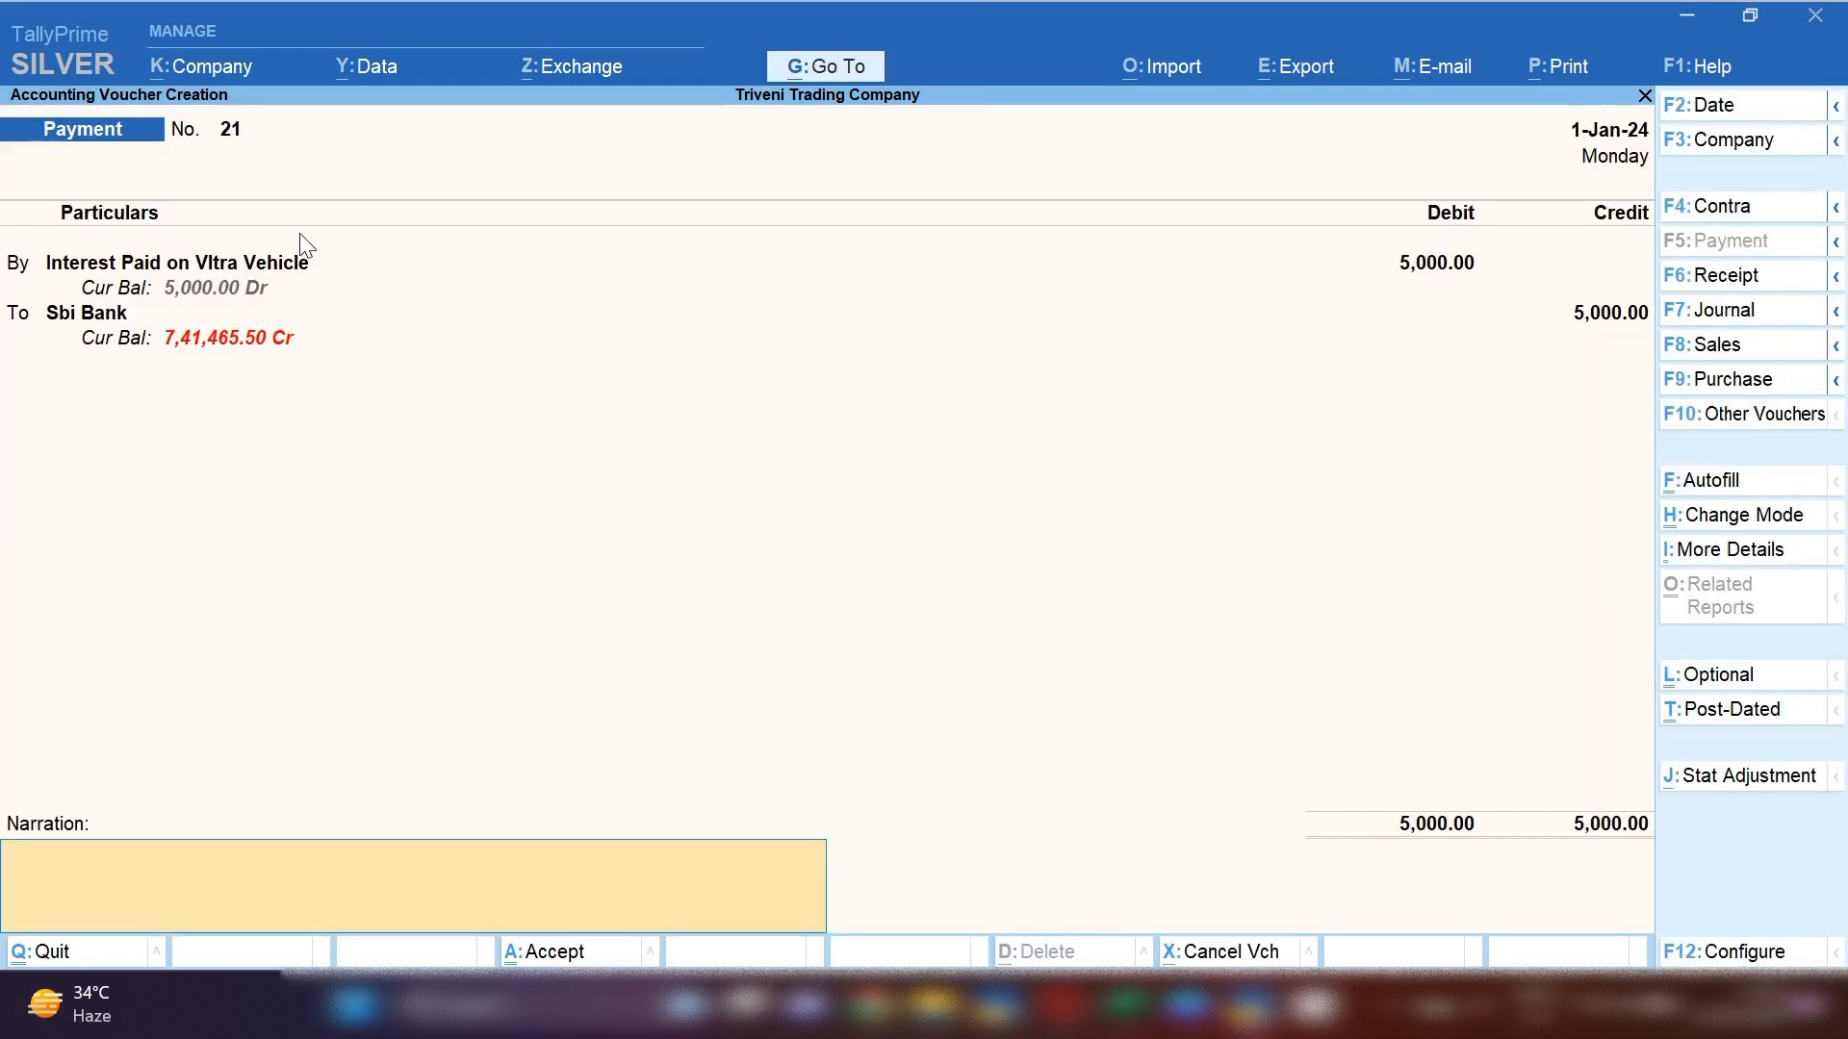
{"action": "key", "text": "ctrl+a"}
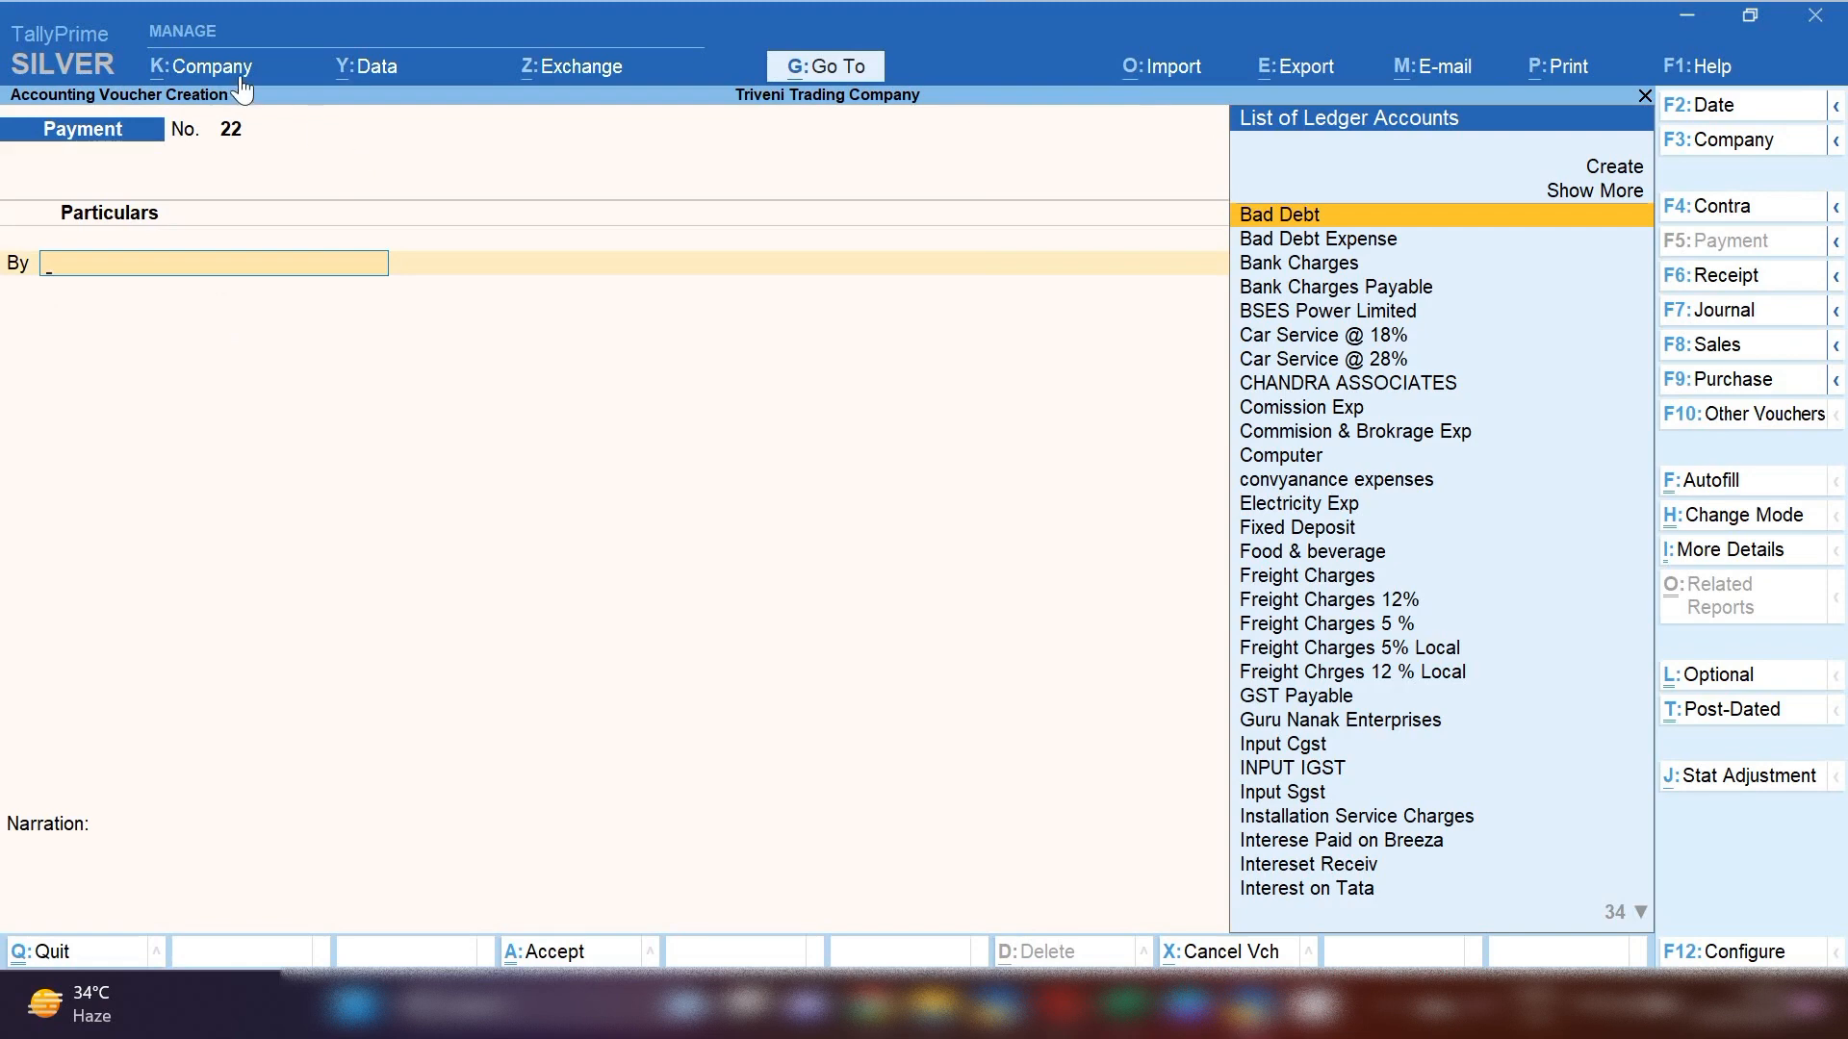
- Open the Balance Sheet report and drill down into its Profit & Loss A/c
{"action": "left_click", "coordinate": [811, 75]}
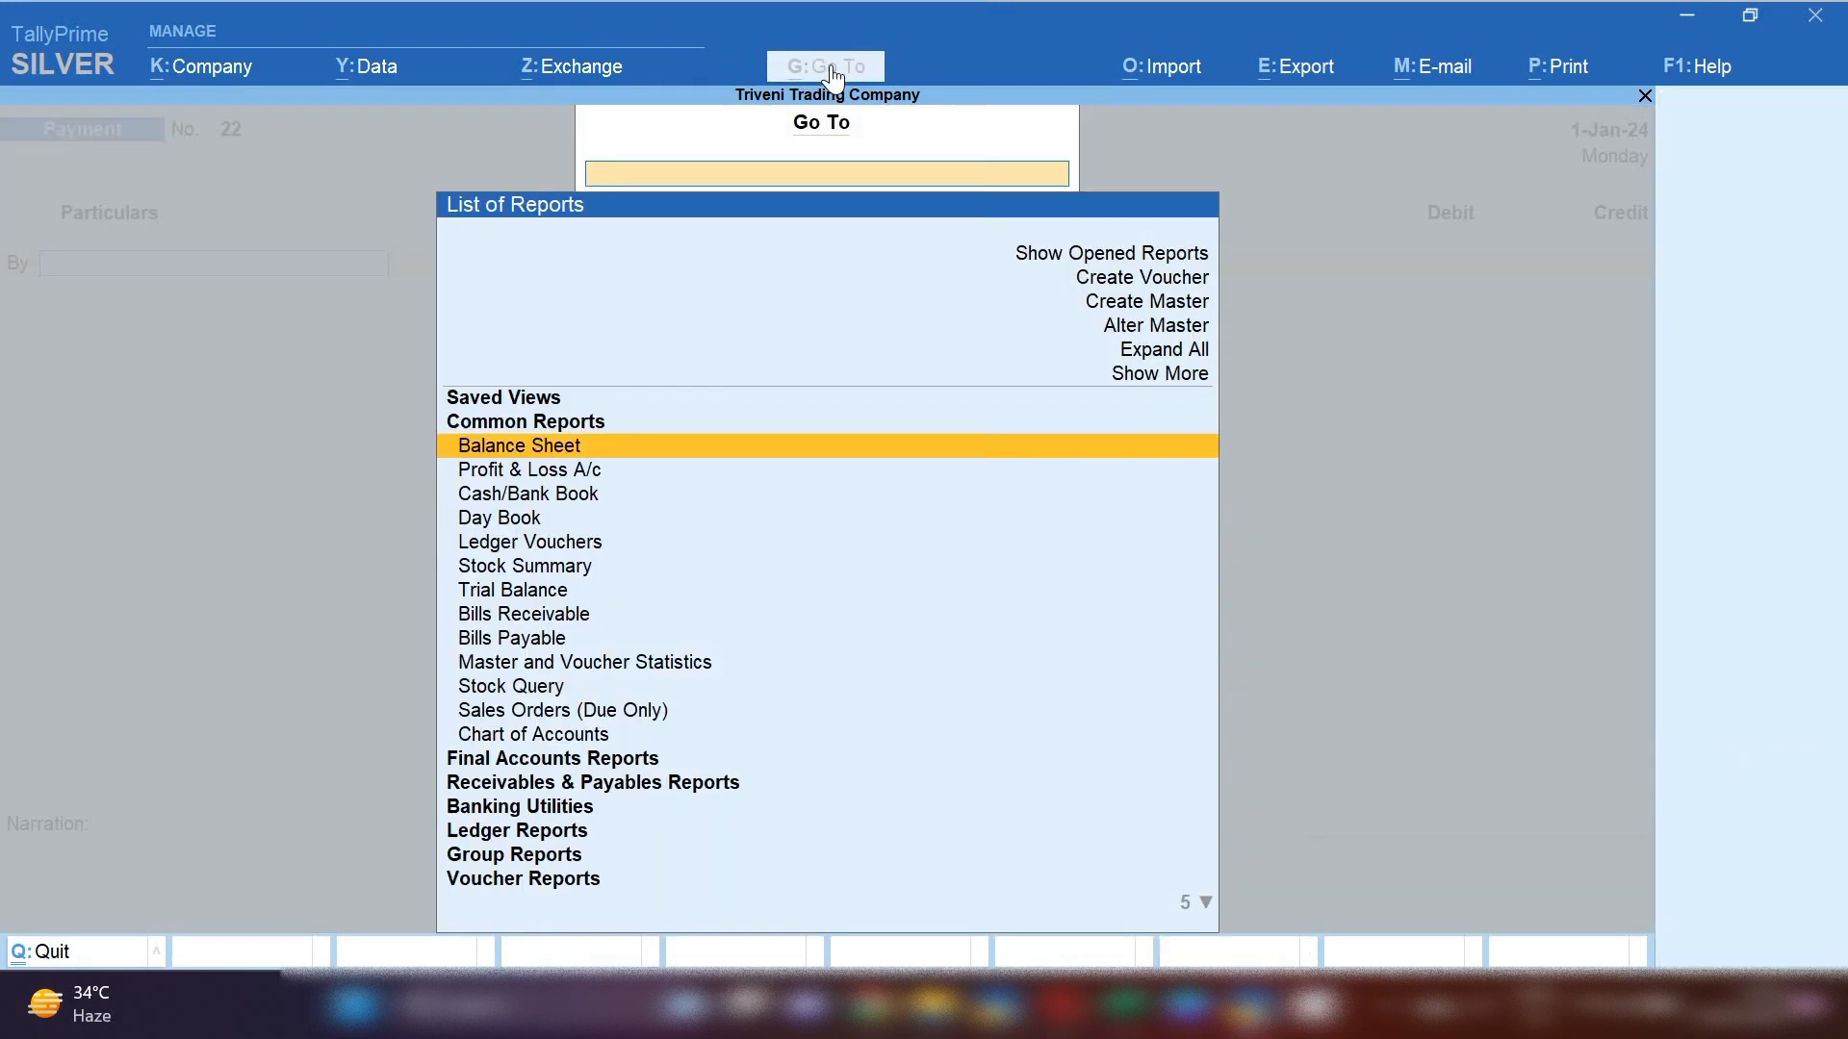
{"action": "key", "text": "Return"}
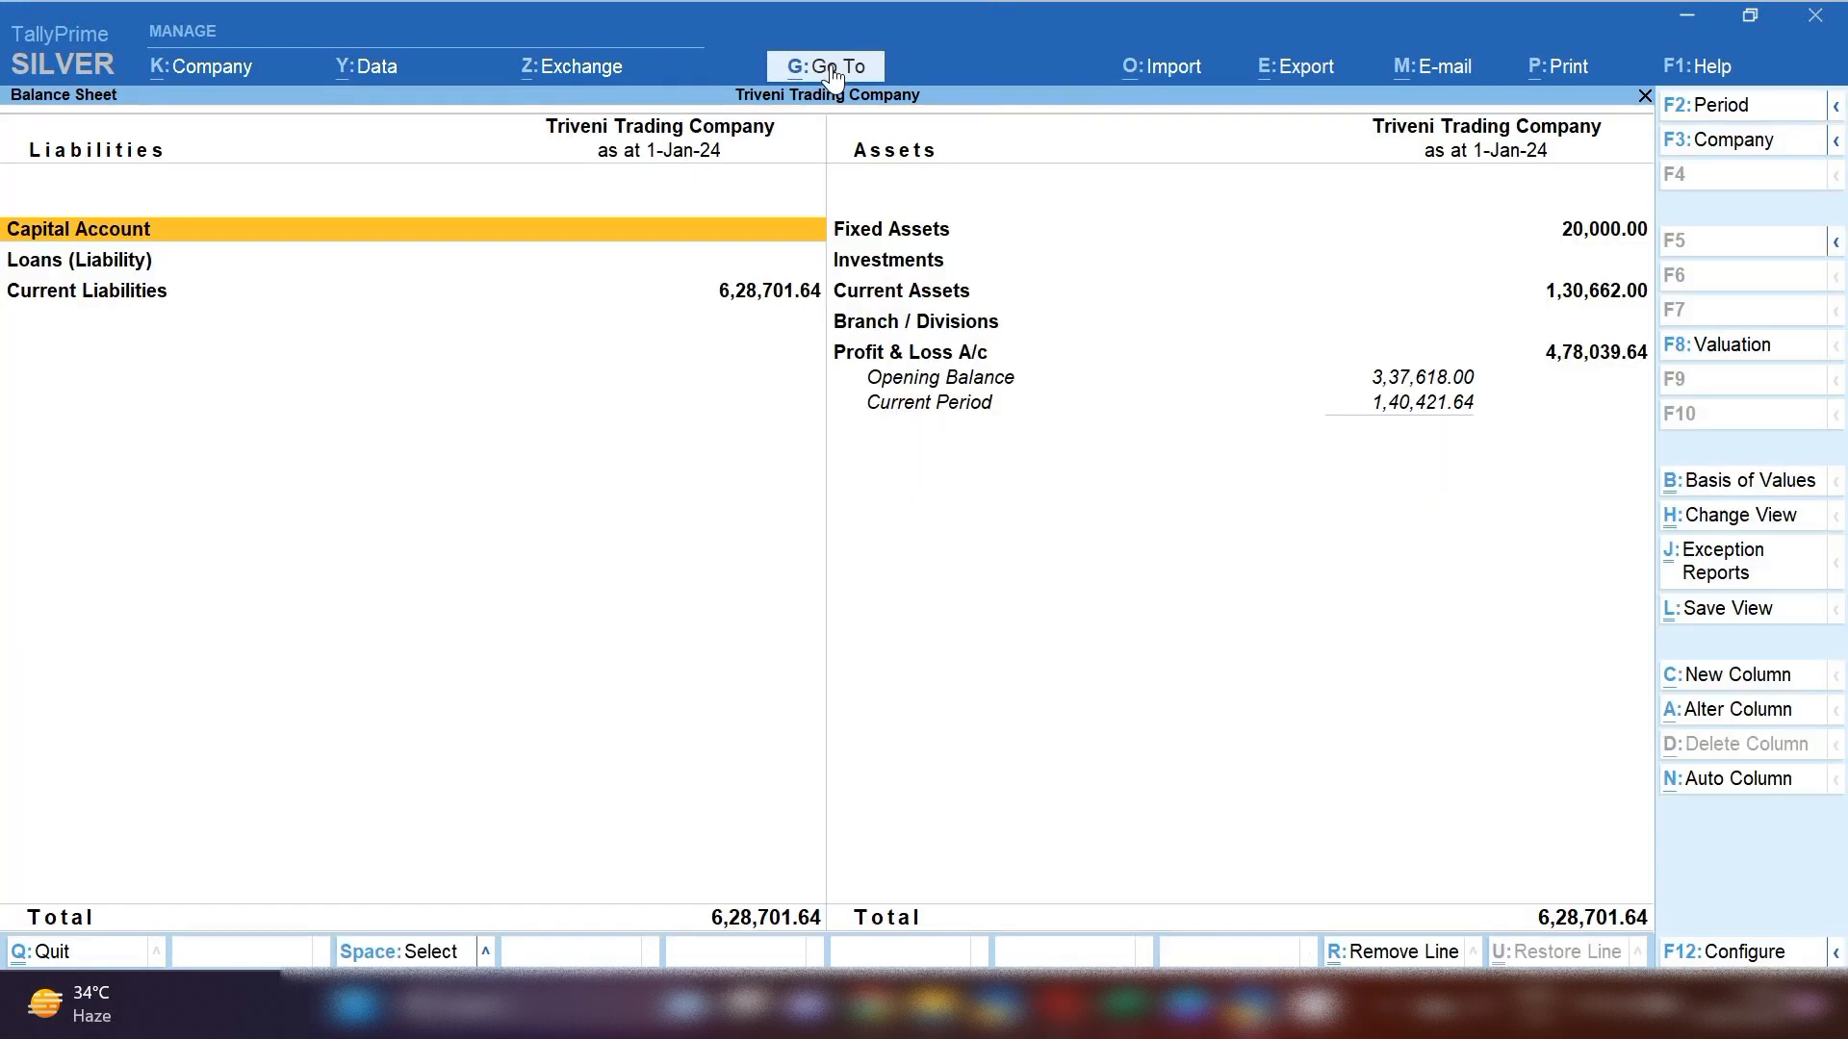
{"action": "key", "text": "Down"}
{"action": "key", "text": "Right"}
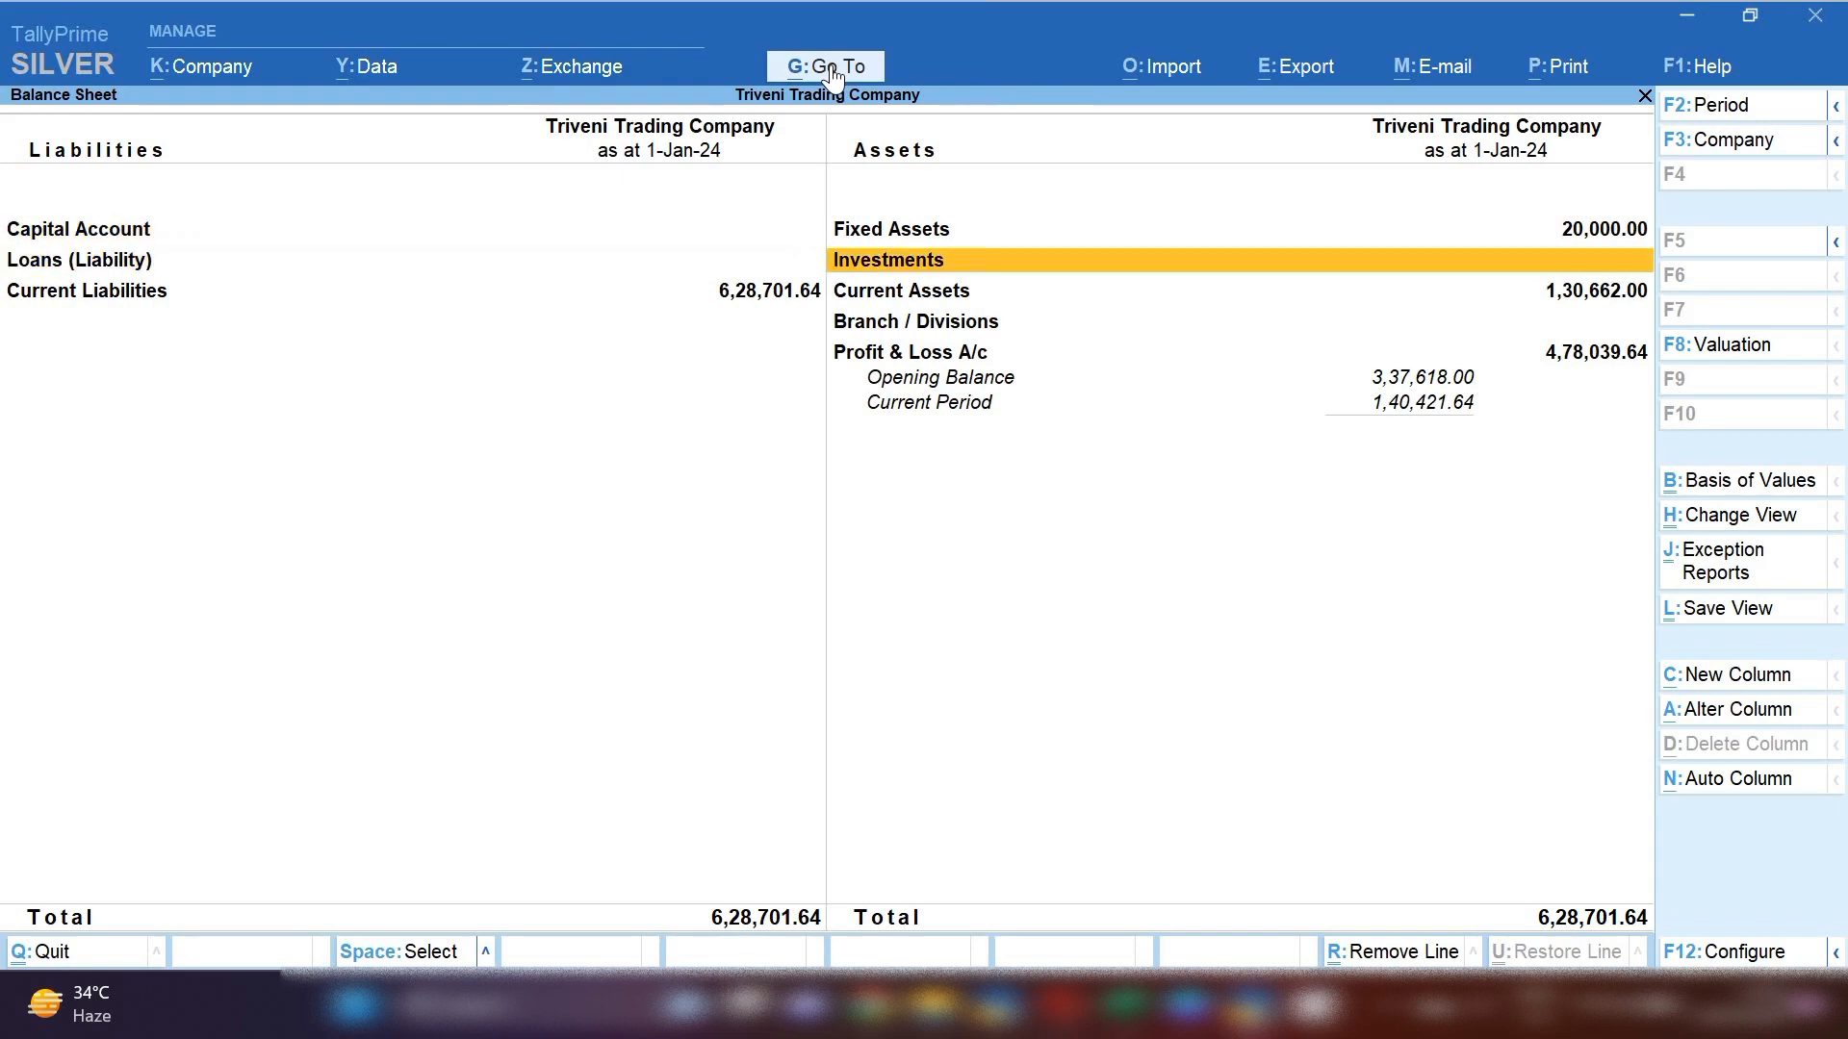
{"action": "key", "text": "Down"}
{"action": "key", "text": "Down"}
{"action": "key", "text": "Down"}
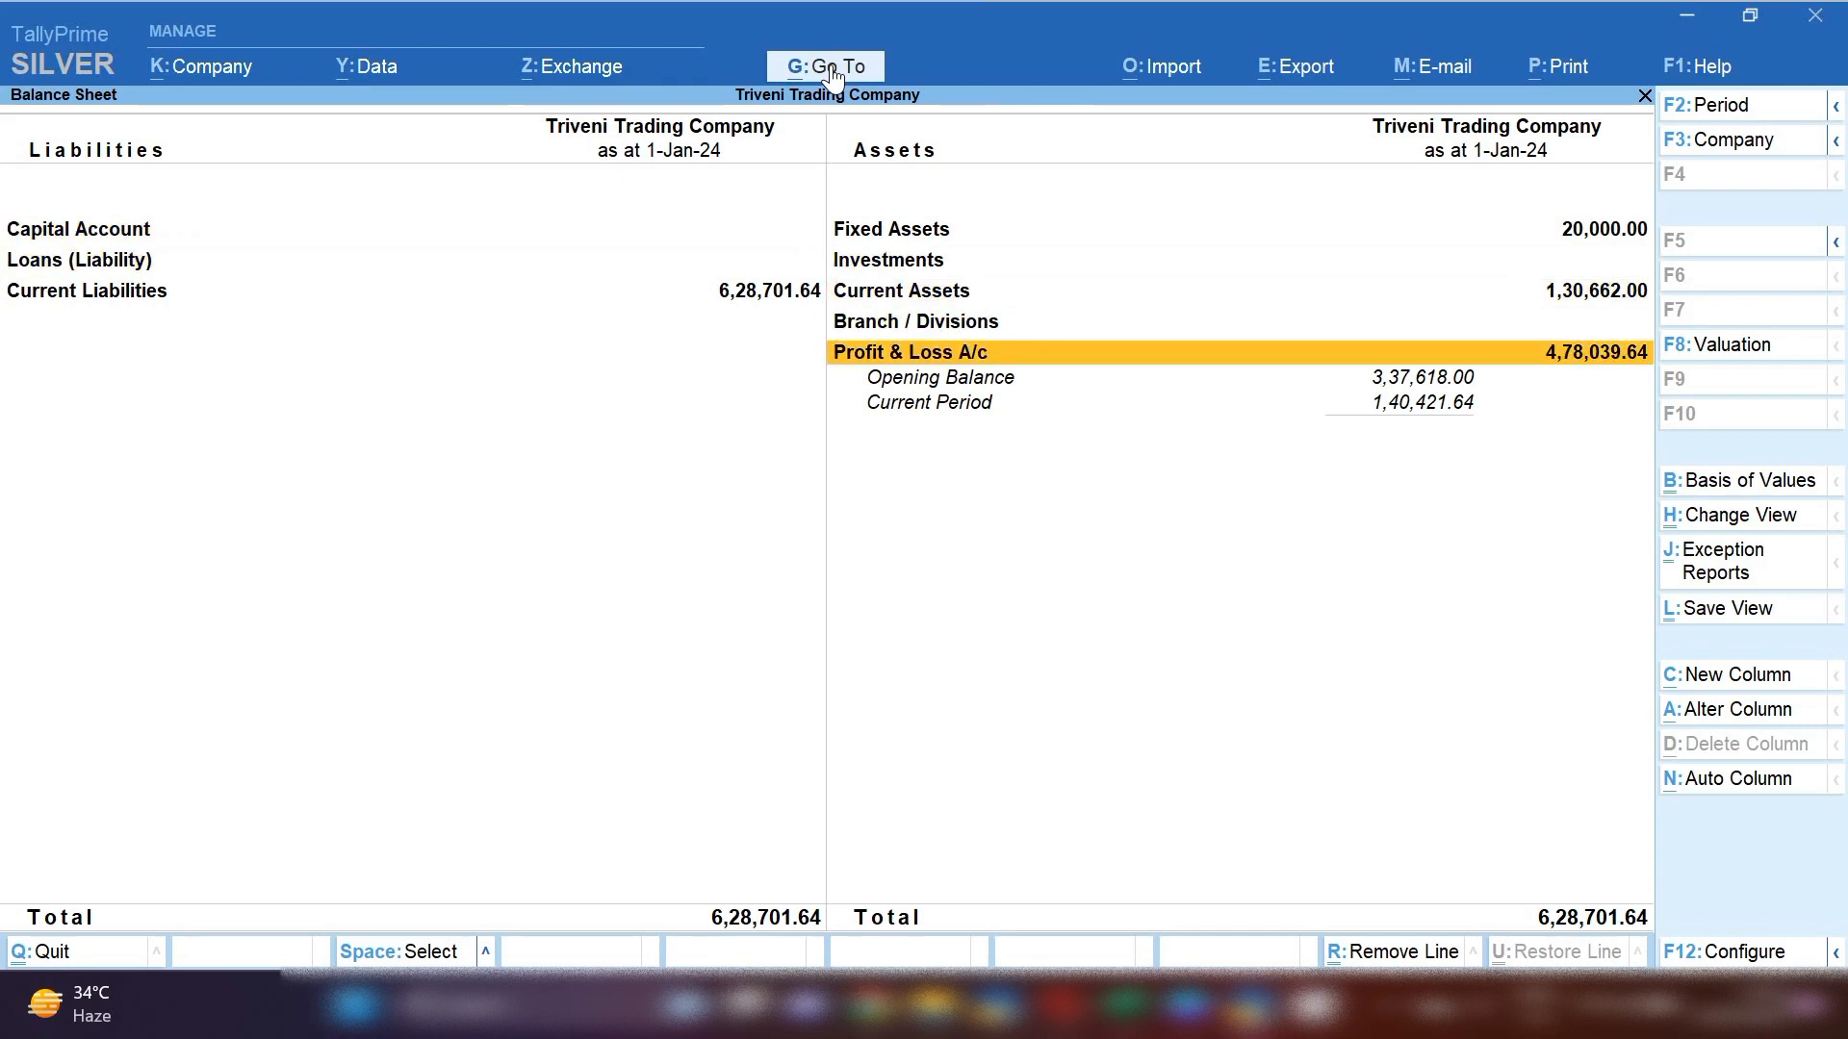
{"action": "key", "text": "Return"}
- Drill down through Indirect Expenses into the Interest Paid on Vehicle group and examine the closing balances of its vehicle interest ledgers
{"action": "key", "text": "Down"}
{"action": "key", "text": "Down"}
{"action": "key", "text": "Down"}
{"action": "key", "text": "Down"}
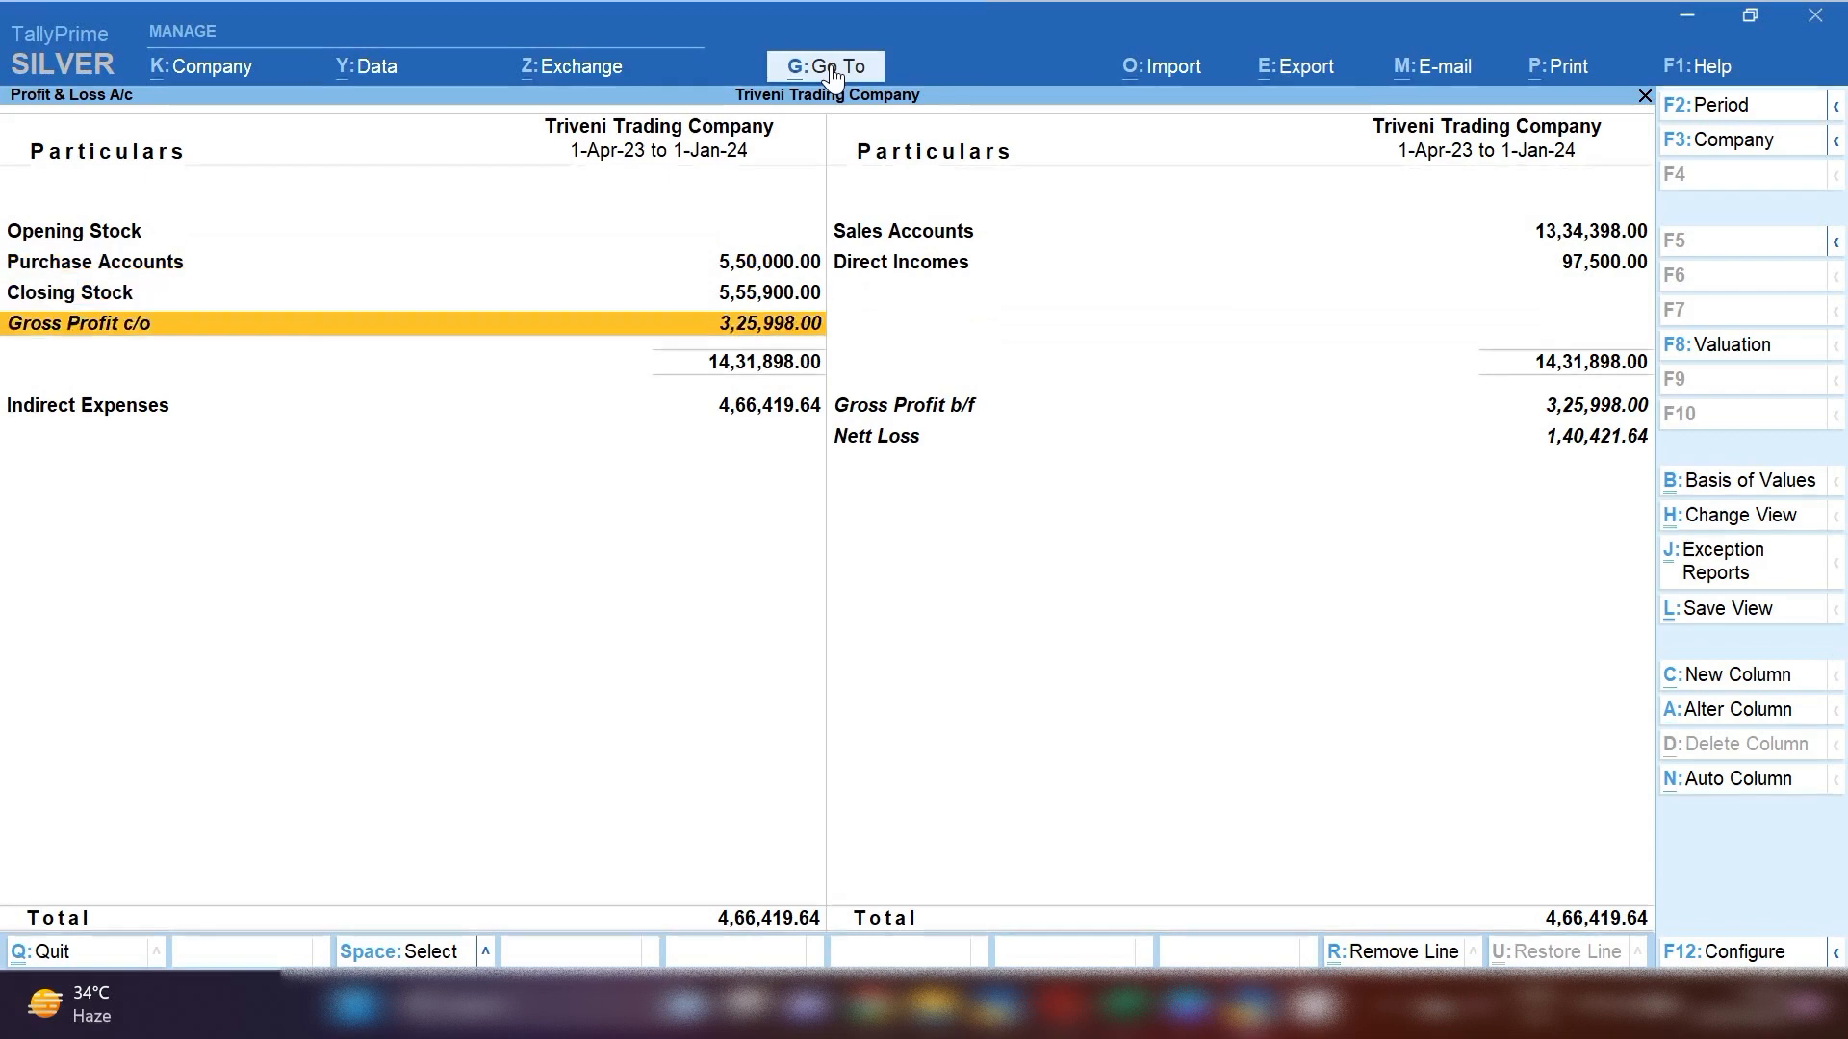
{"action": "key", "text": "Return"}
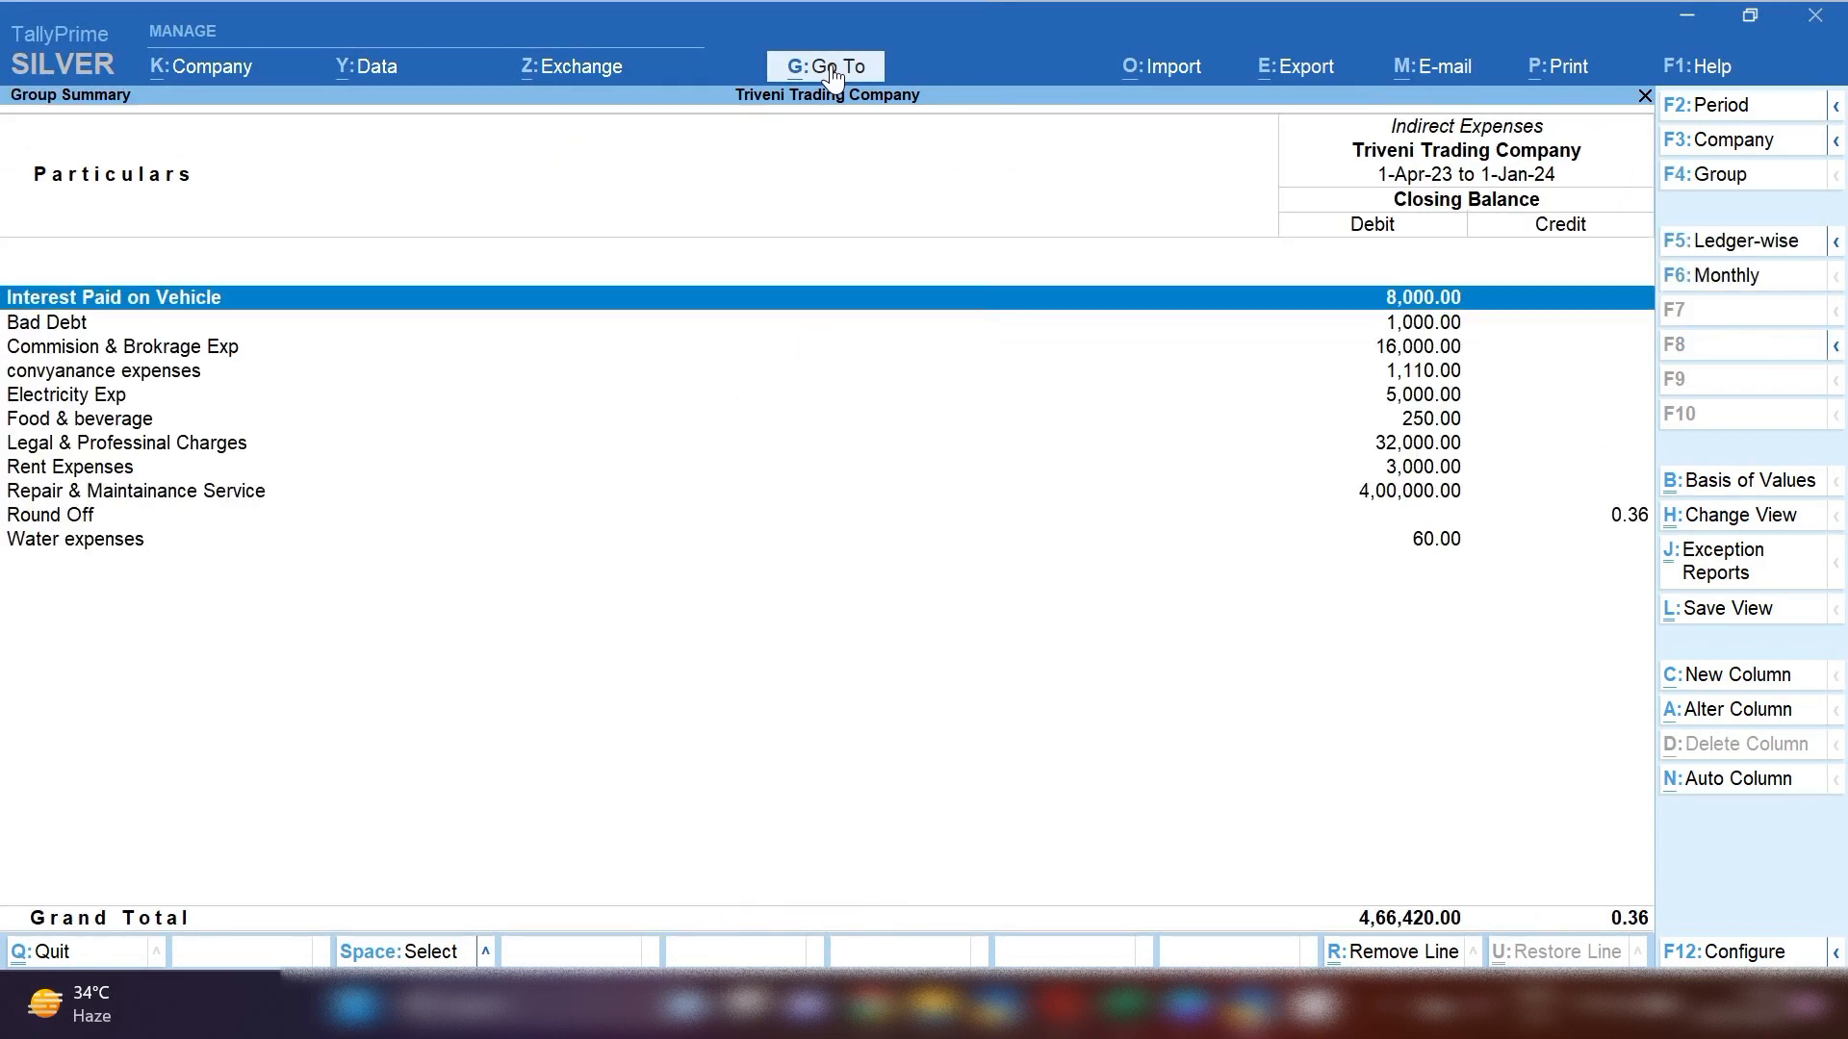
{"action": "left_click", "coordinate": [195, 306]}
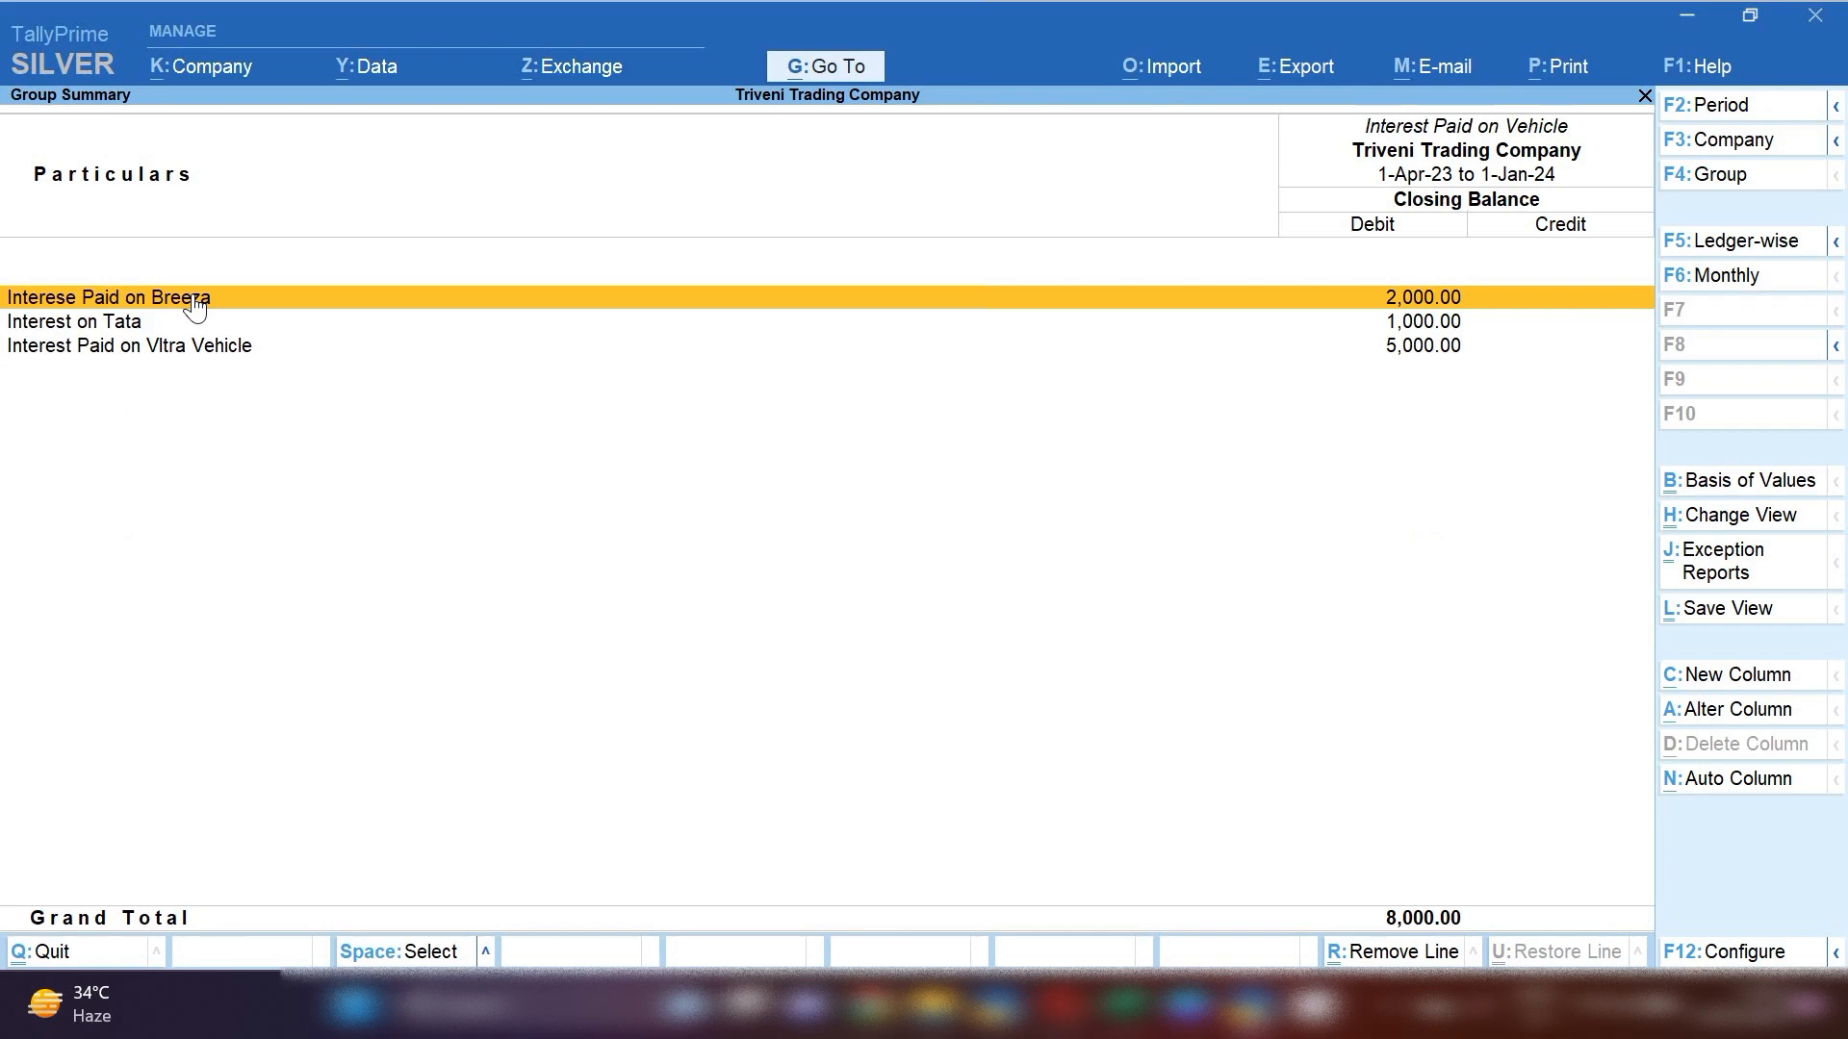
{"action": "left_click", "coordinate": [1457, 325]}
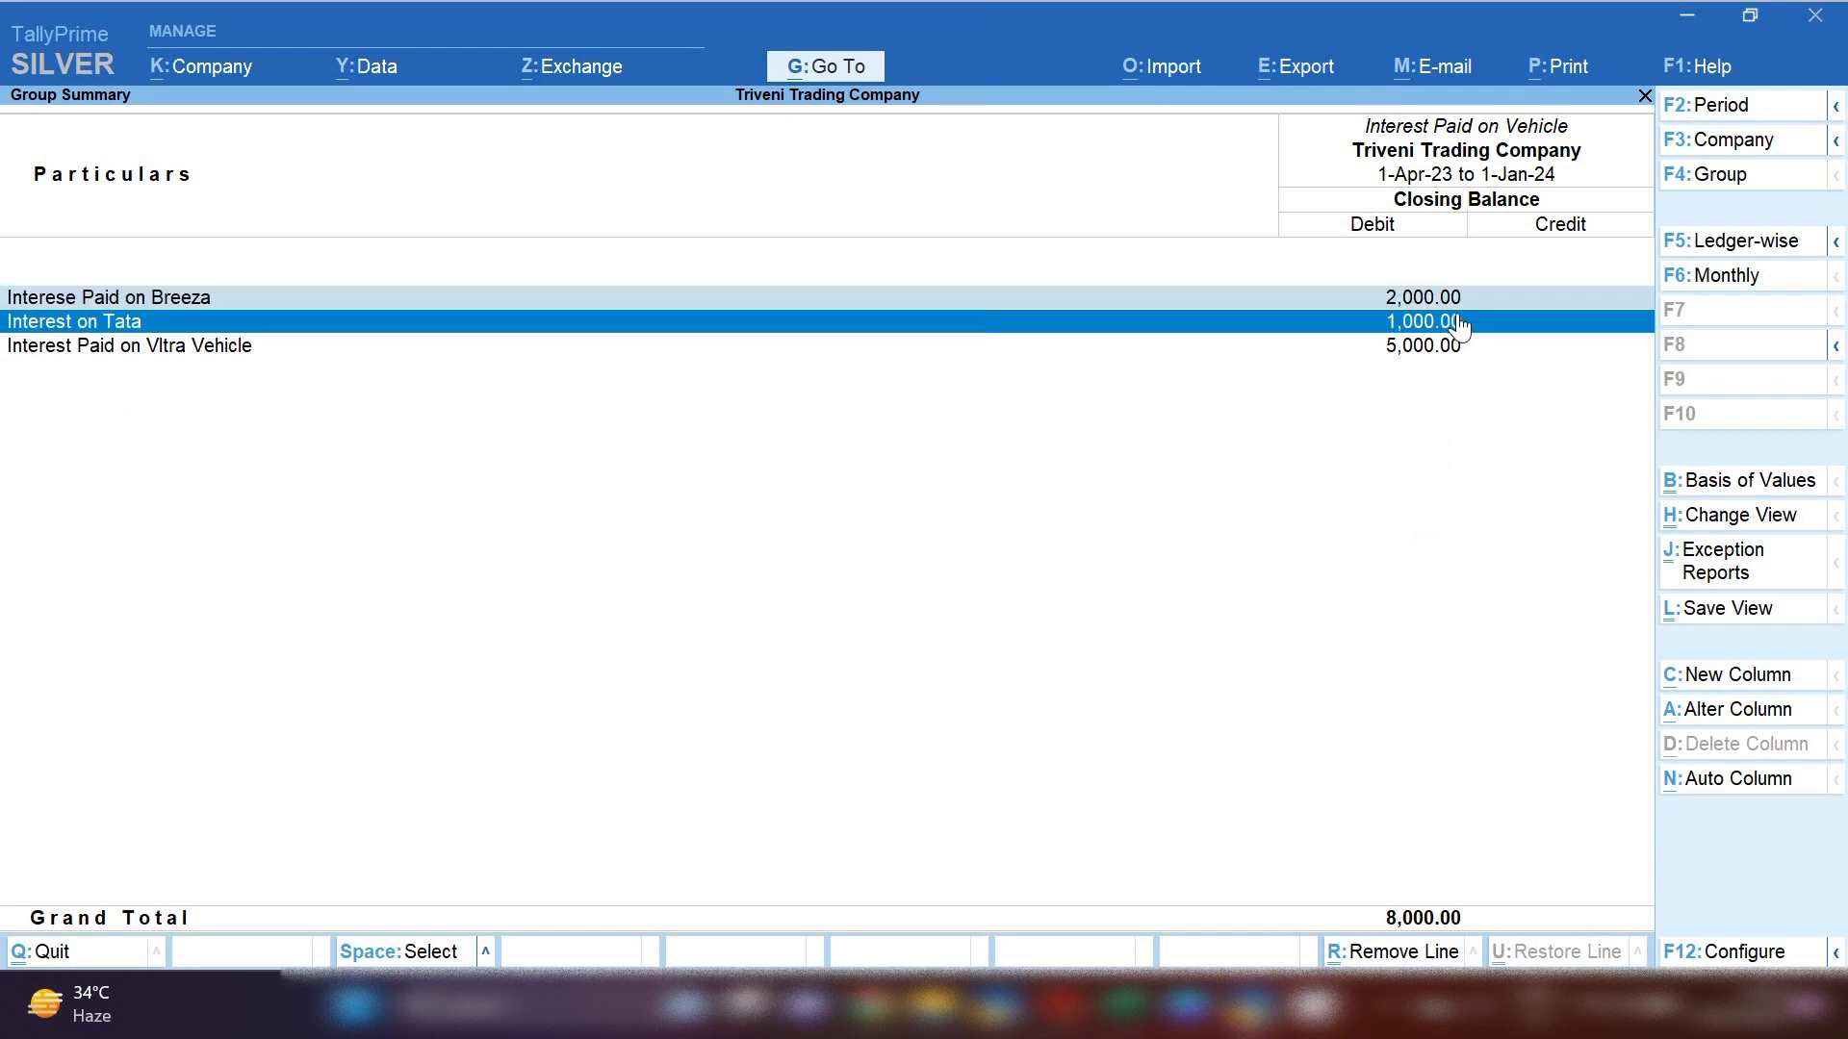
{"action": "key", "text": "space"}
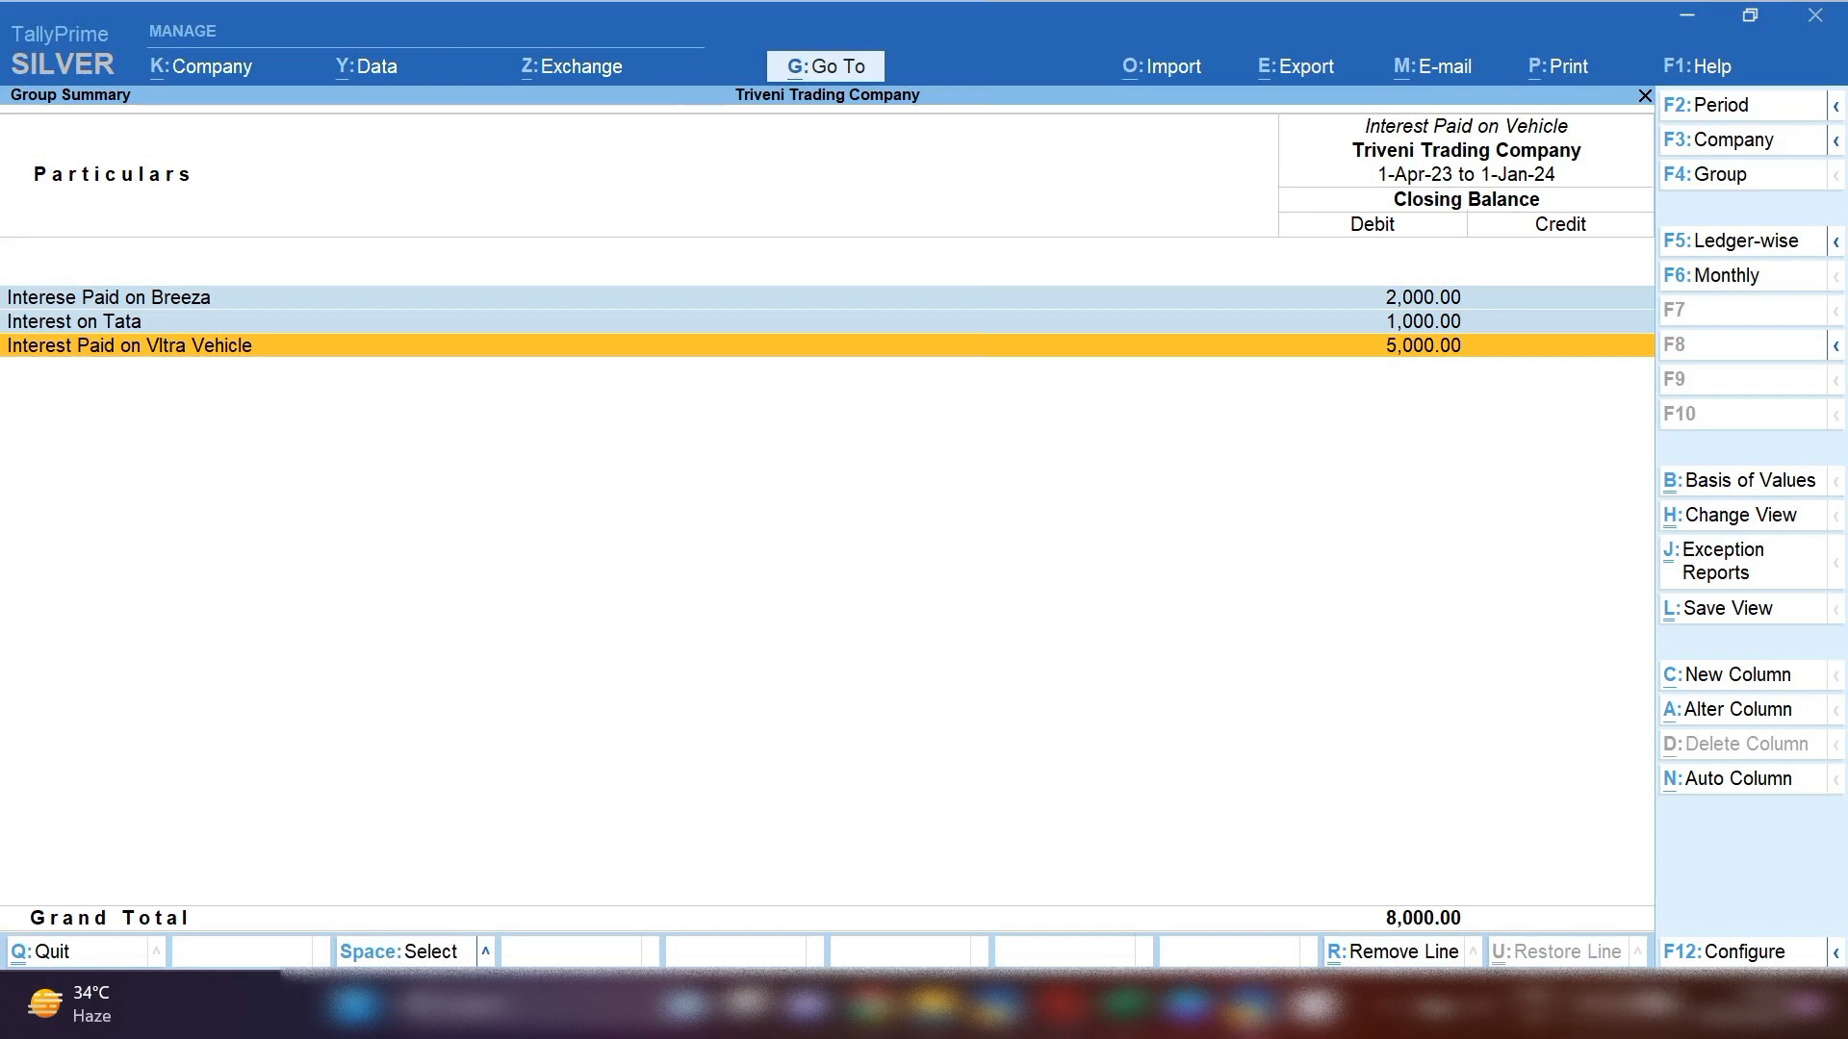
{"action": "left_click", "coordinate": [1393, 1004]}
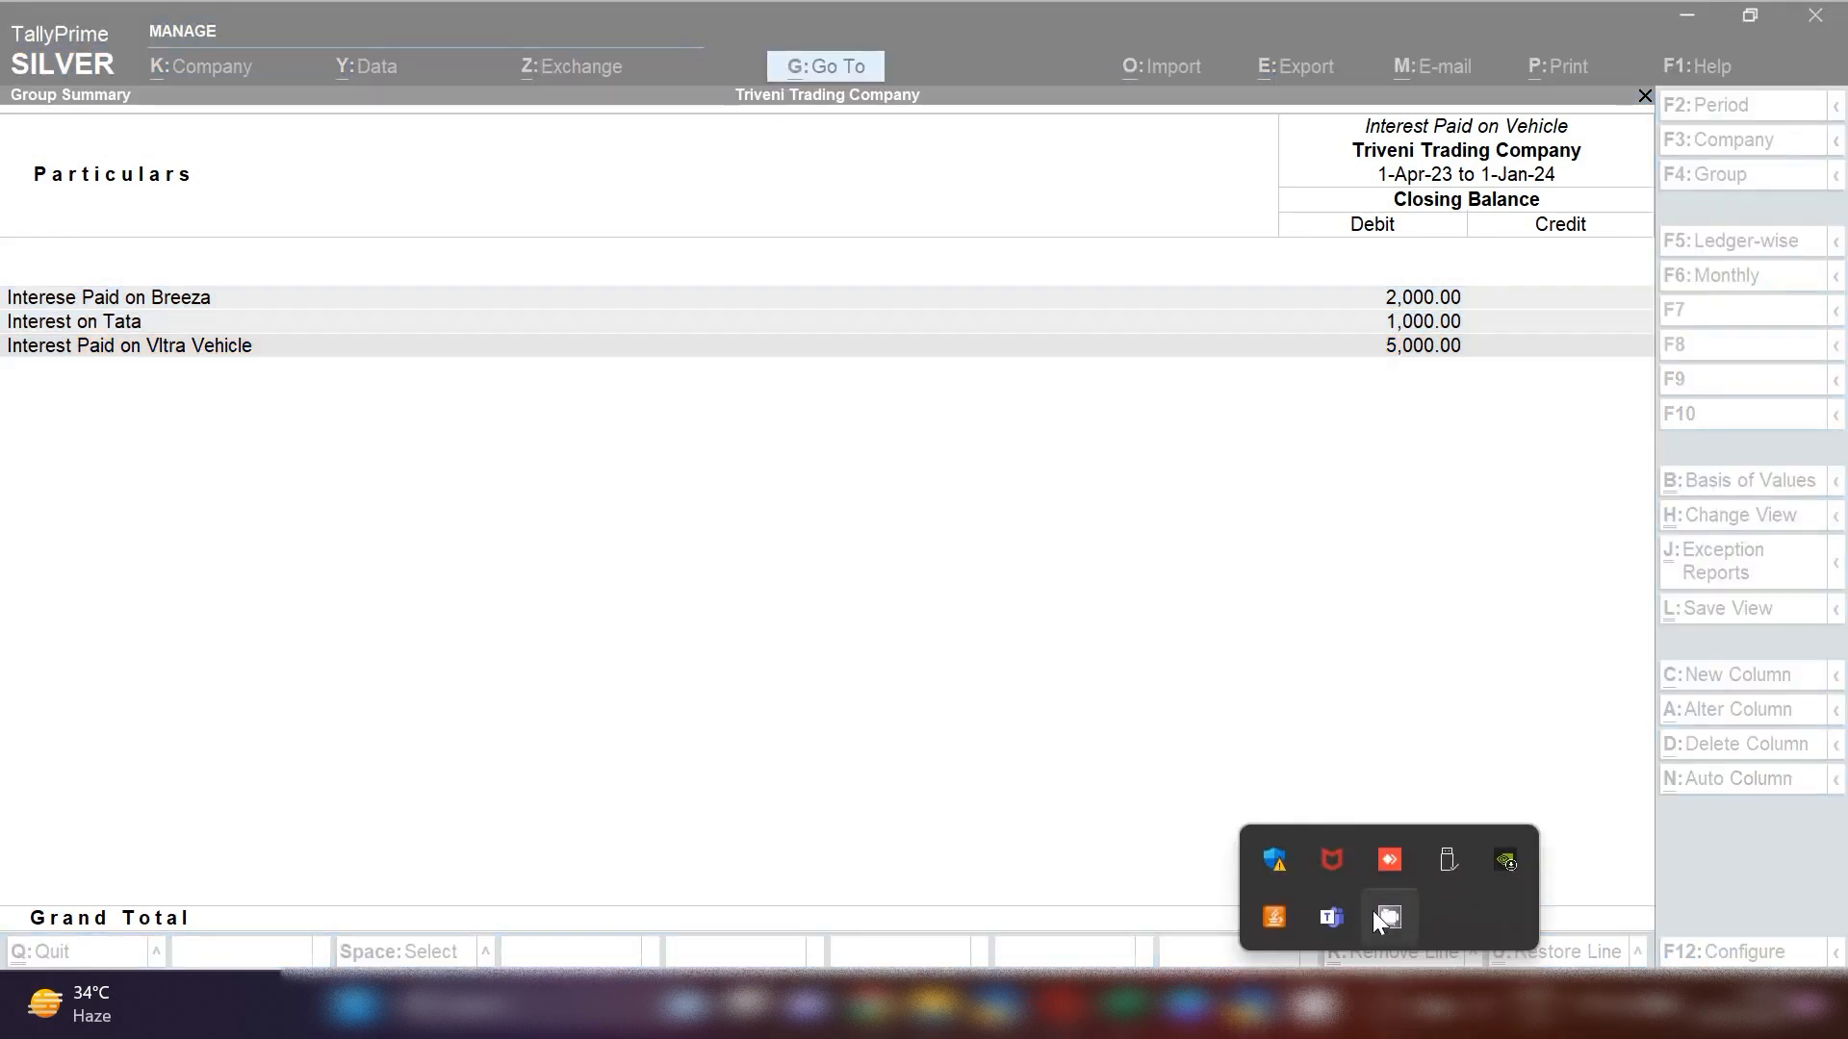